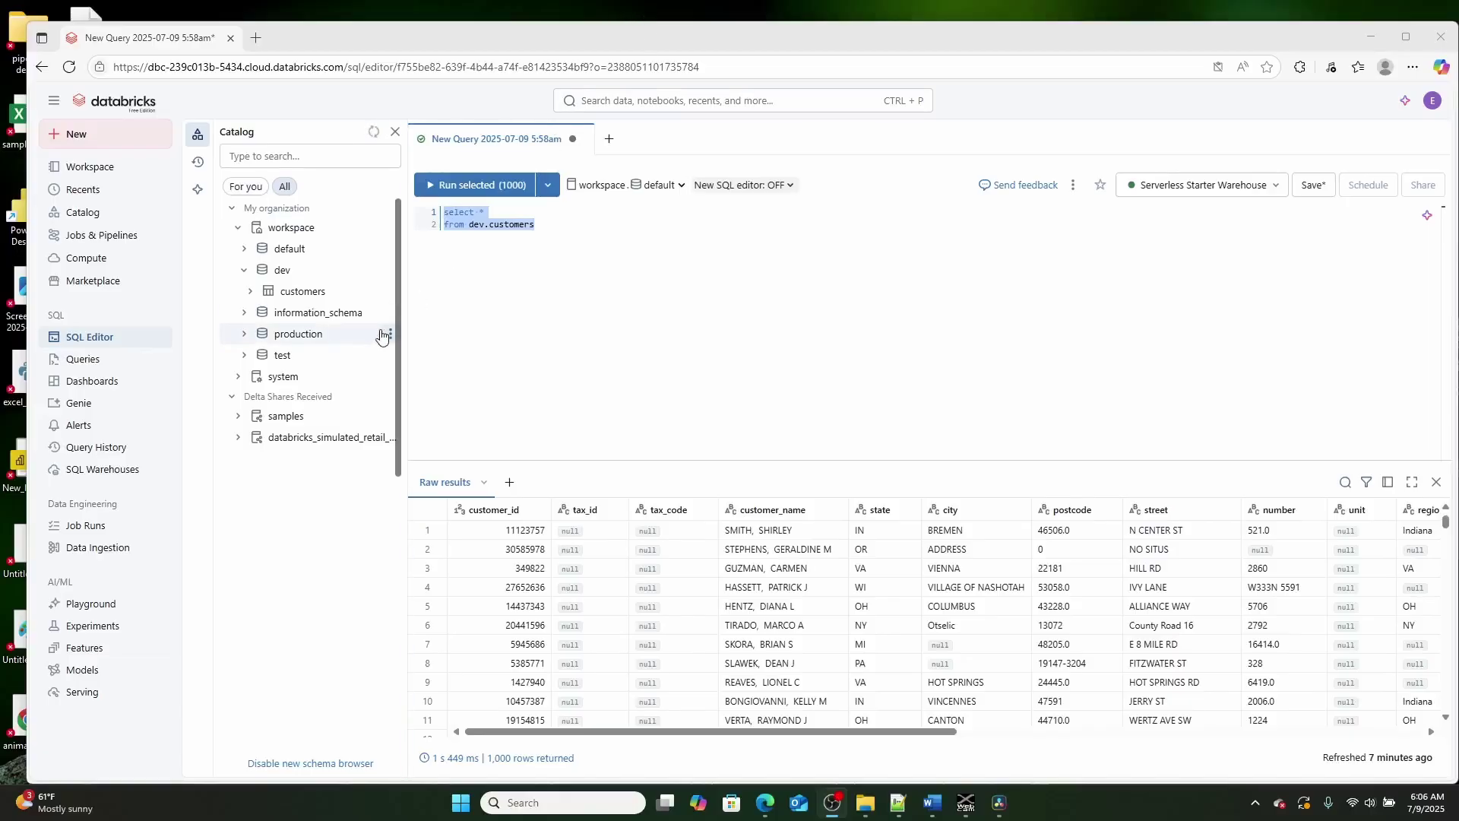
# - Expand the test, production and dev schemas in the Databricks catalog to show each customers table
pyautogui.click(246, 274)
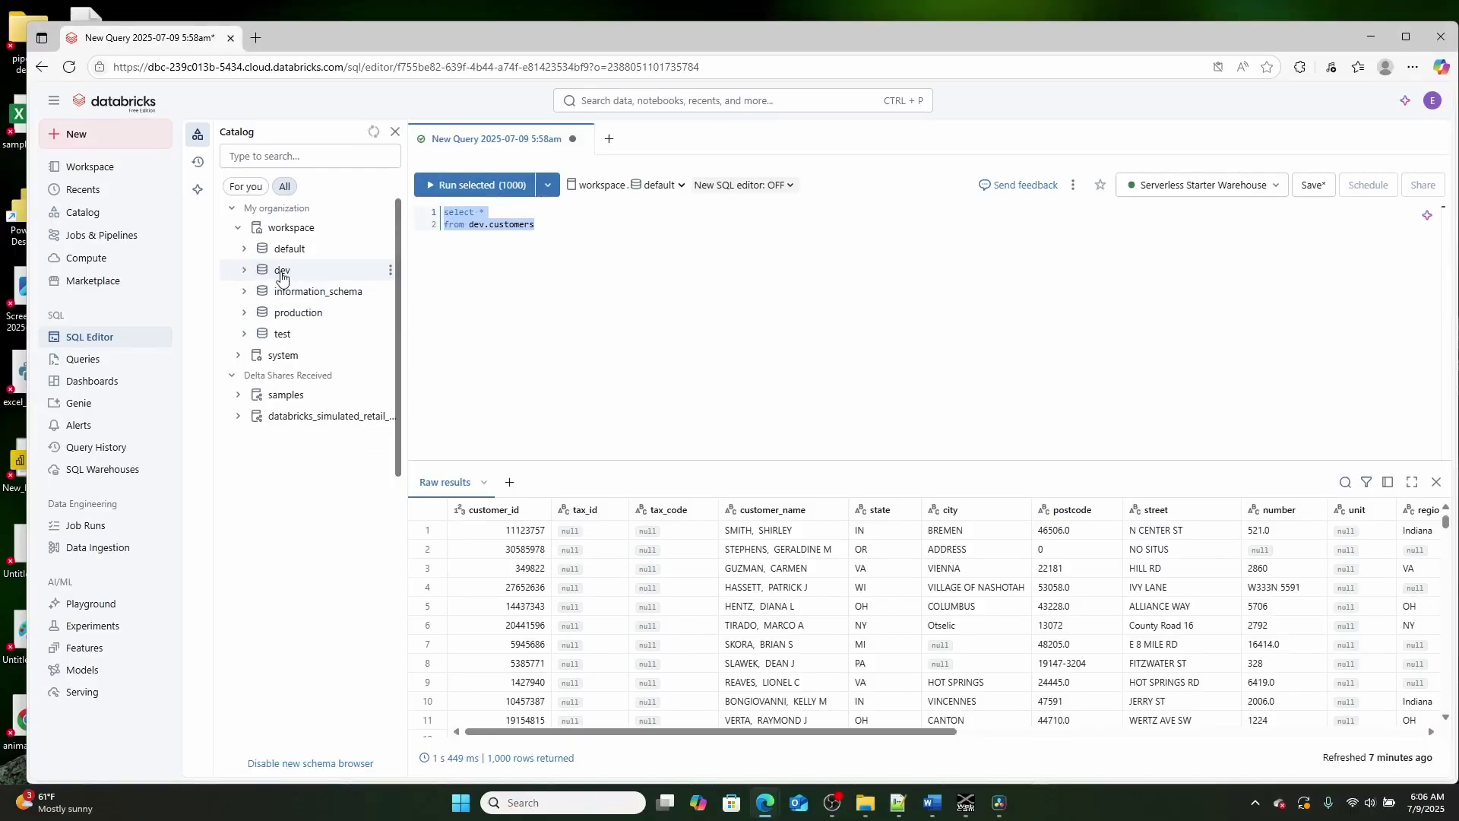
pyautogui.moveTo(279, 278)
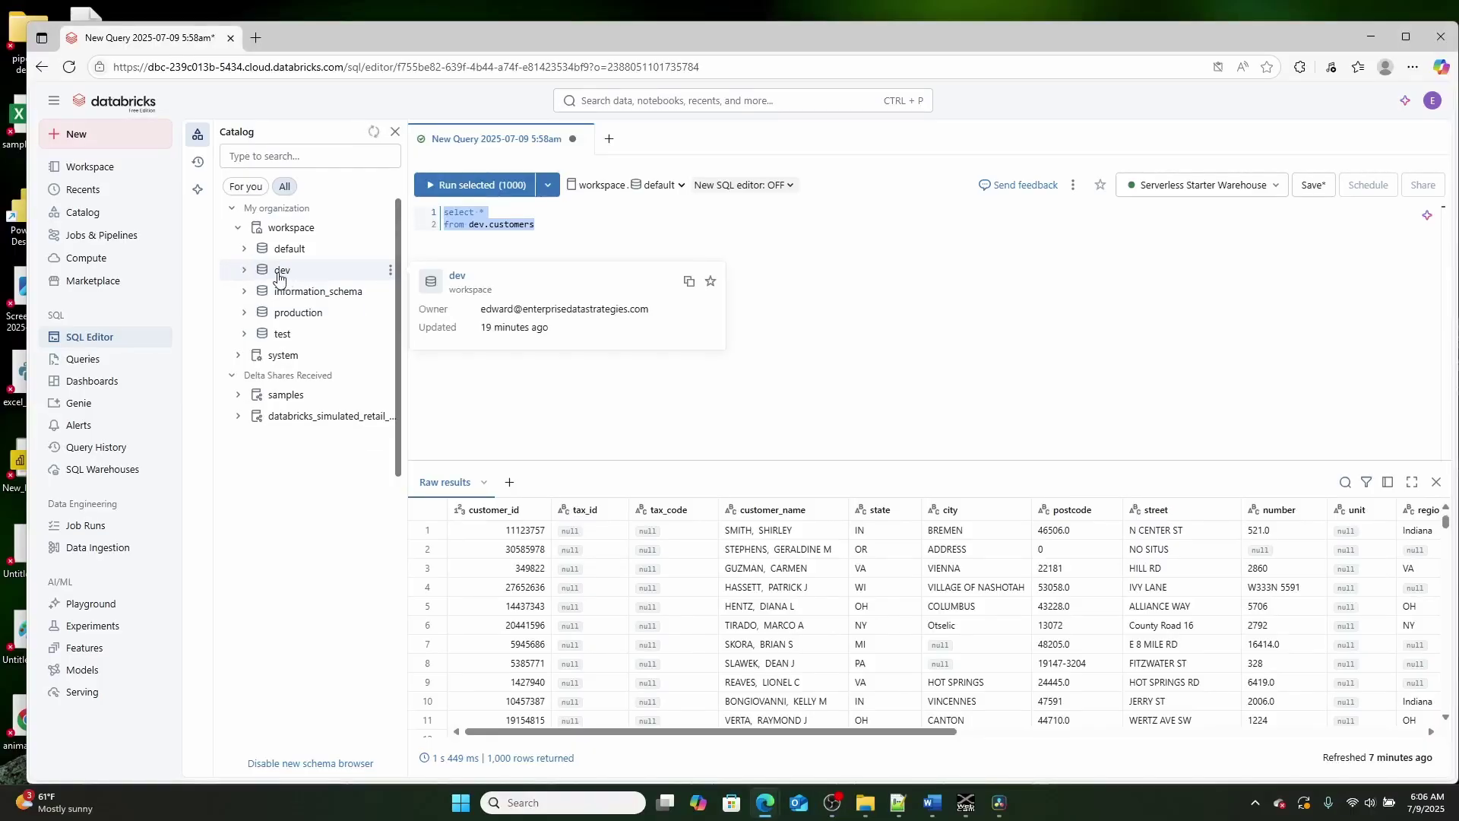
pyautogui.click(281, 336)
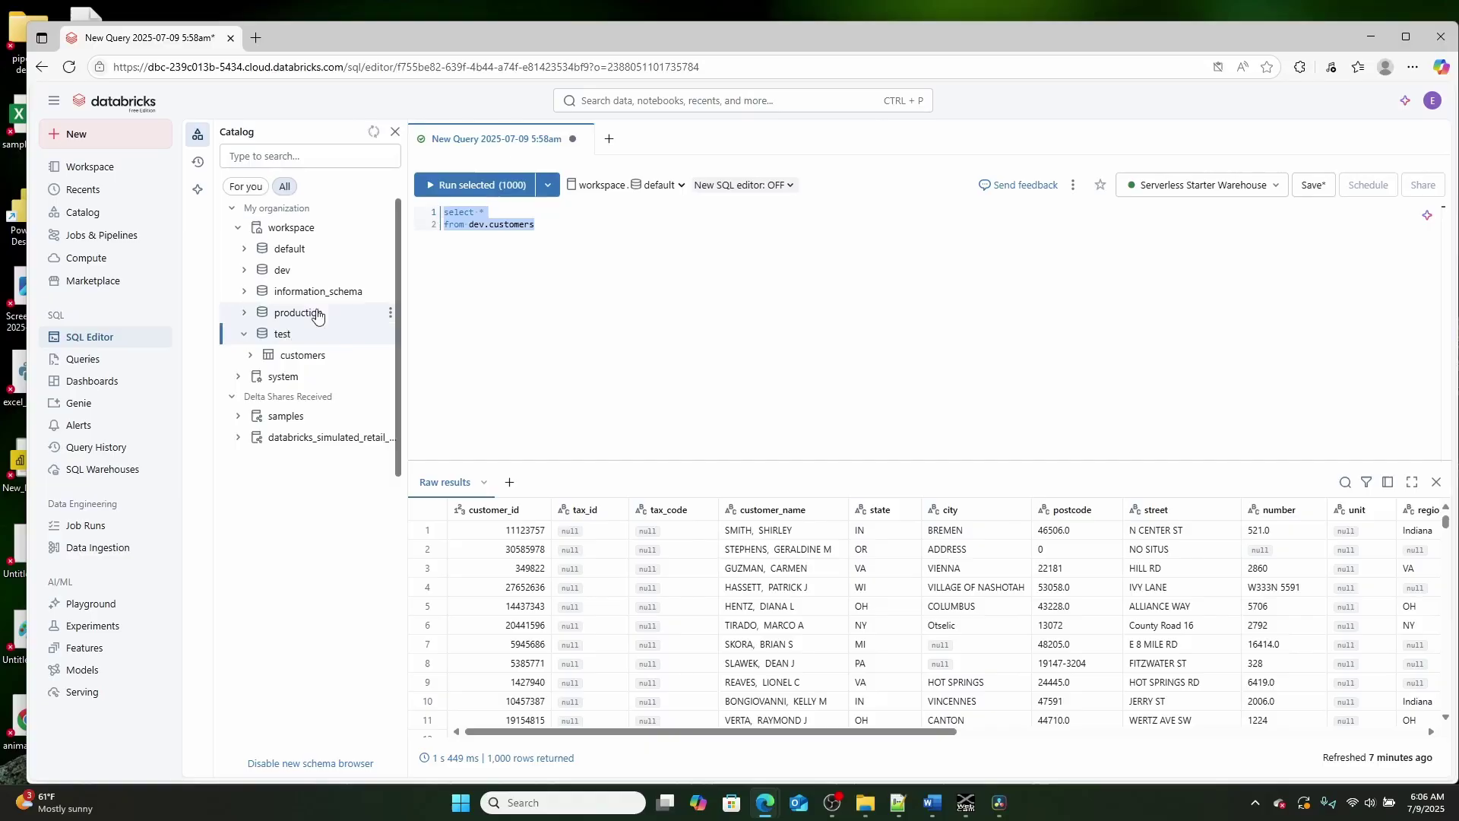
pyautogui.click(309, 314)
pyautogui.click(258, 272)
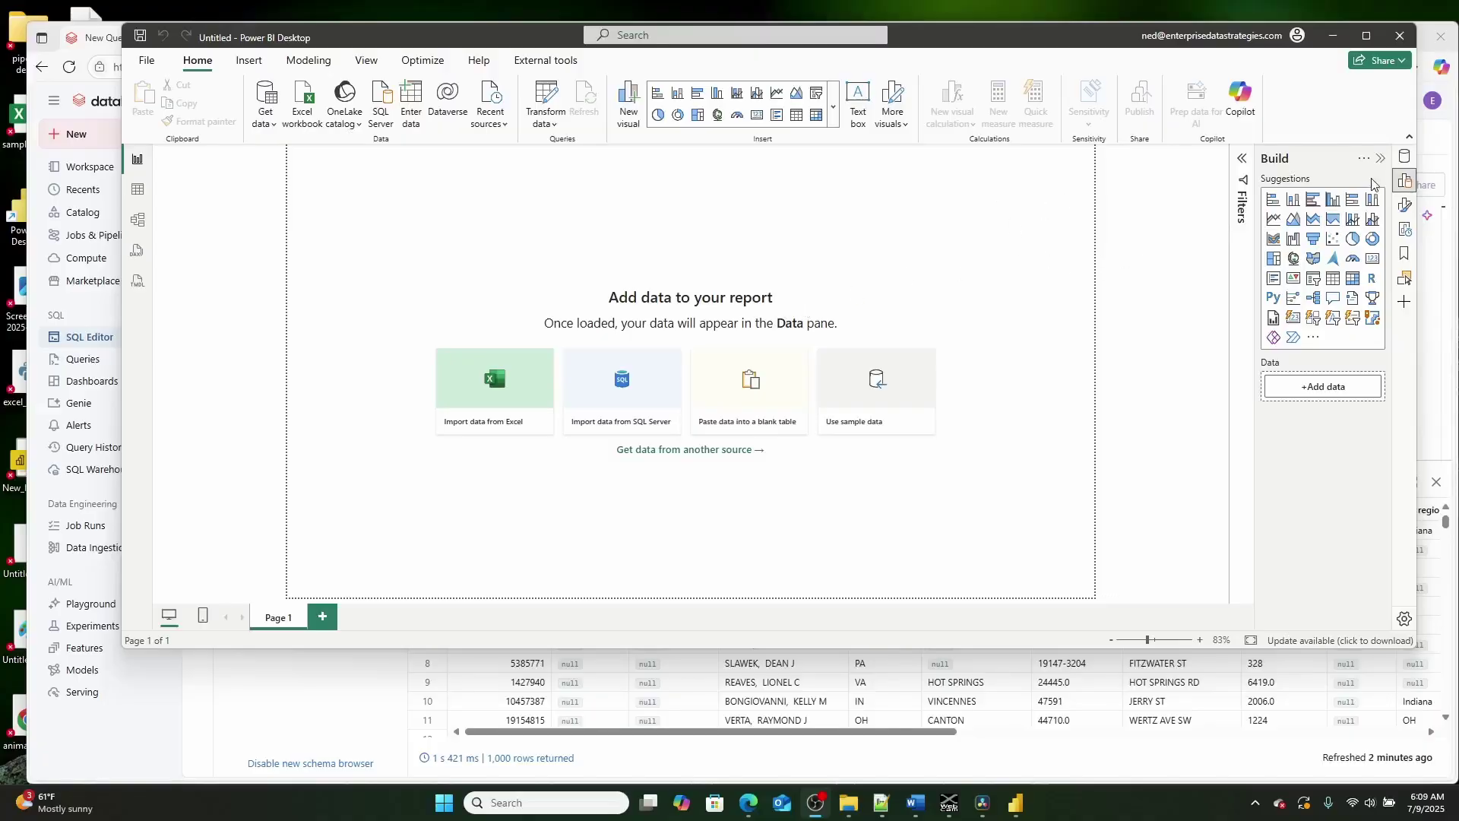
# - Choose the Databricks connector from the full Get data list and connect with it
pyautogui.click(276, 126)
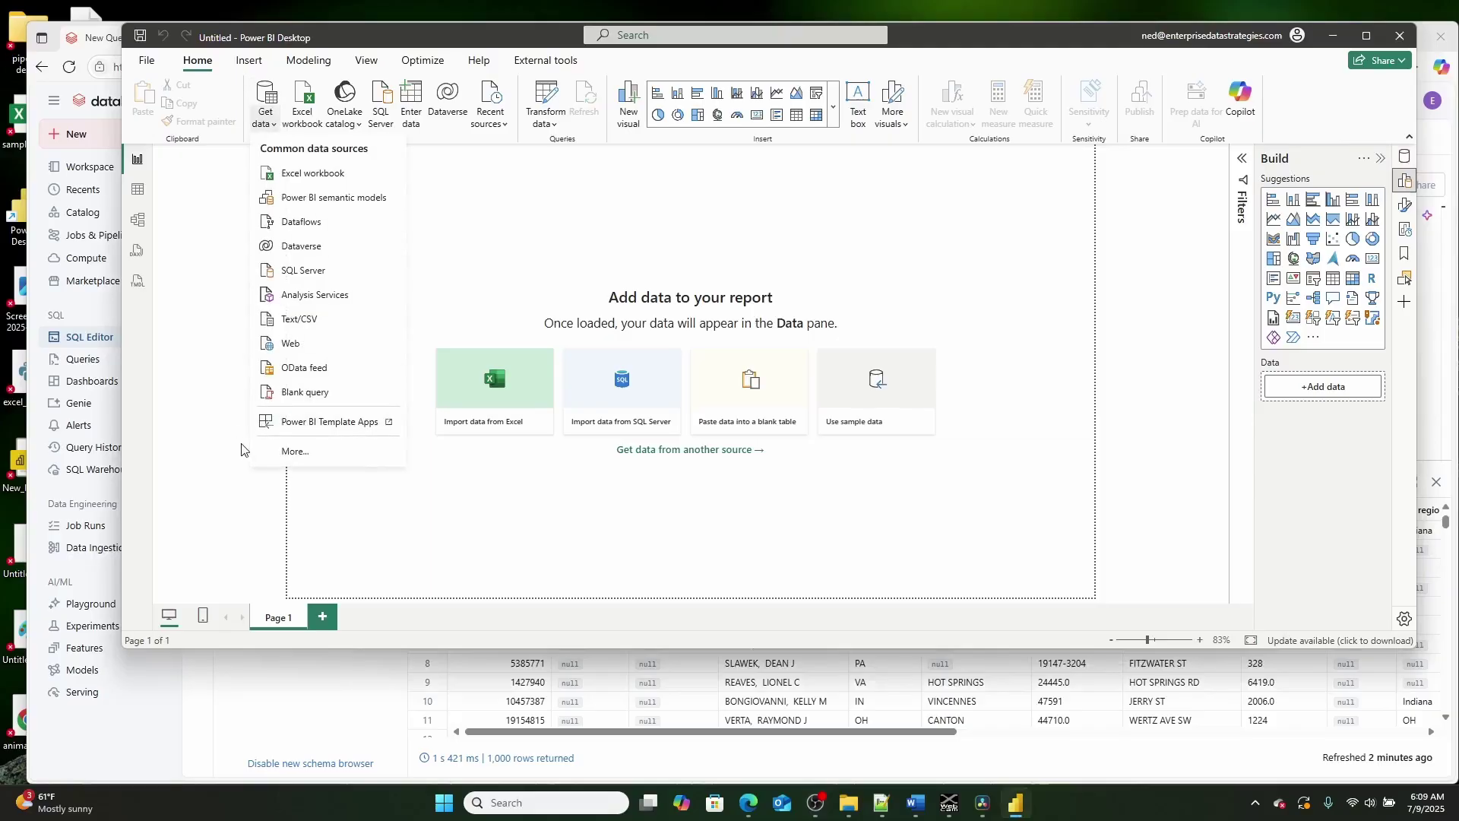
pyautogui.click(292, 452)
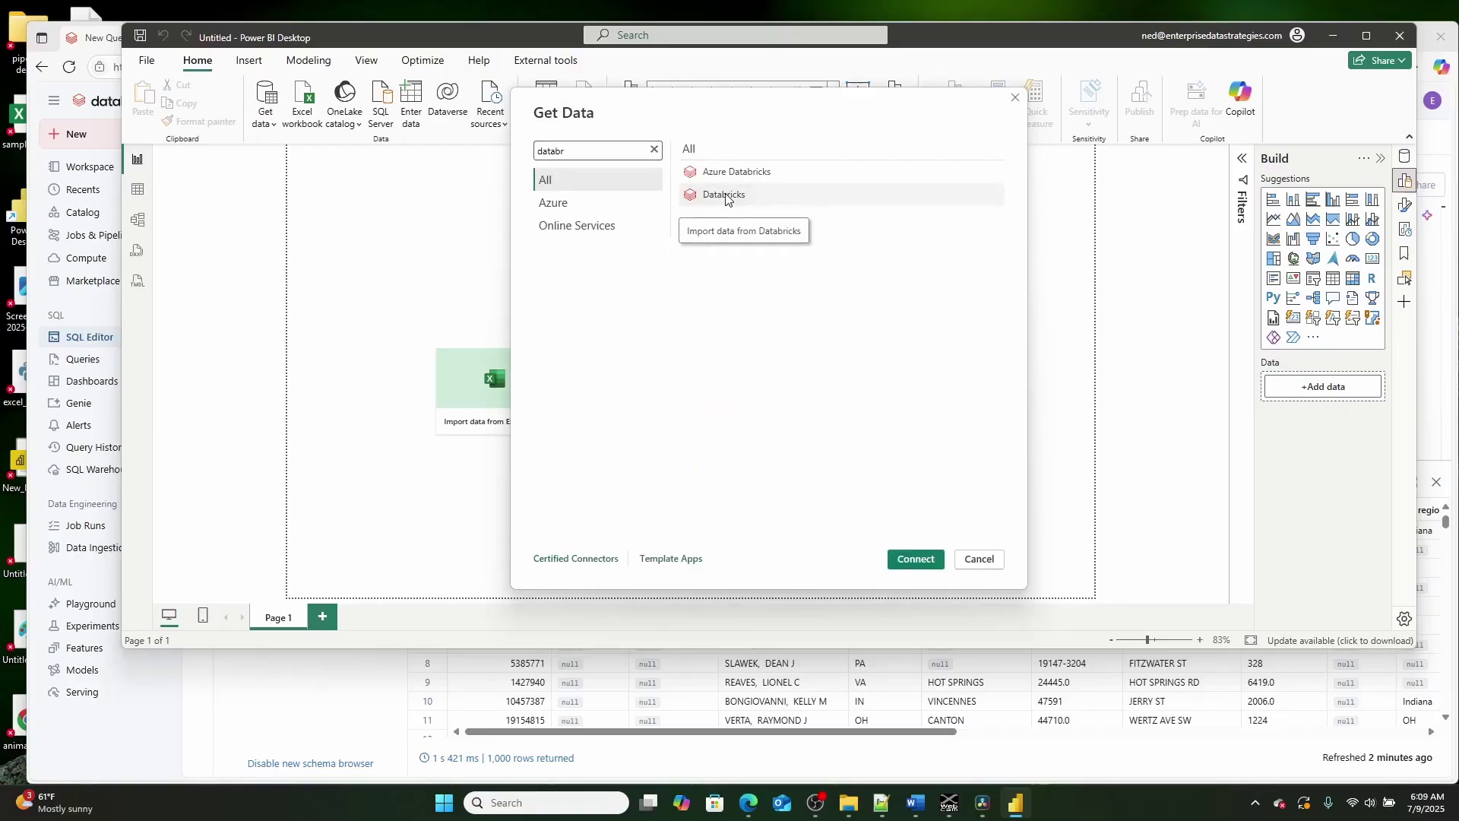
pyautogui.click(723, 199)
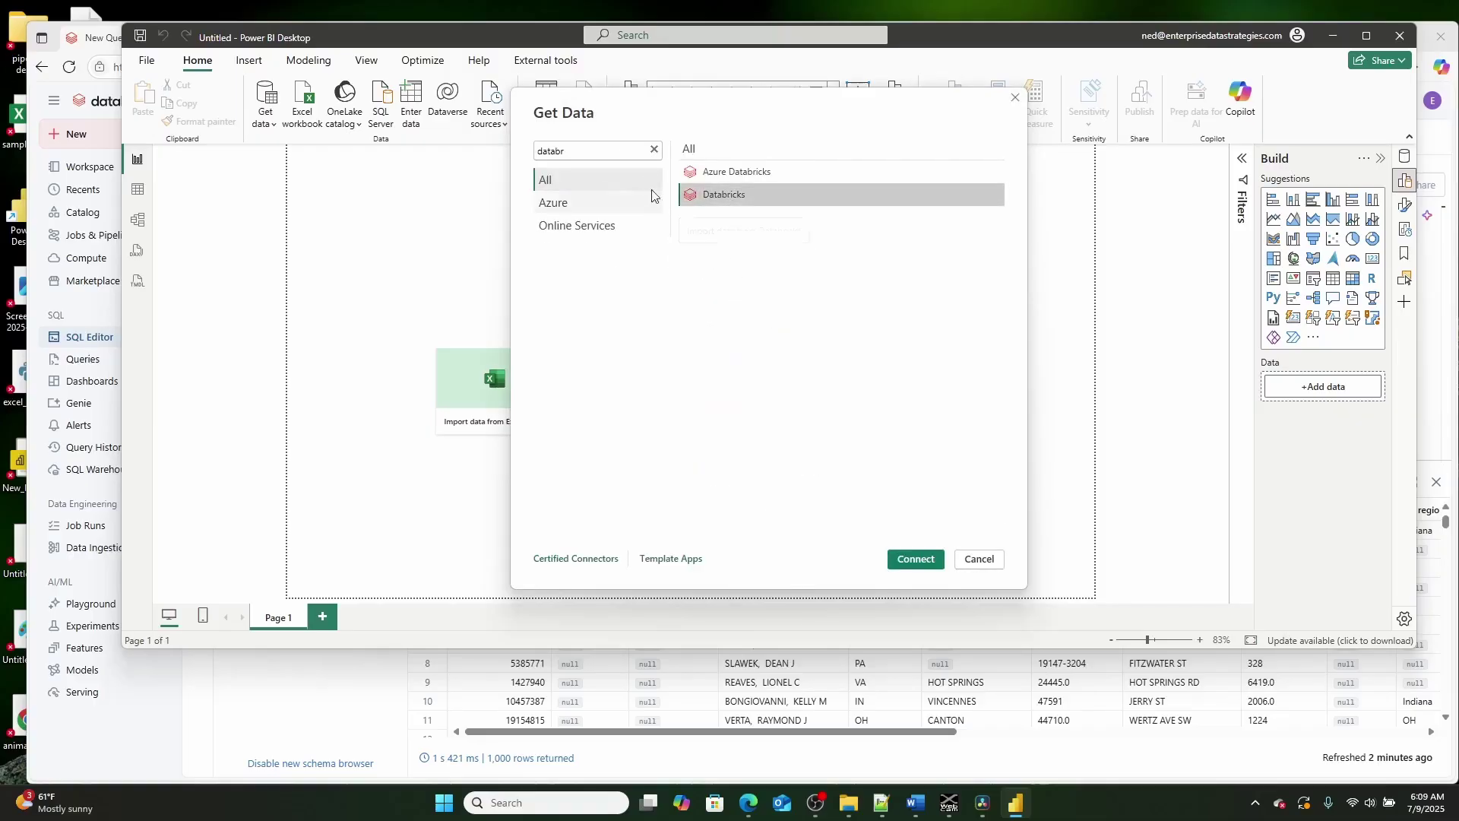
pyautogui.click(918, 560)
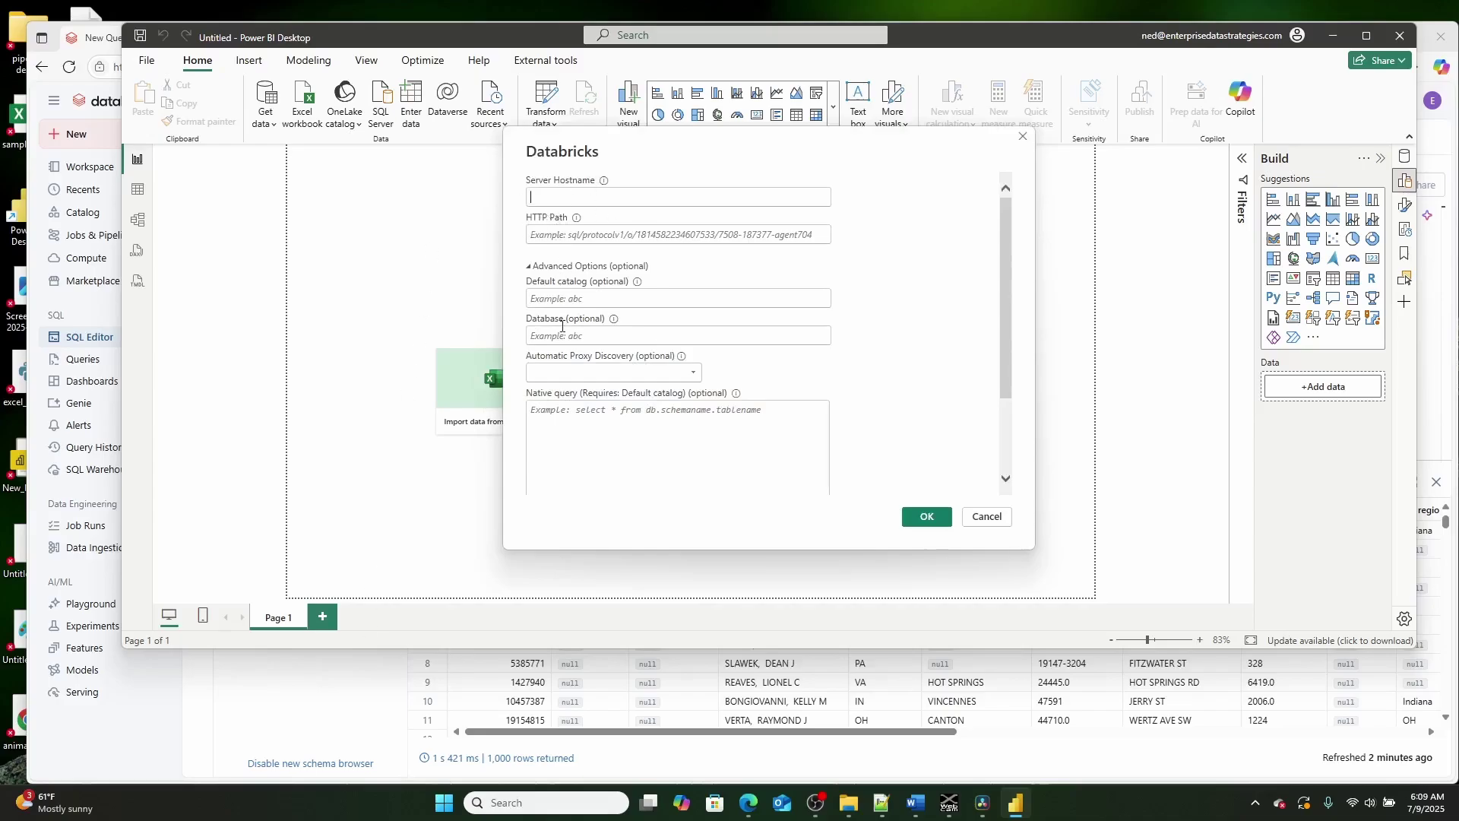
# - Show the Serverless Starter Warehouse's connection details in Databricks beside Power BI
pyautogui.click(304, 701)
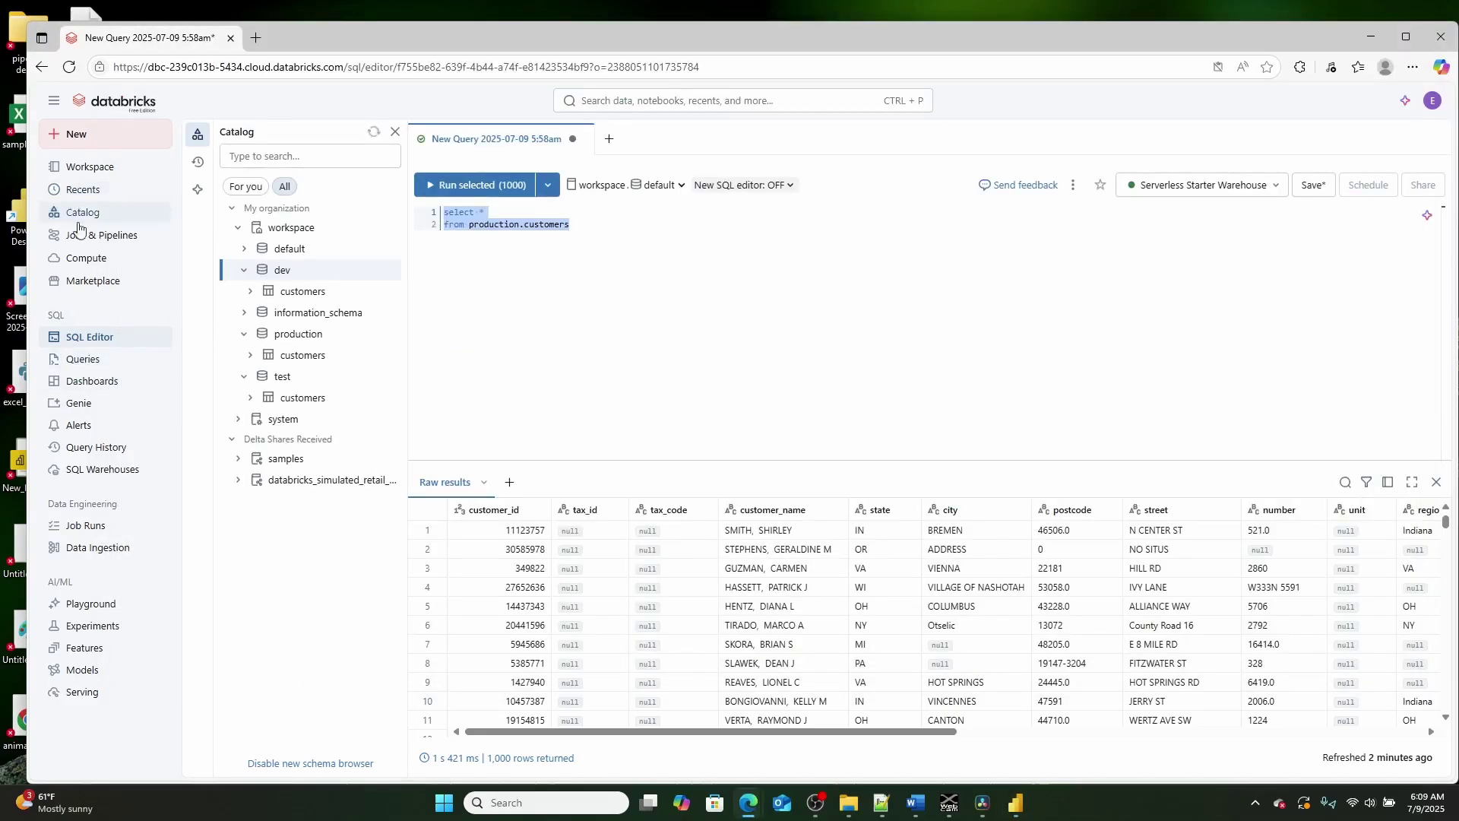
pyautogui.click(98, 471)
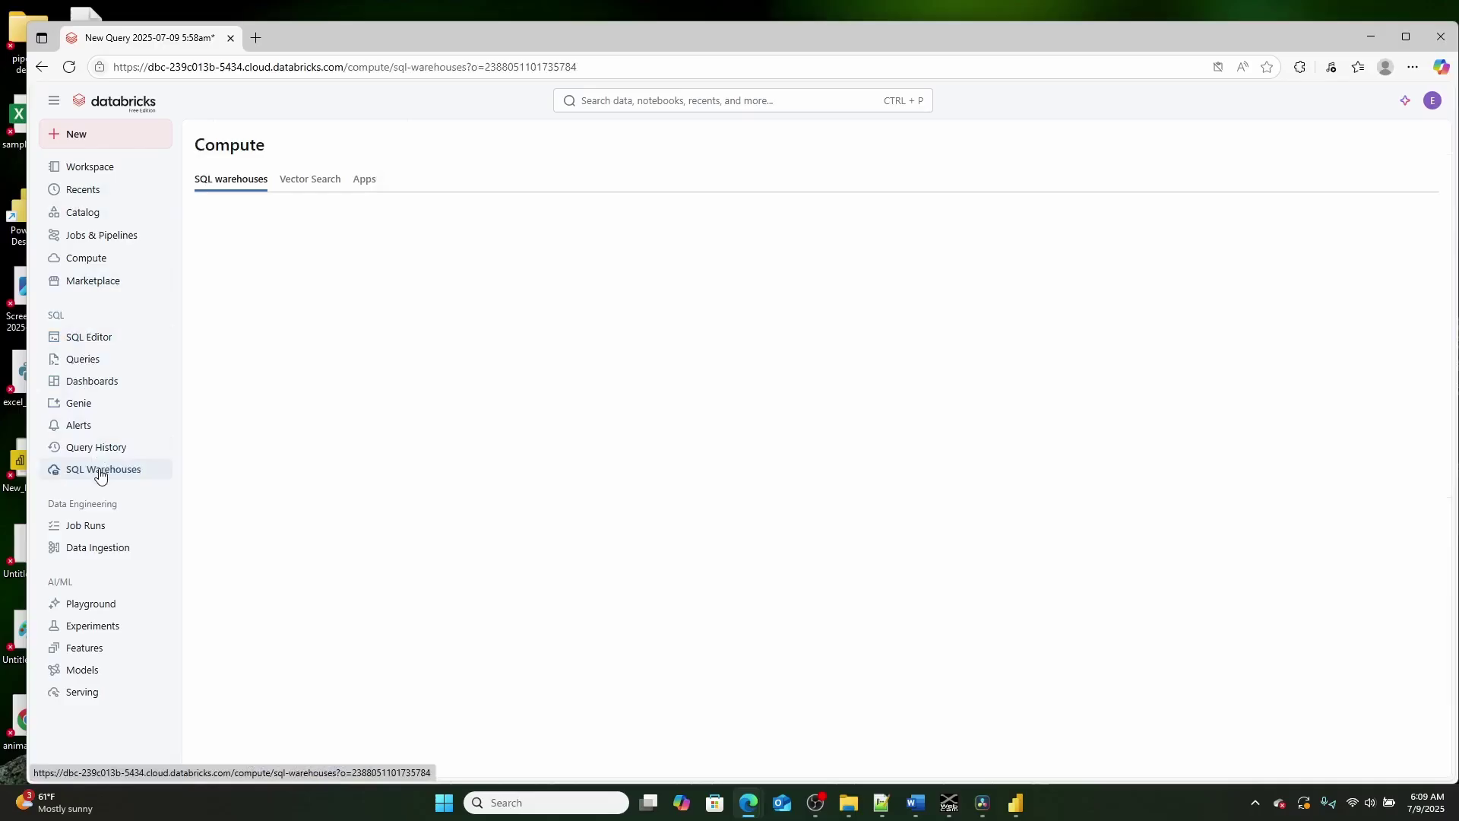
pyautogui.click(360, 285)
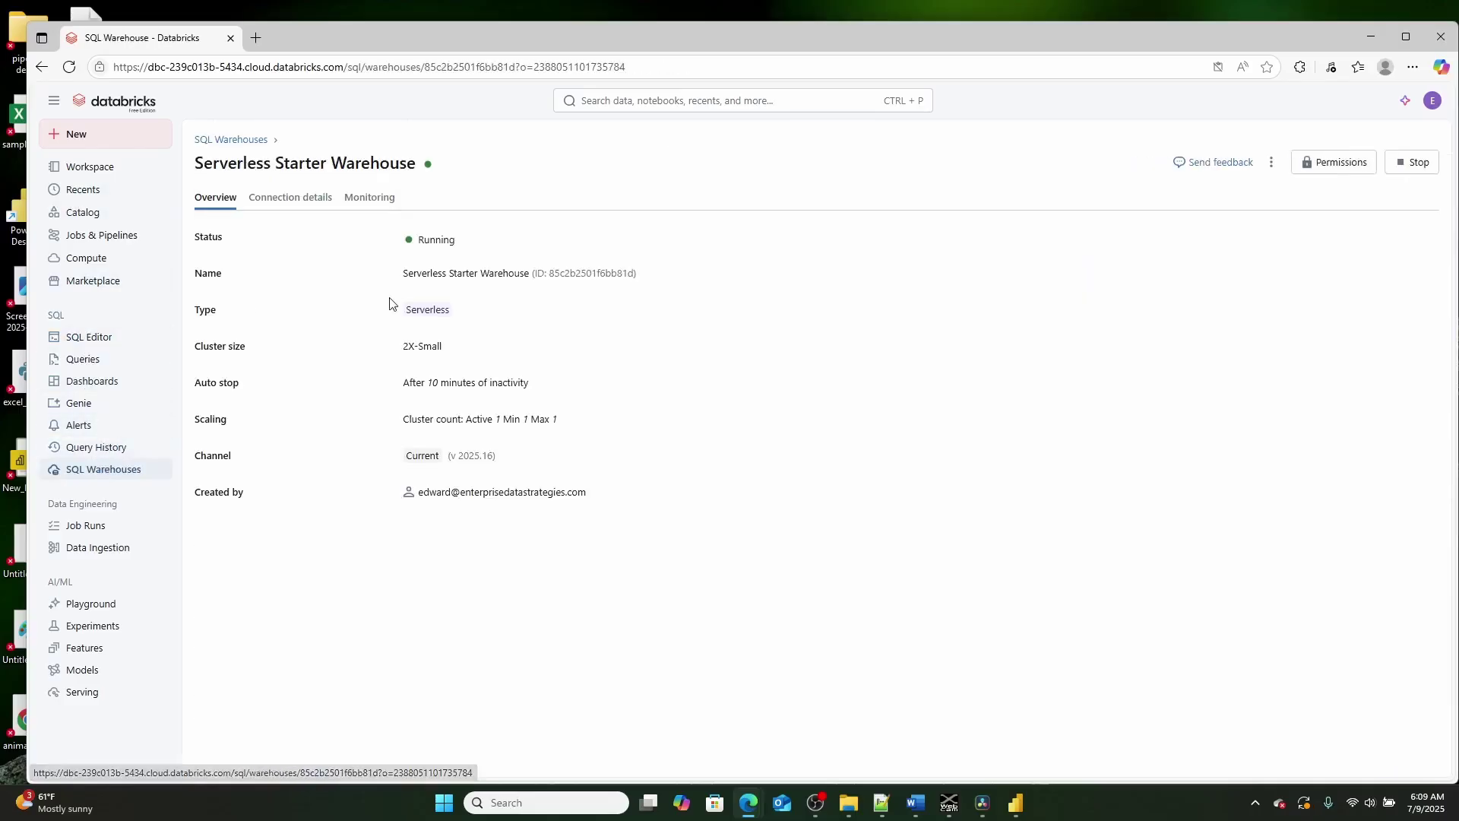
pyautogui.click(300, 197)
pyautogui.moveTo(445, 43); pyautogui.dragTo(1155, 156)
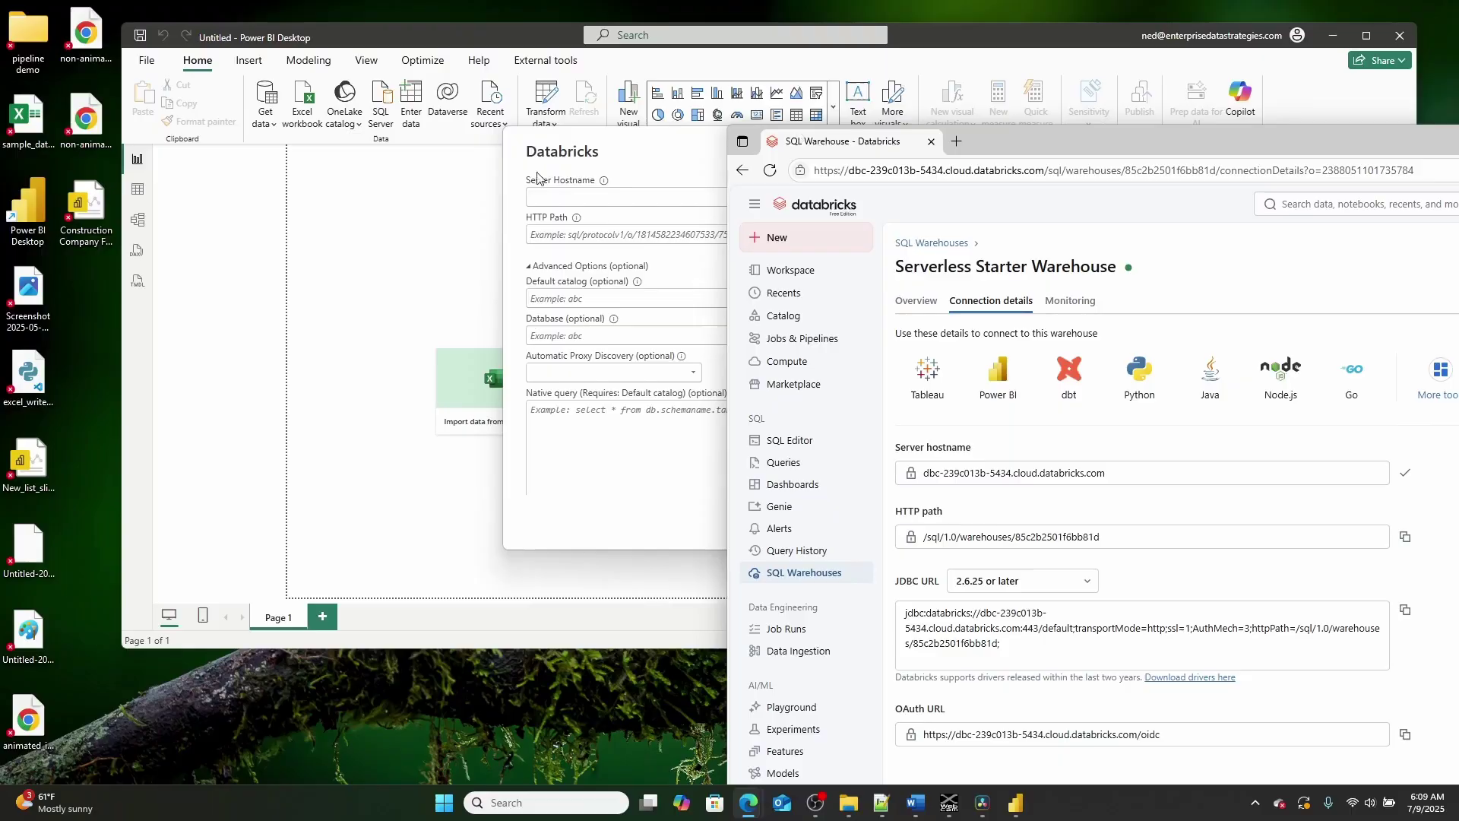
# - Paste the warehouse's server hostname and HTTP path into the Databricks connection dialog
pyautogui.click(541, 196)
pyautogui.write('dbc-239c013b-5434.cloud.databricks.com')
pyautogui.click(1446, 703)
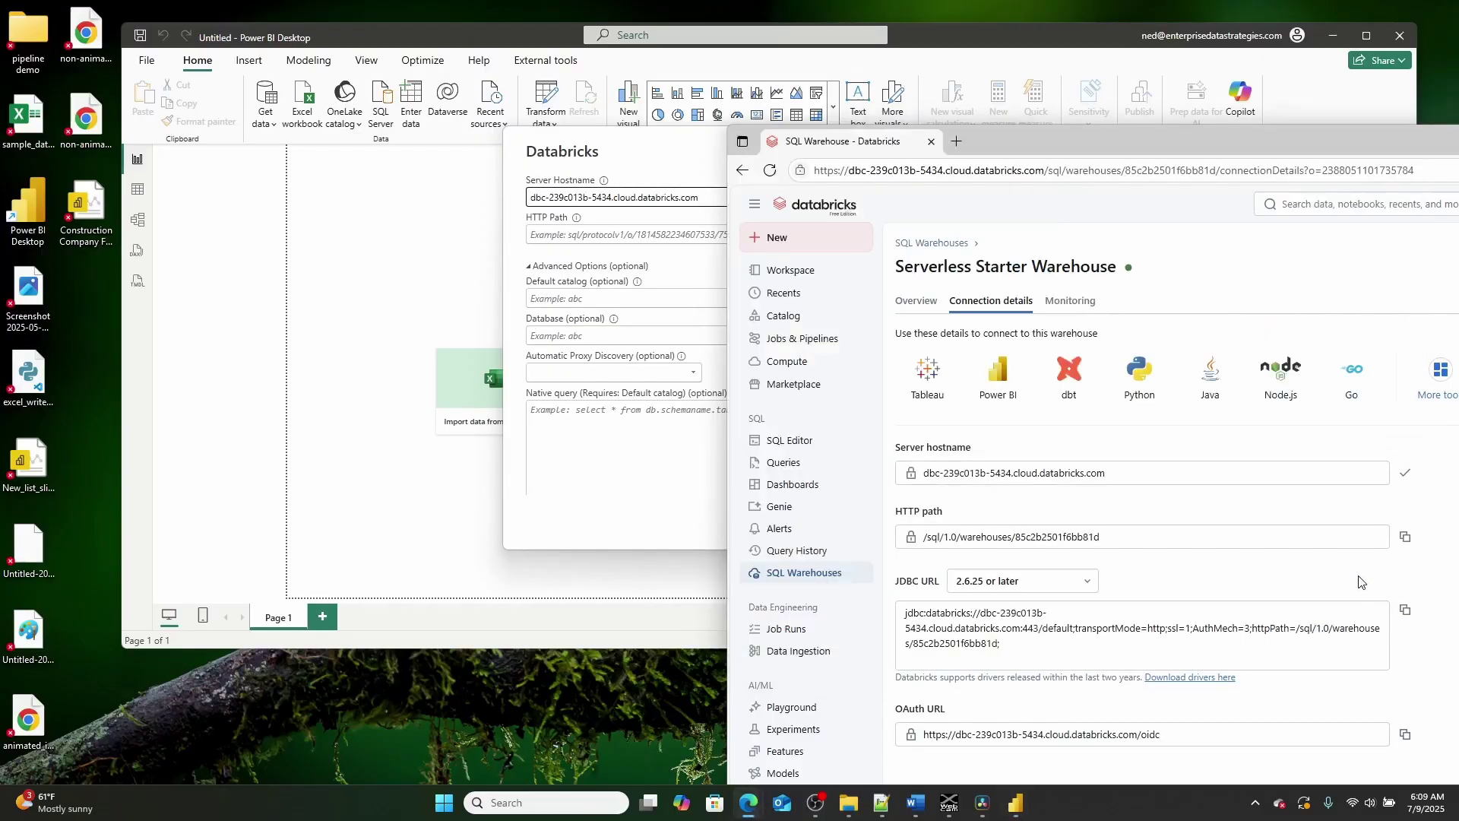
pyautogui.click(578, 234)
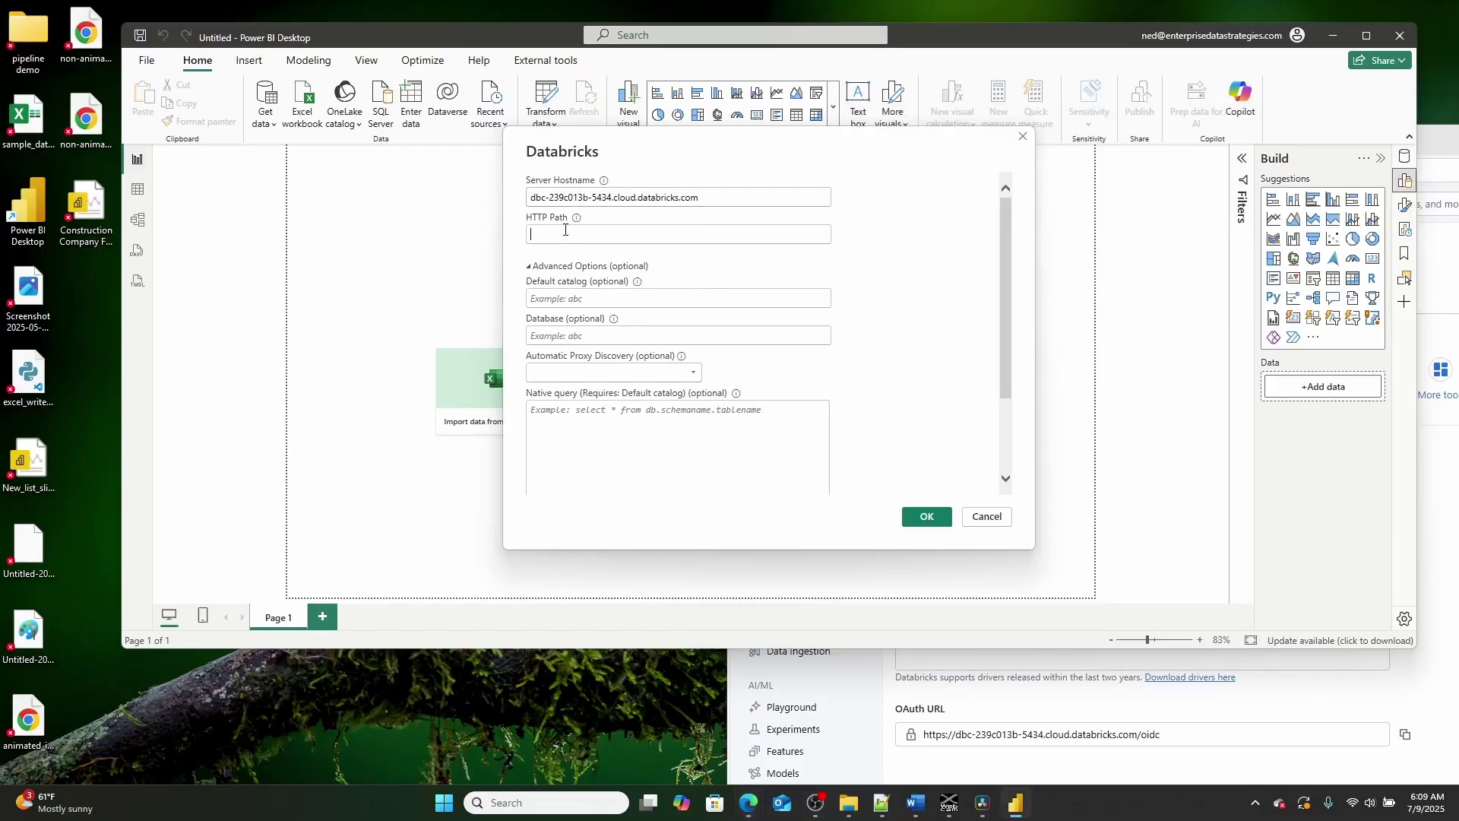
pyautogui.write('/sql/1.0/warehouses/85c2b2501f6bb81d')
pyautogui.click(1448, 624)
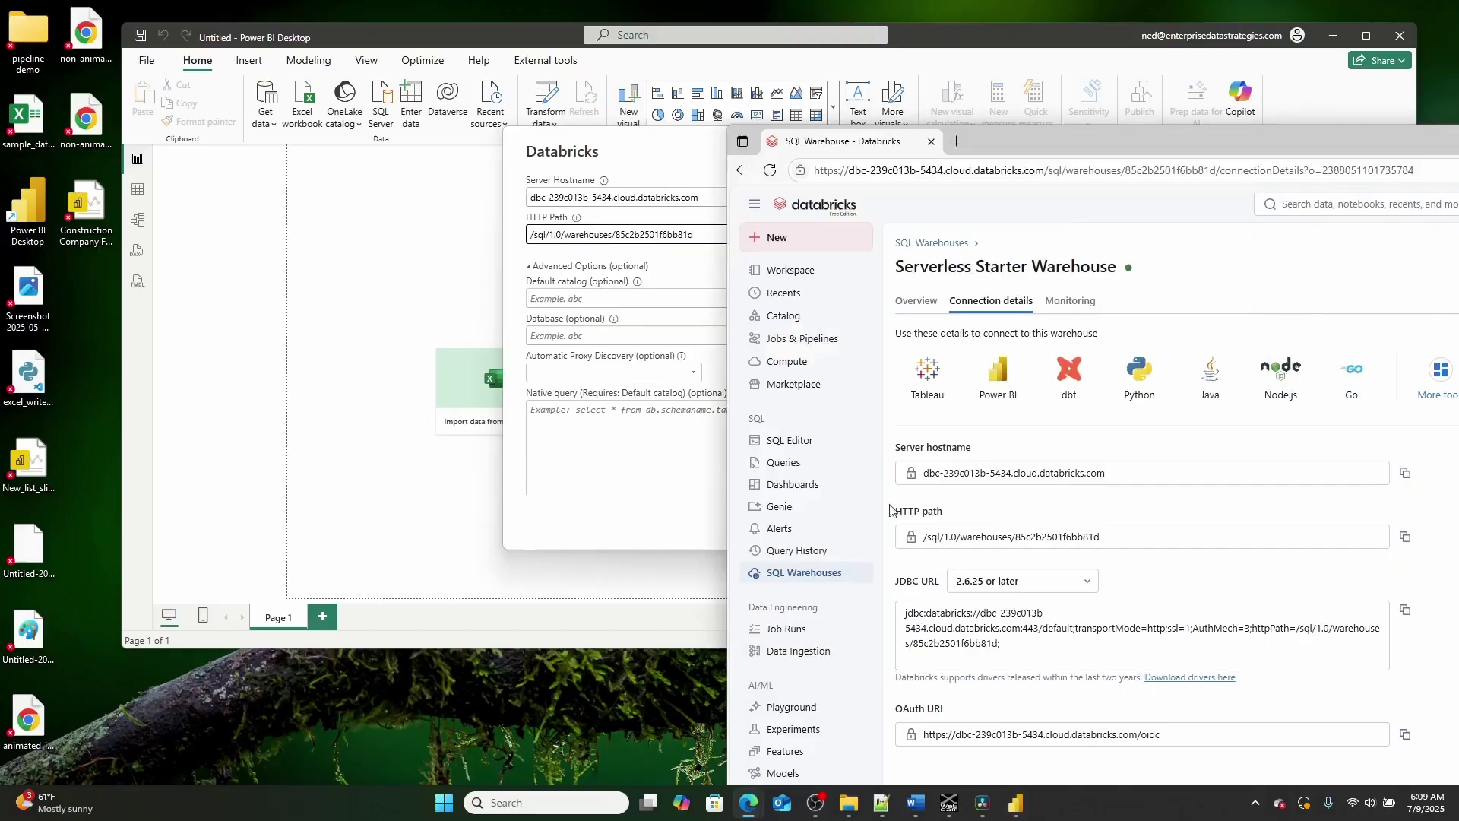
# - Check the catalog names in Databricks Catalog Explorer by expanding the workspace catalog
pyautogui.click(790, 297)
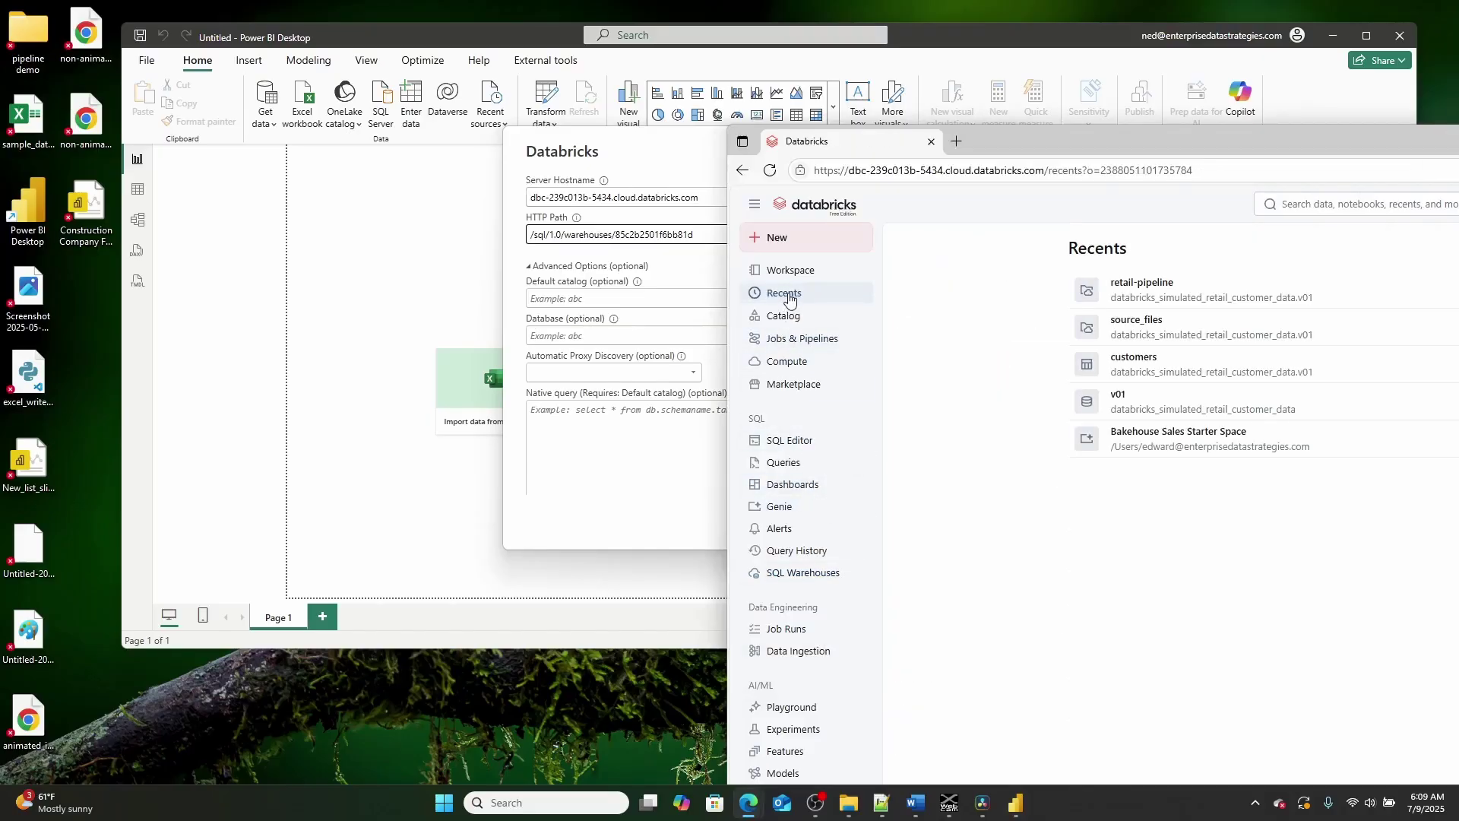
pyautogui.click(784, 271)
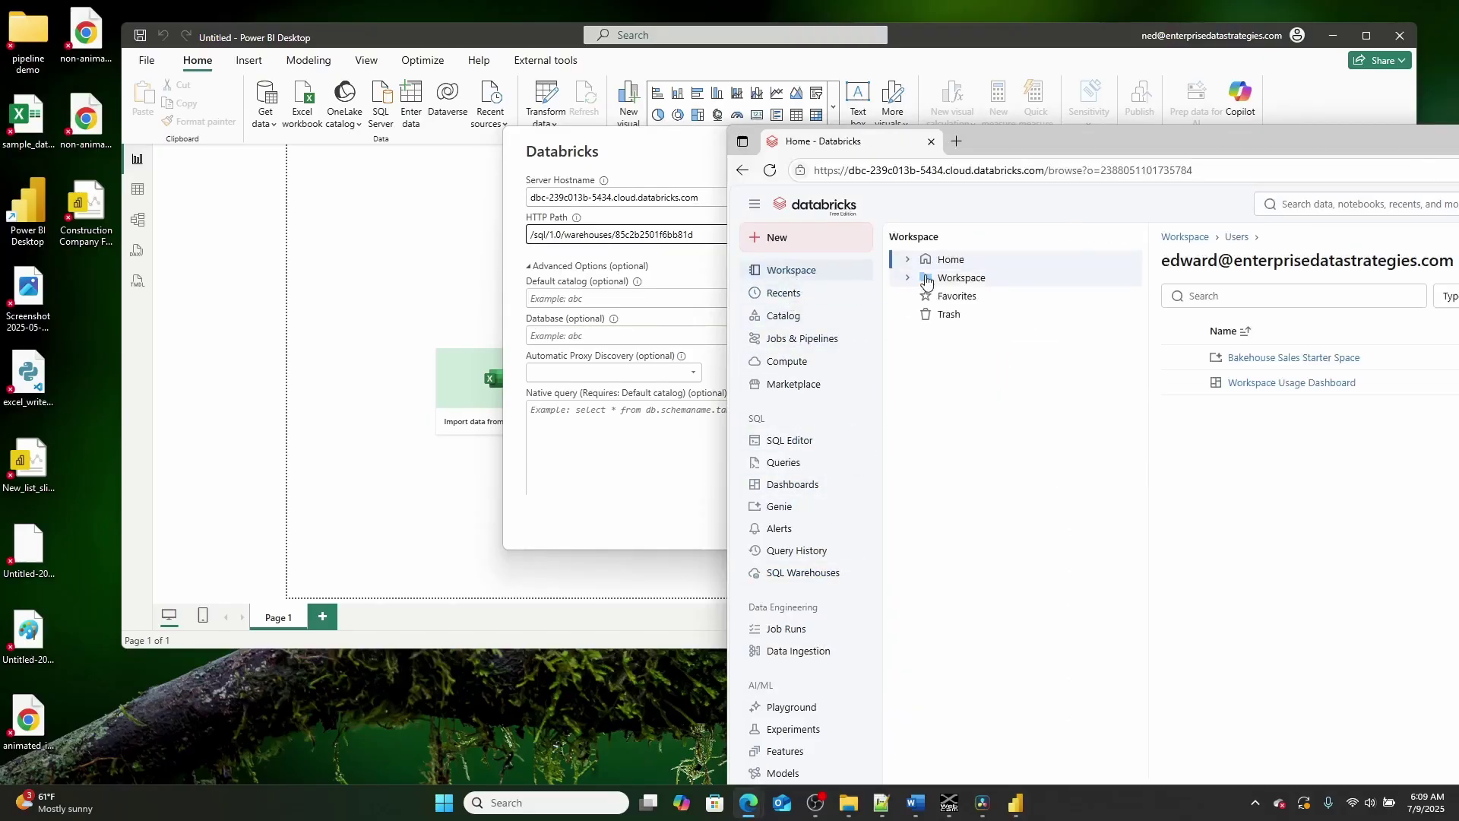
pyautogui.click(585, 303)
pyautogui.write('d')
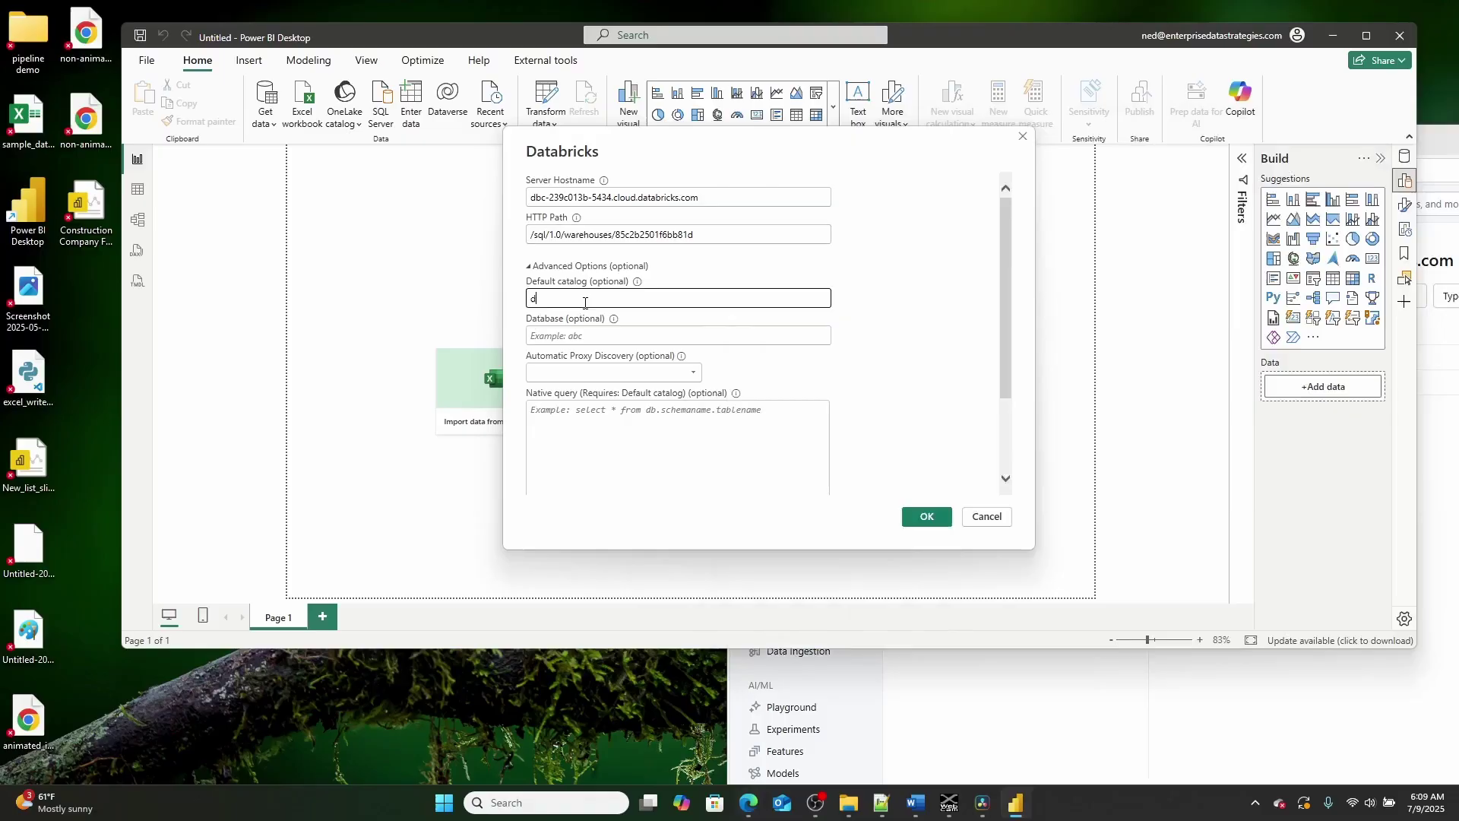
pyautogui.click(1264, 683)
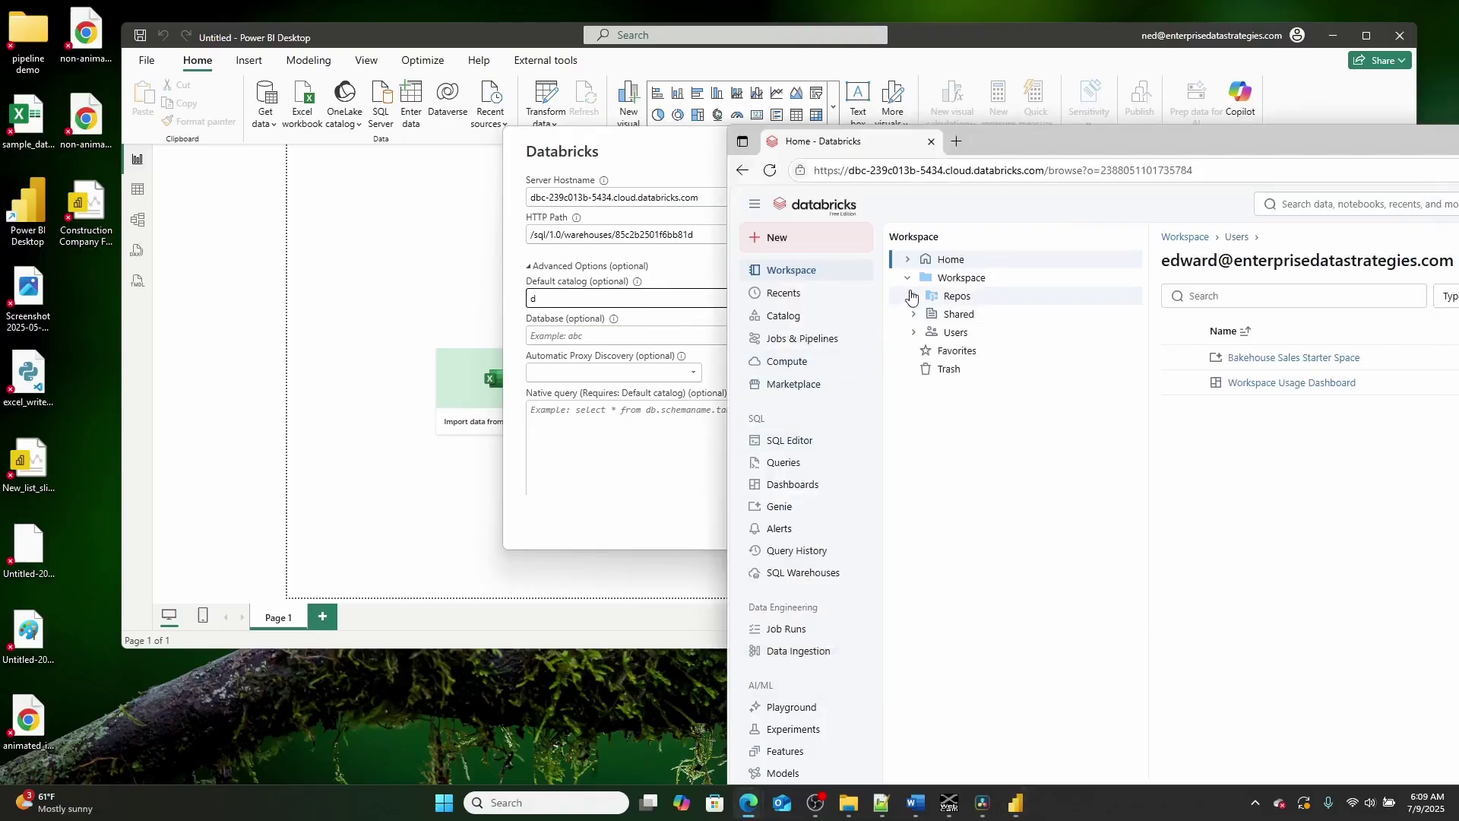
pyautogui.click(795, 296)
pyautogui.click(794, 318)
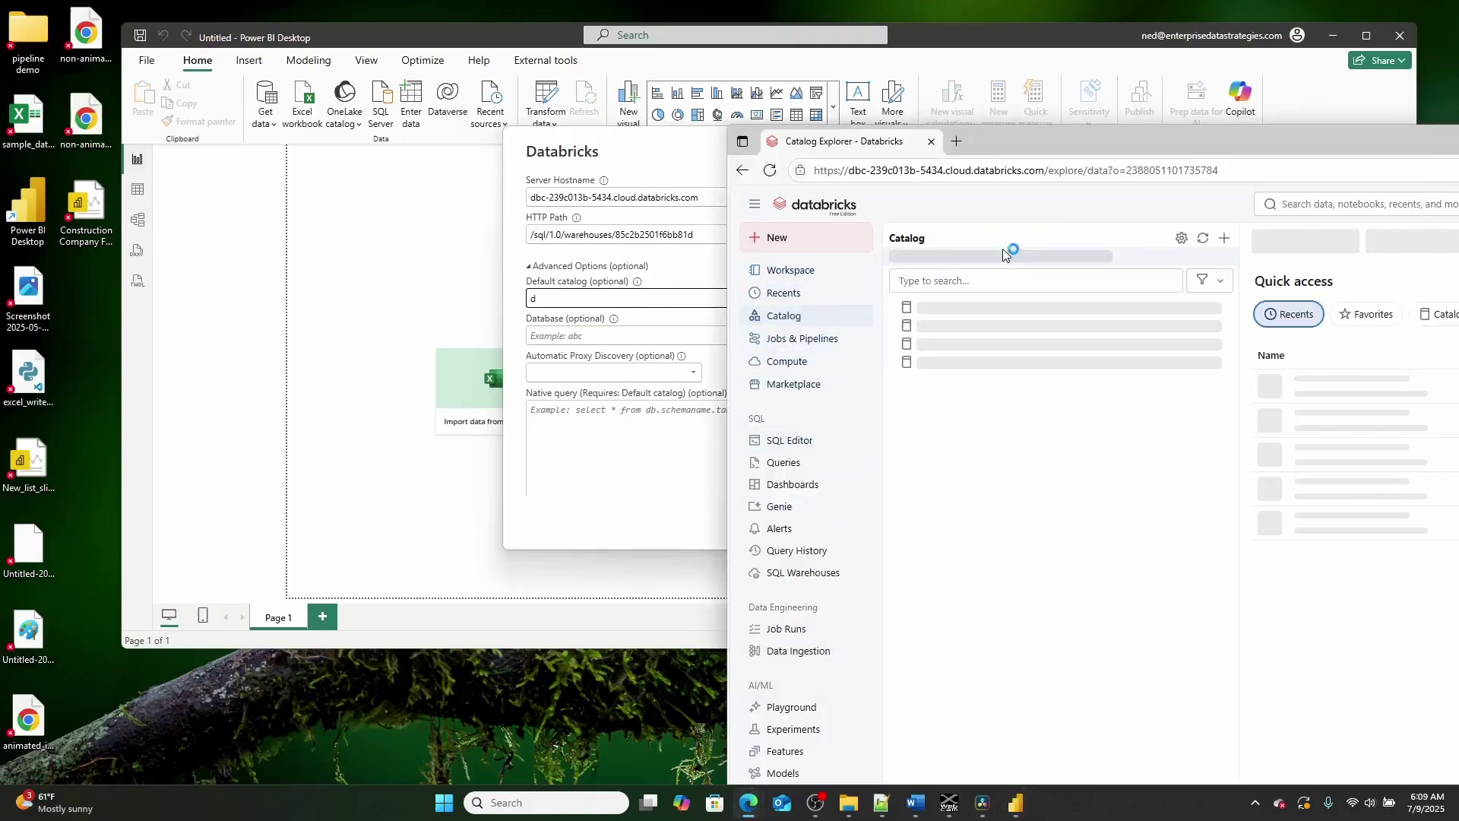
pyautogui.click(906, 332)
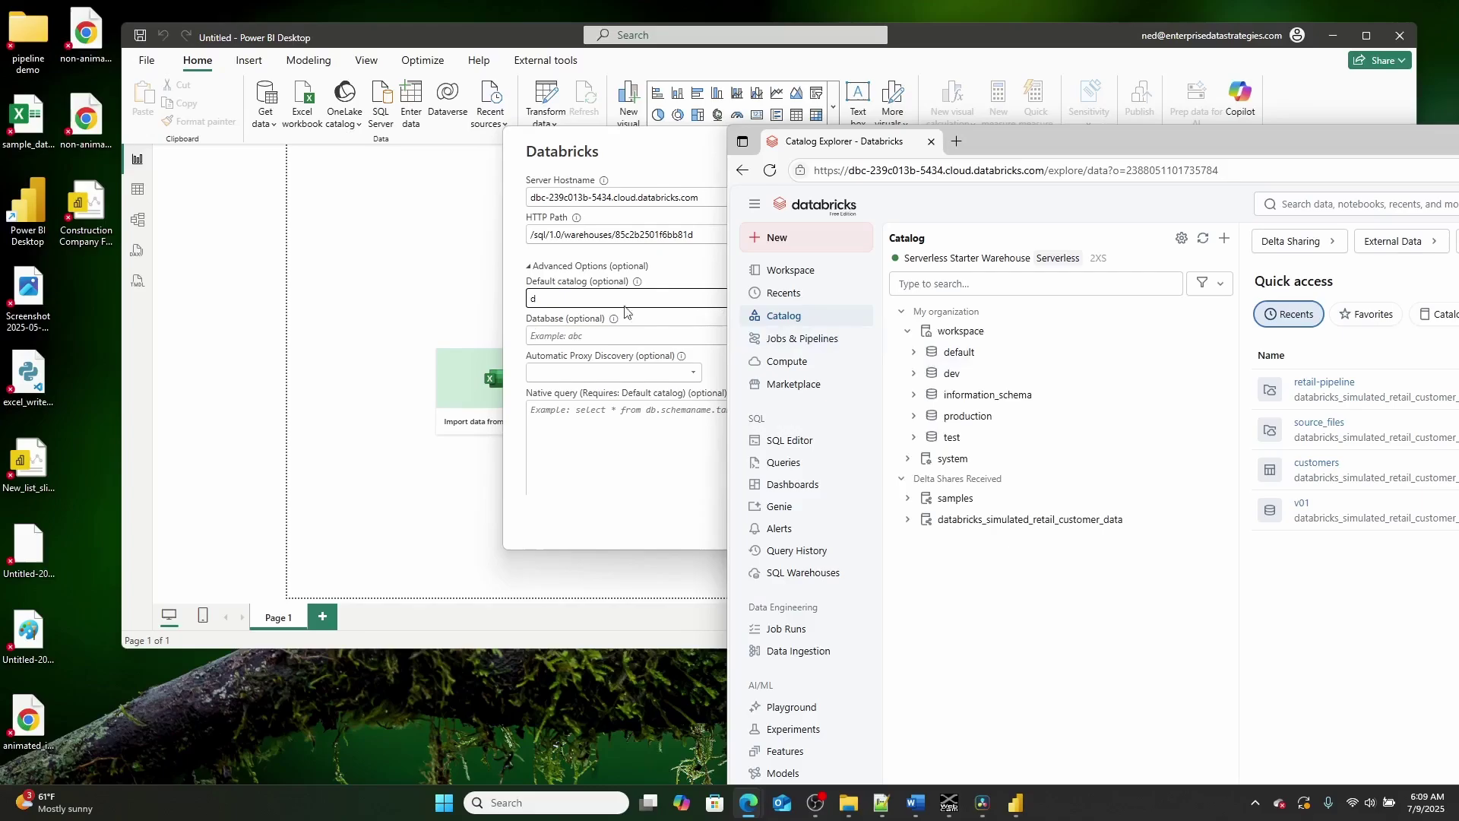
# - Enter workspace as the default catalog and dev as the database, then confirm
pyautogui.click(465, 290)
pyautogui.write('workspace')
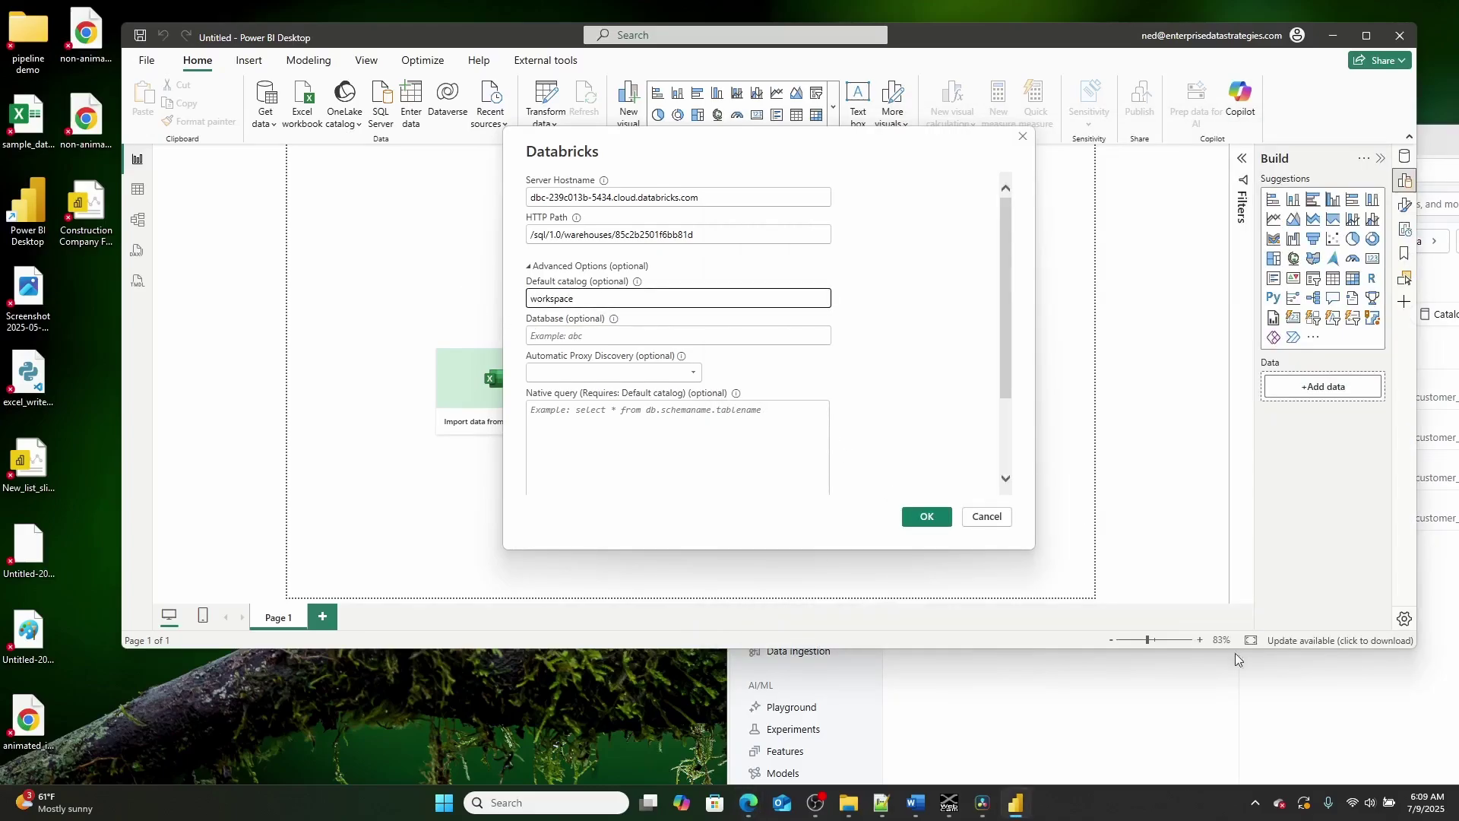
pyautogui.click(1235, 658)
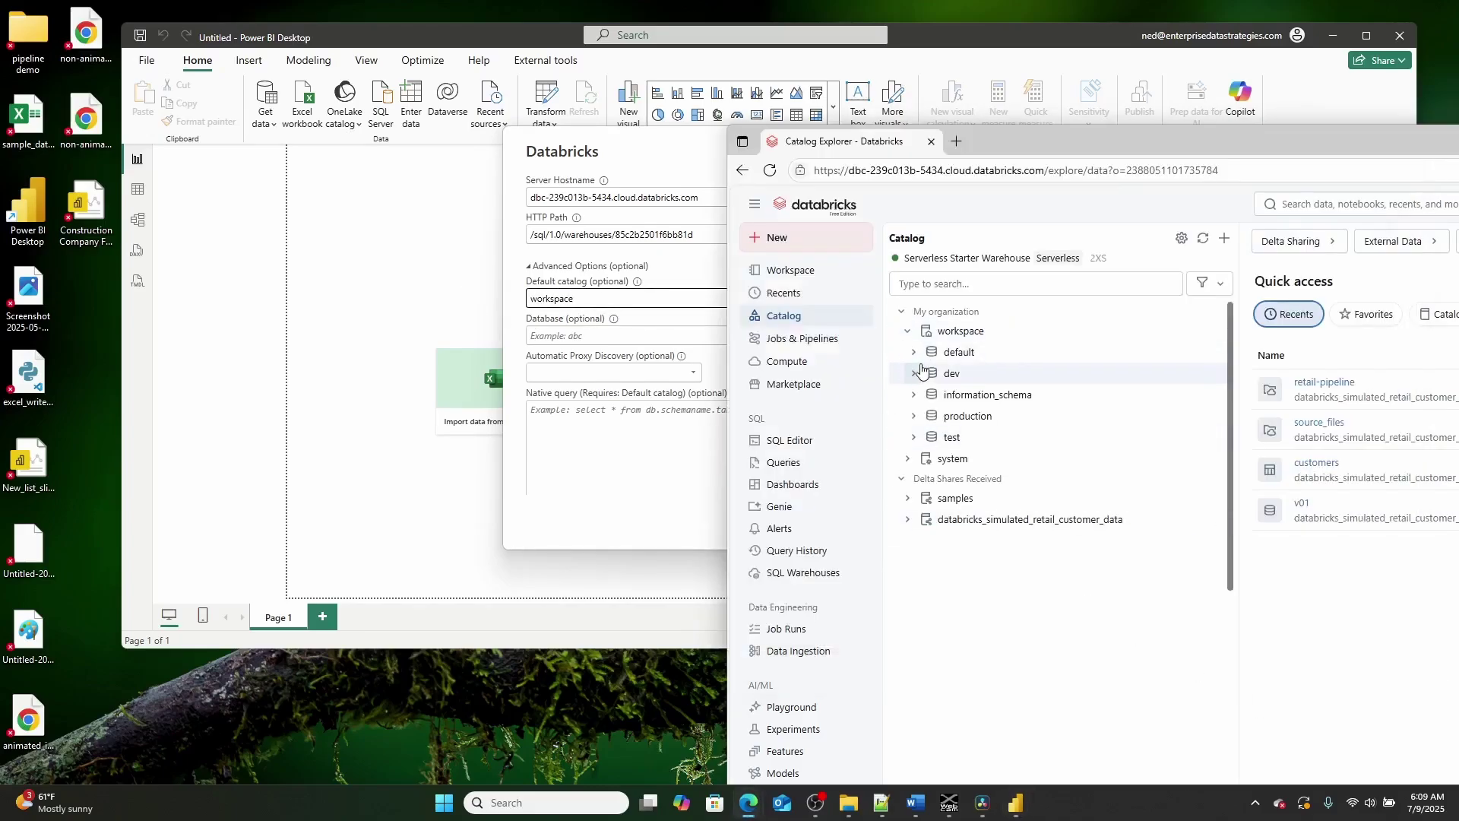
pyautogui.click(561, 335)
pyautogui.write('dev')
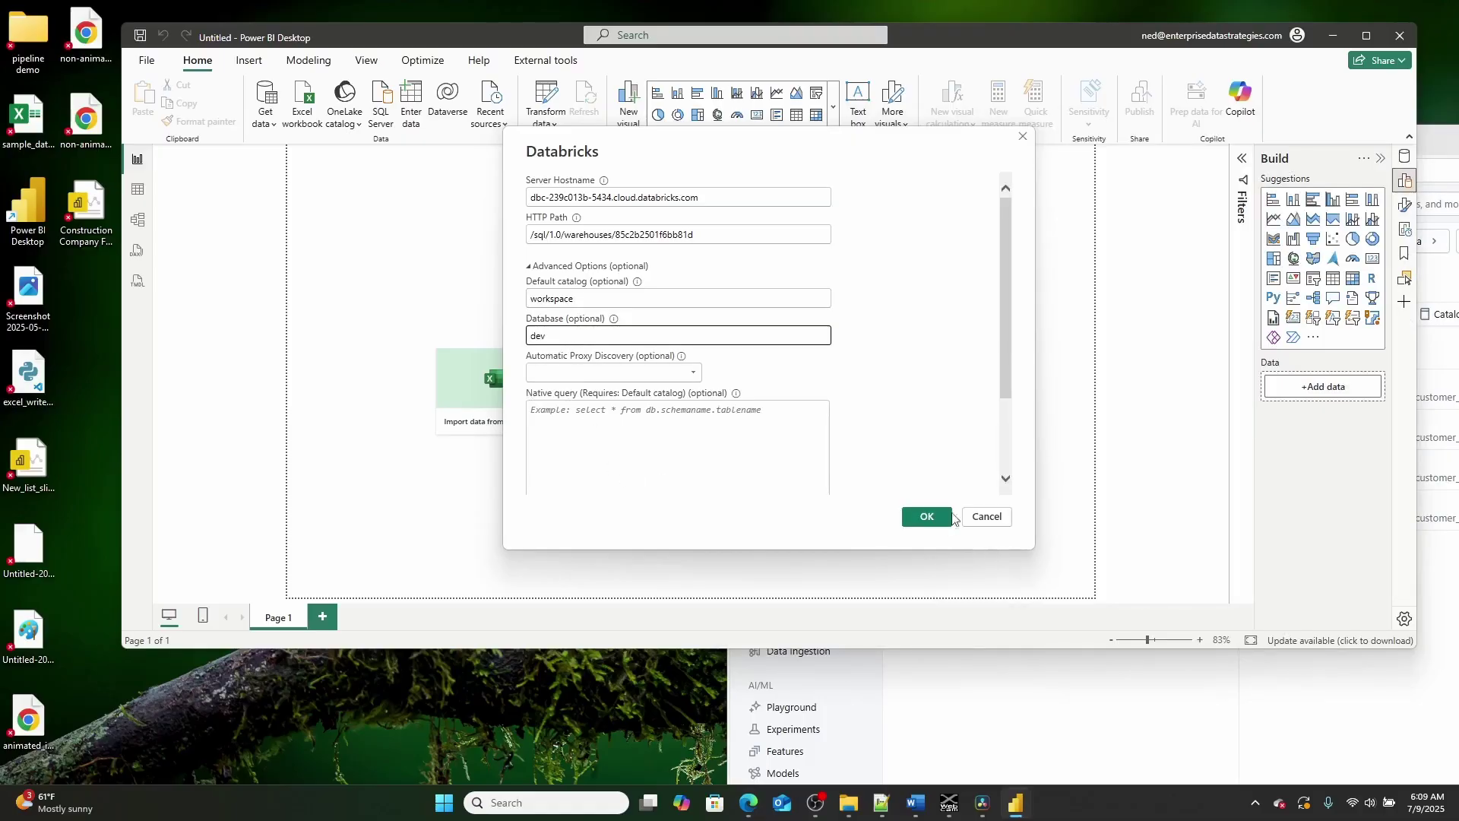
pyautogui.click(927, 517)
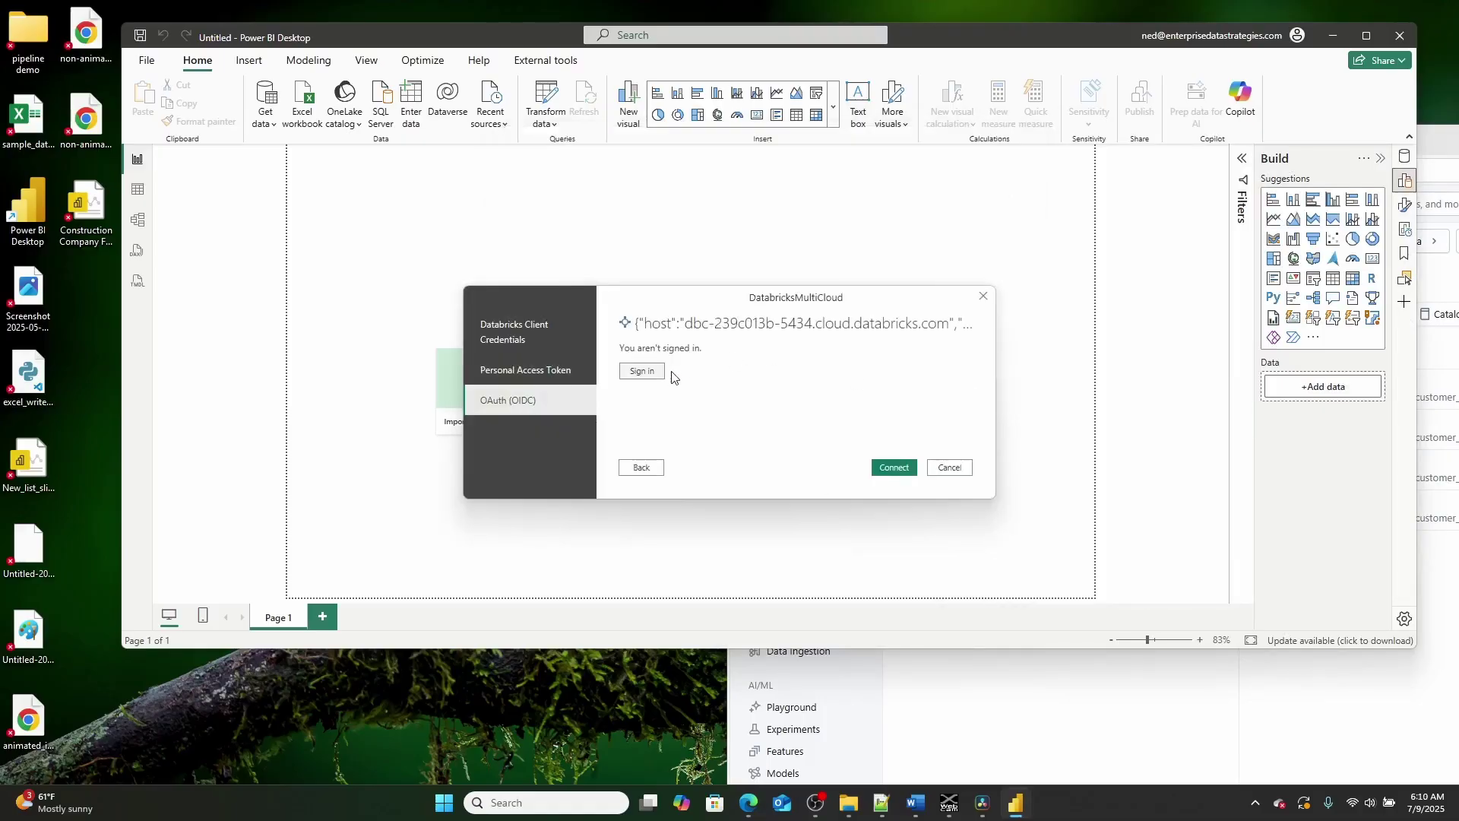
# - Sign in to Databricks with a Microsoft account
pyautogui.click(652, 372)
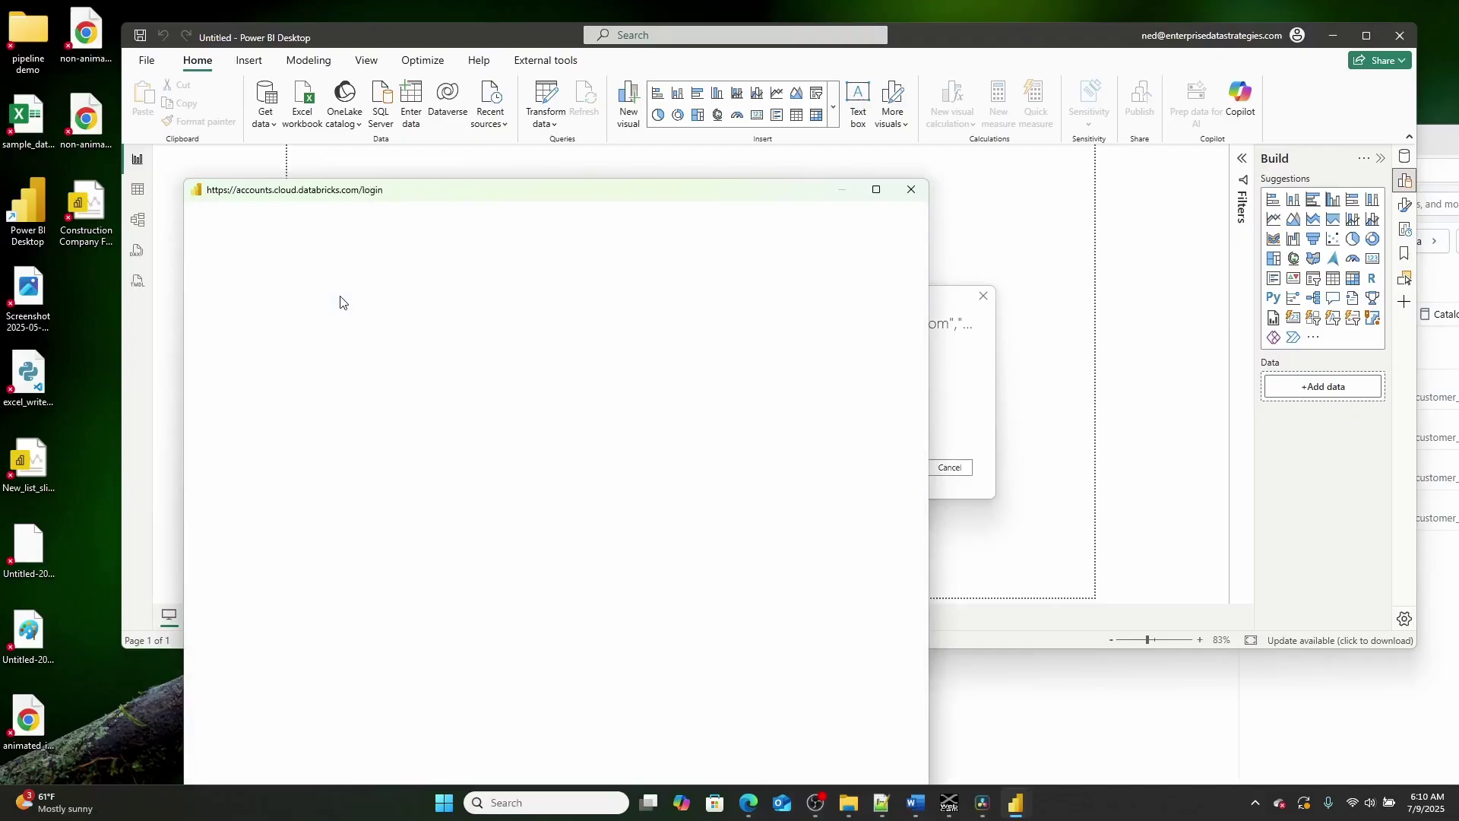
pyautogui.click(536, 482)
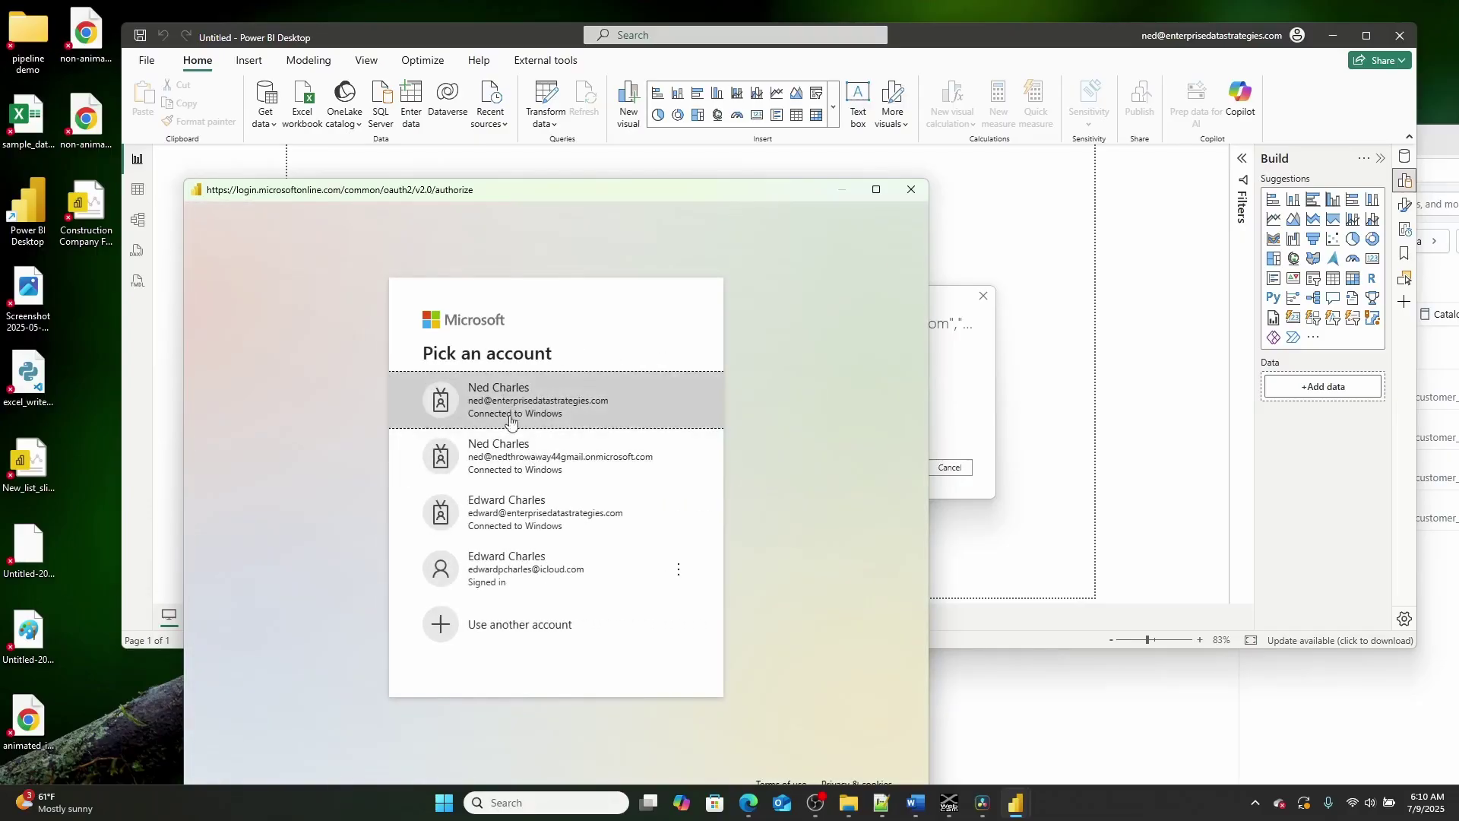
pyautogui.click(560, 528)
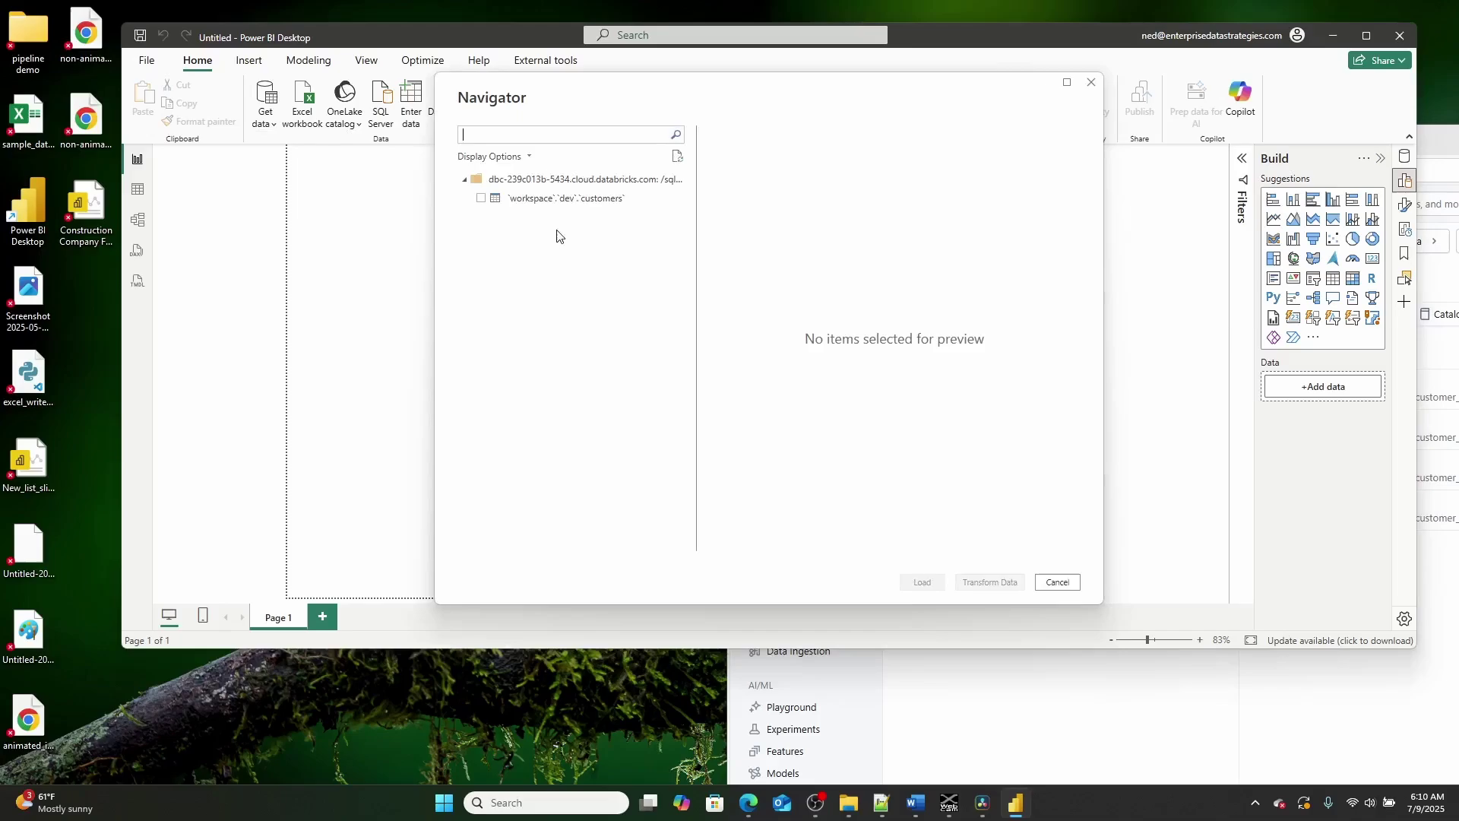
# - Select the workspace.dev.customers table in Navigator and open it in Power Query Editor
pyautogui.click(504, 202)
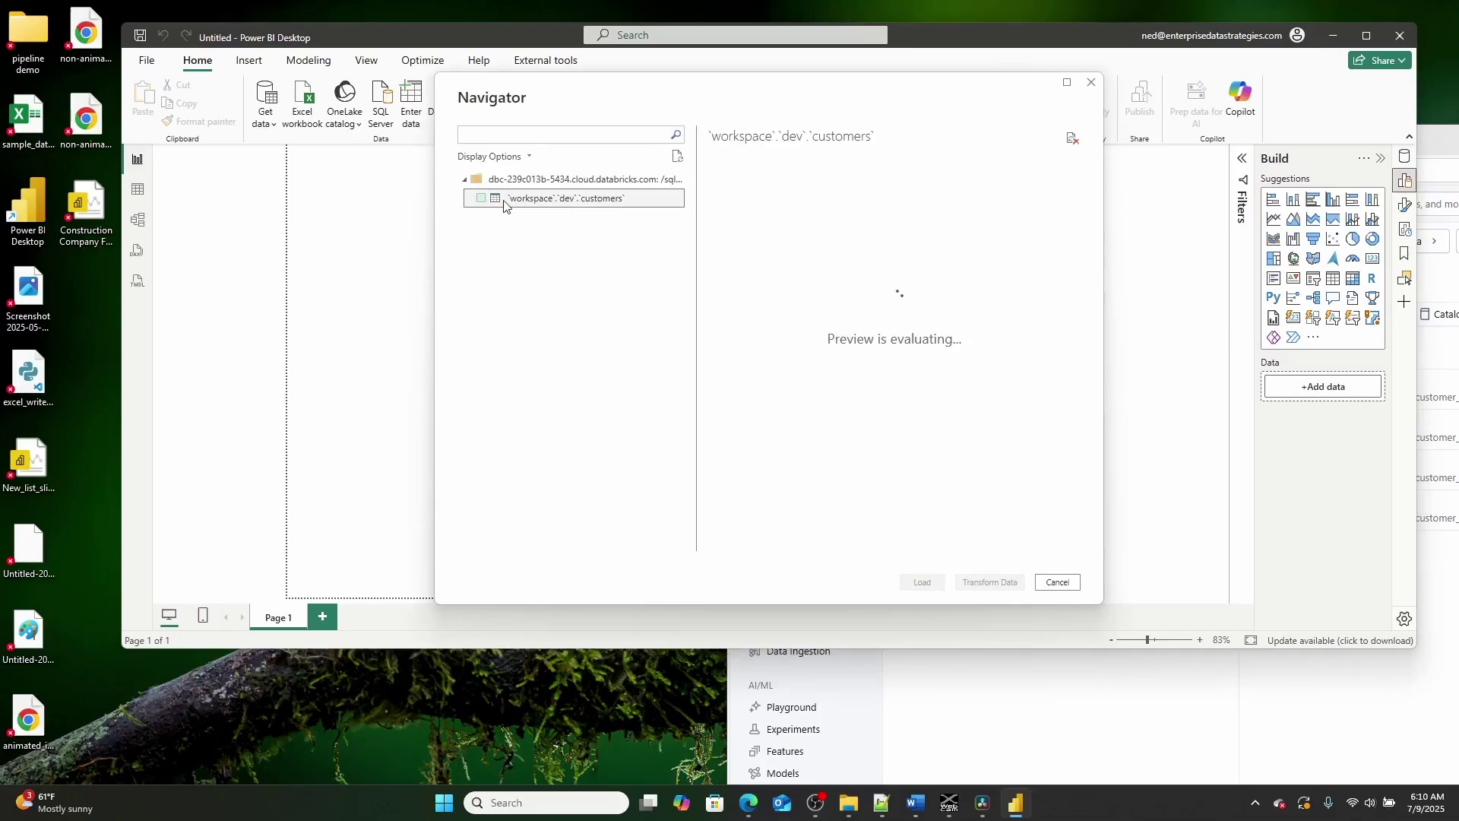
pyautogui.click(480, 199)
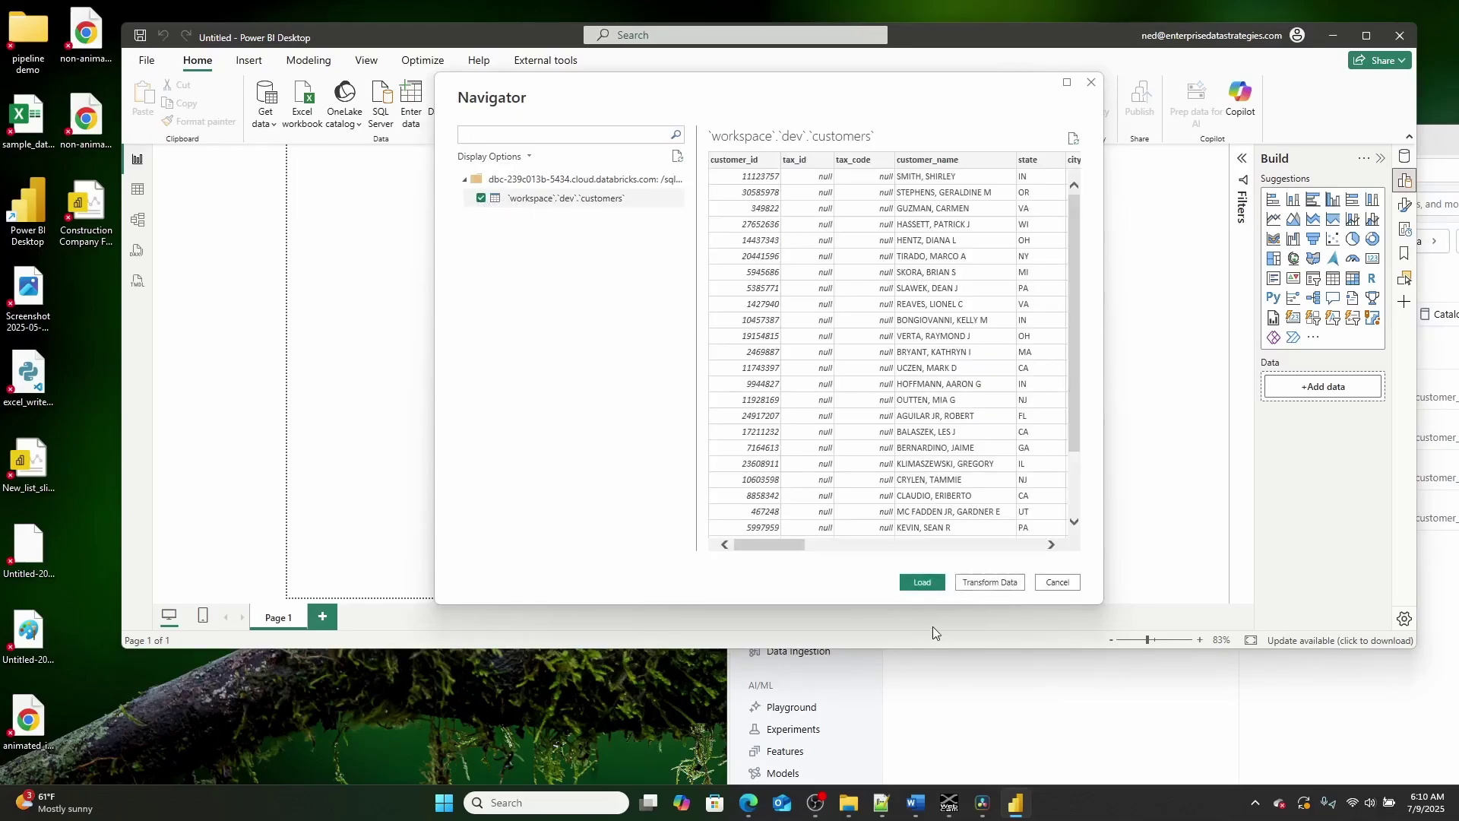
pyautogui.click(982, 585)
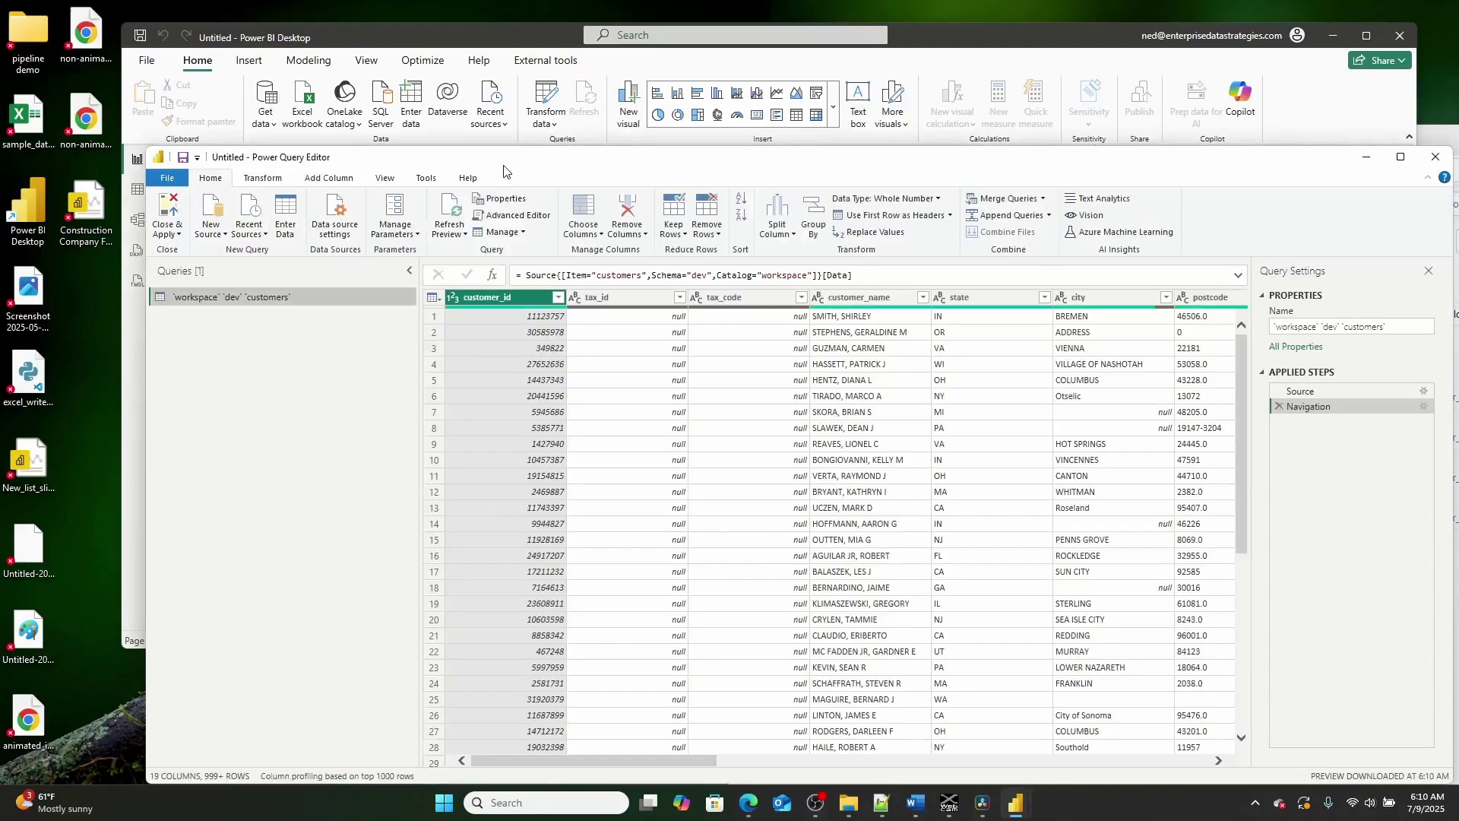
pyautogui.moveTo(501, 164)
pyautogui.mouseDown()
pyautogui.moveTo(475, 152)
pyautogui.moveTo(487, 151)
pyautogui.mouseUp()
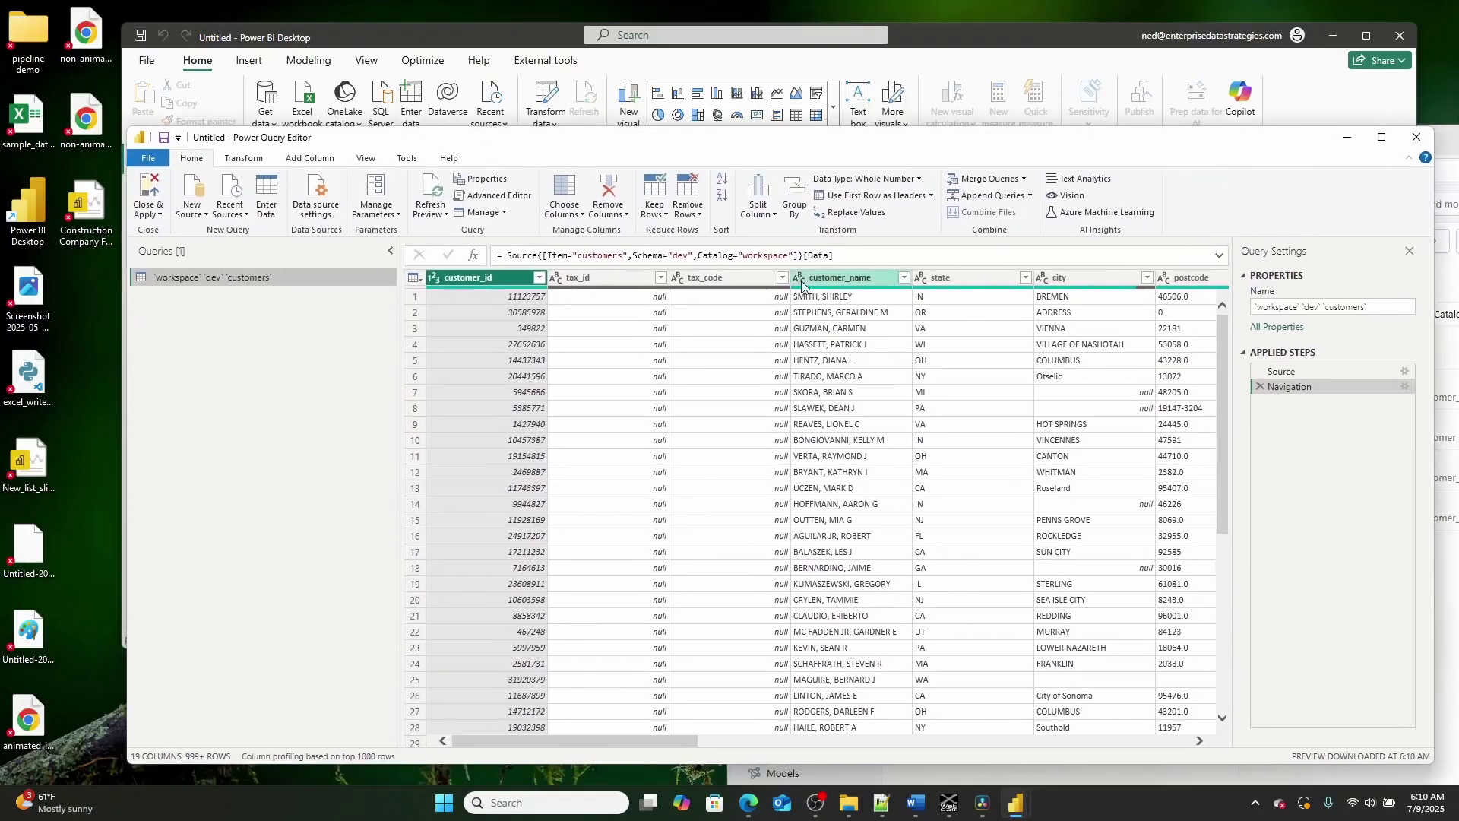
pyautogui.click(476, 198)
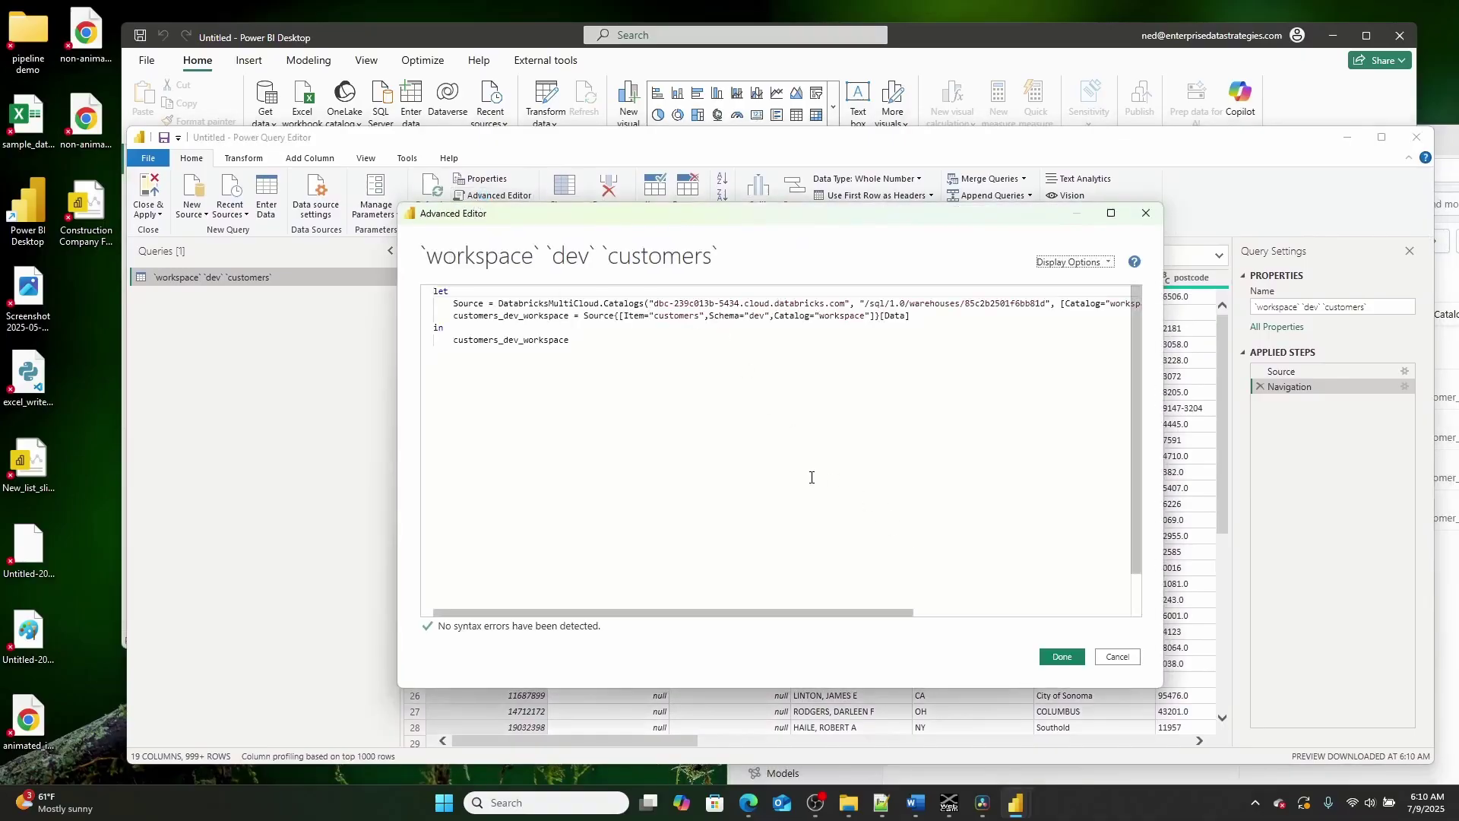
pyautogui.moveTo(868, 613); pyautogui.dragTo(1079, 608)
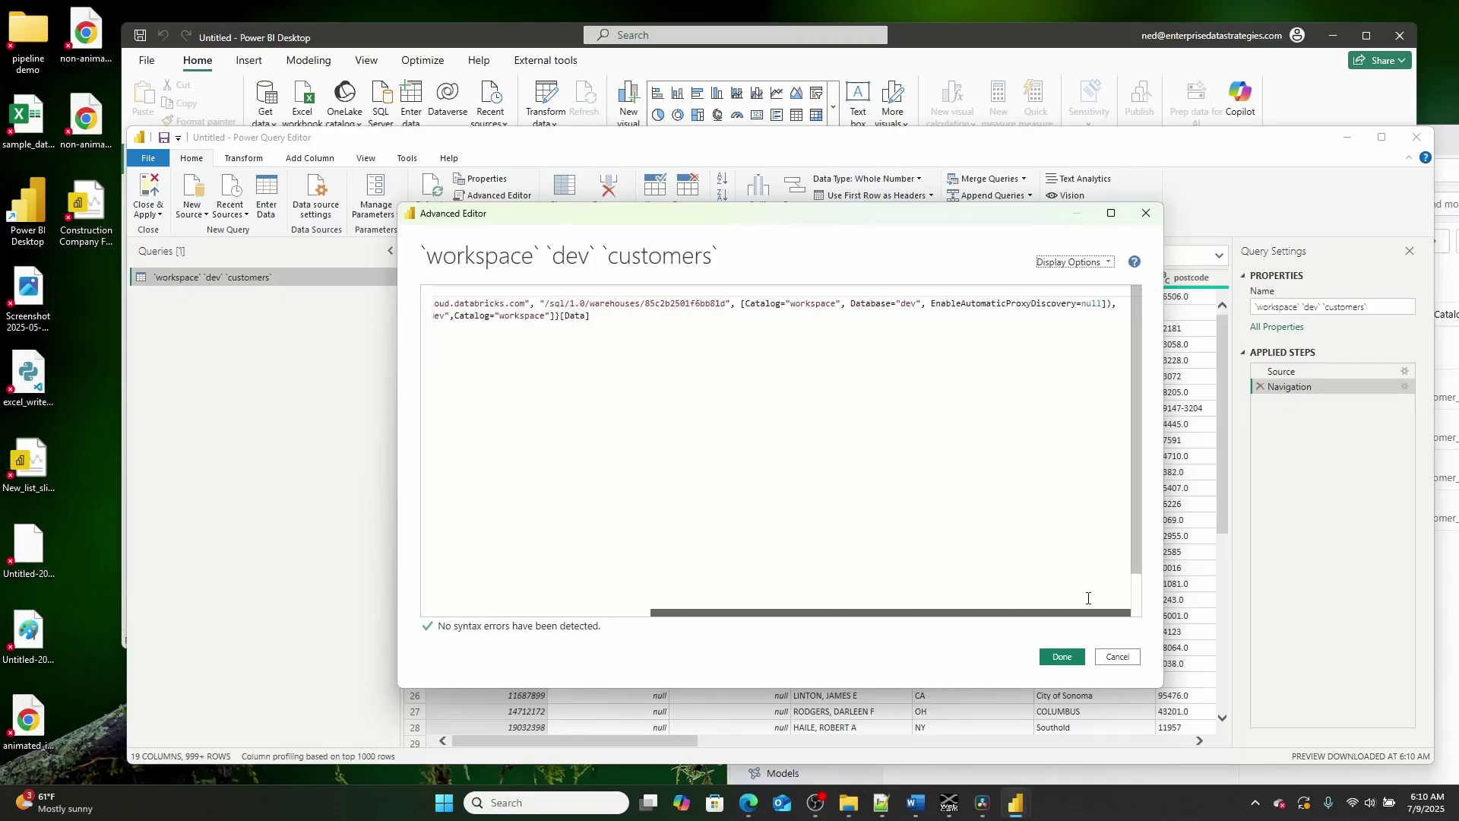
pyautogui.click(904, 304)
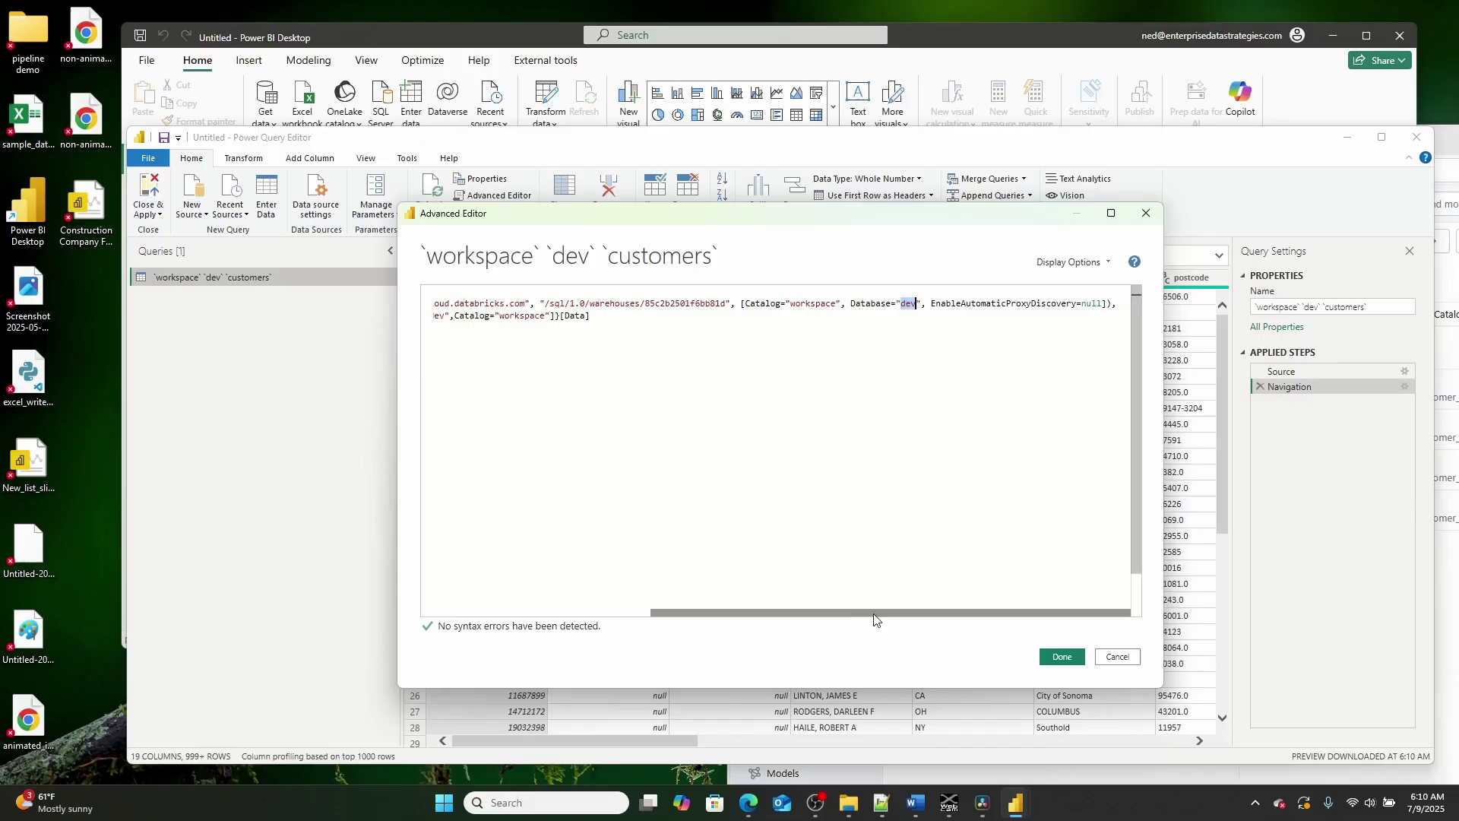
pyautogui.moveTo(876, 612); pyautogui.dragTo(737, 614)
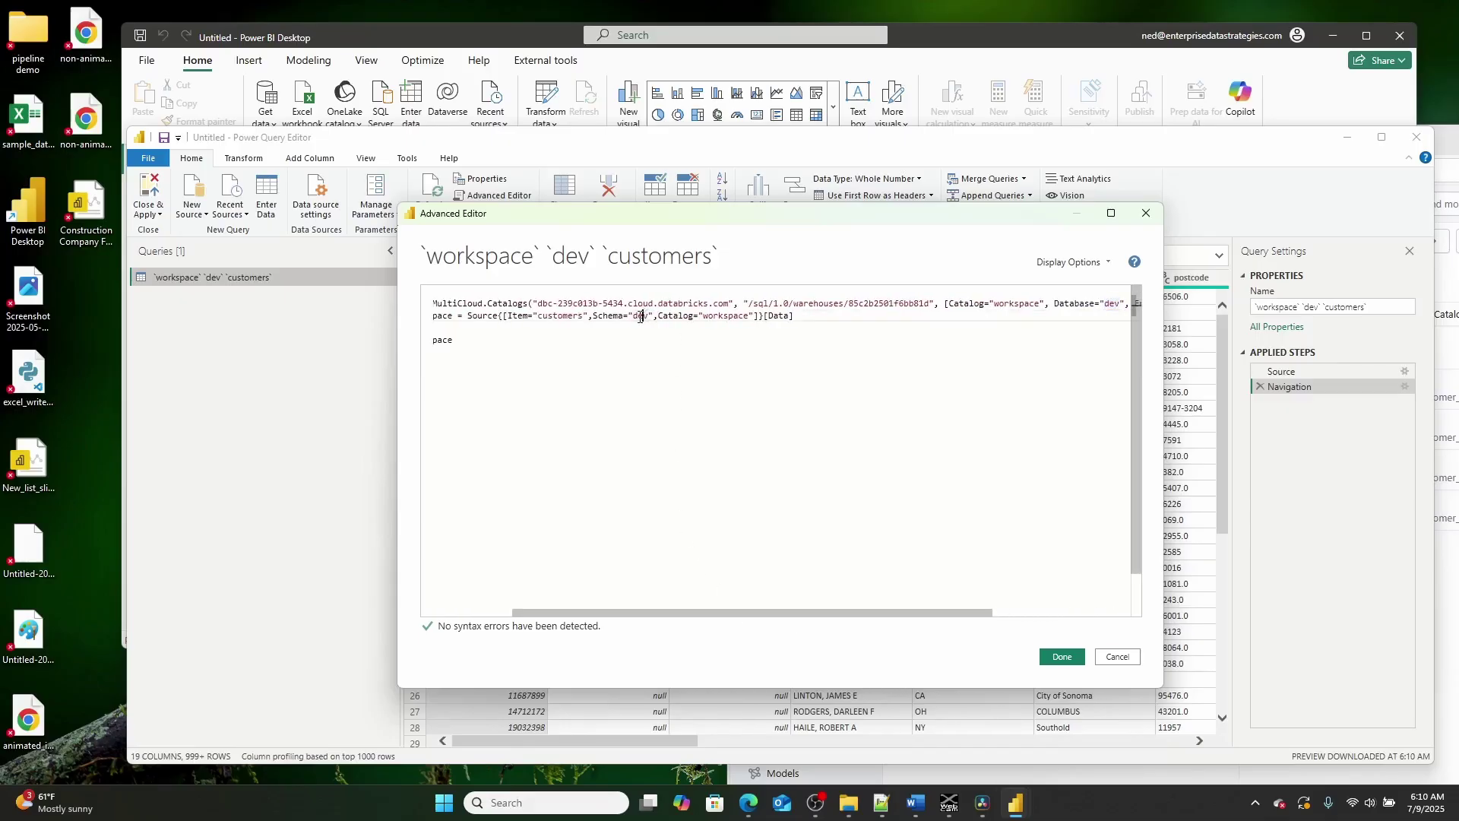
pyautogui.doubleClick(641, 316)
pyautogui.click(1061, 657)
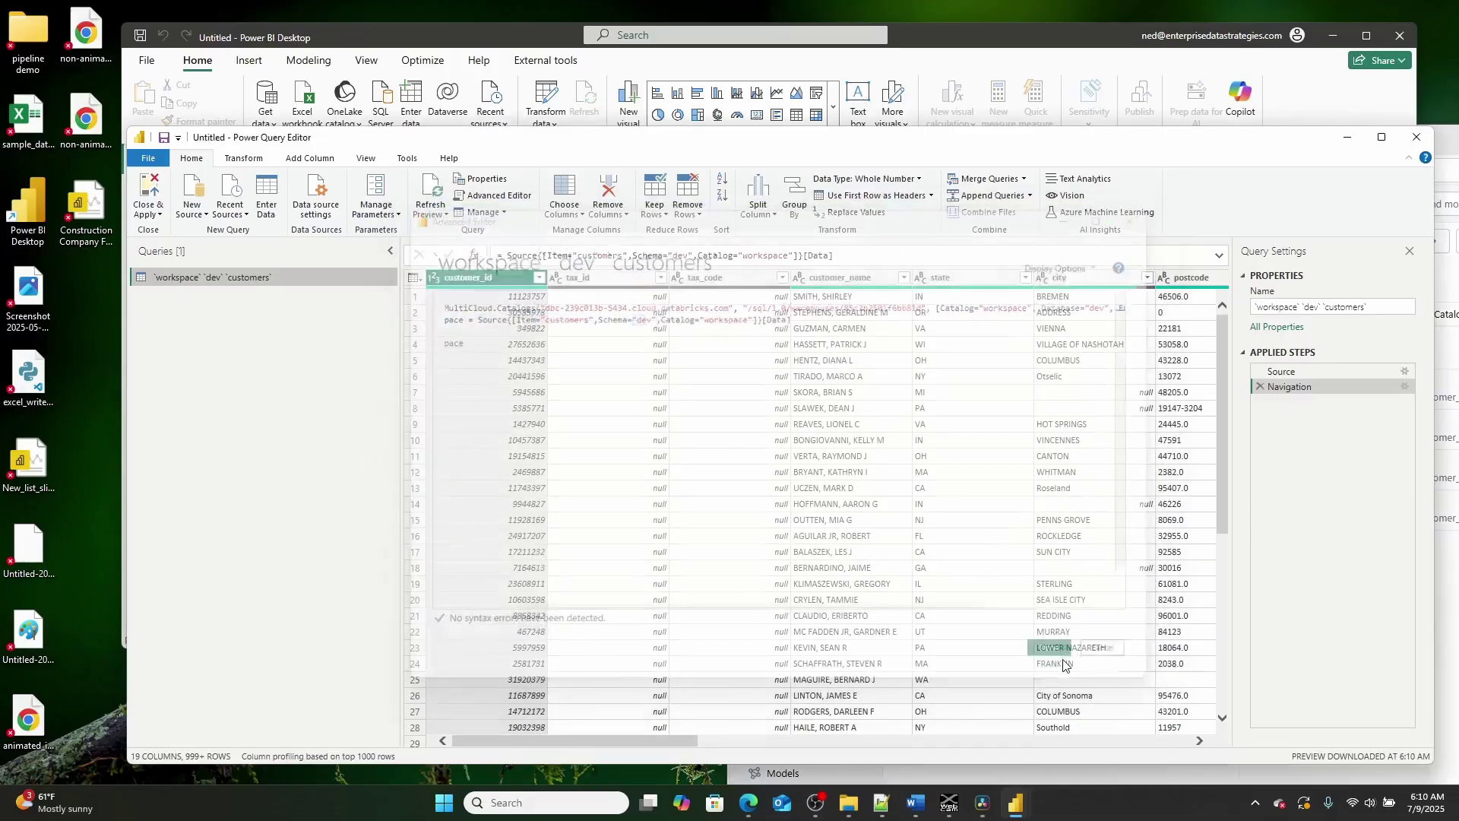
# - Create a new Power Query parameter named schema with current value dev
pyautogui.click(377, 199)
pyautogui.click(381, 199)
pyautogui.click(382, 187)
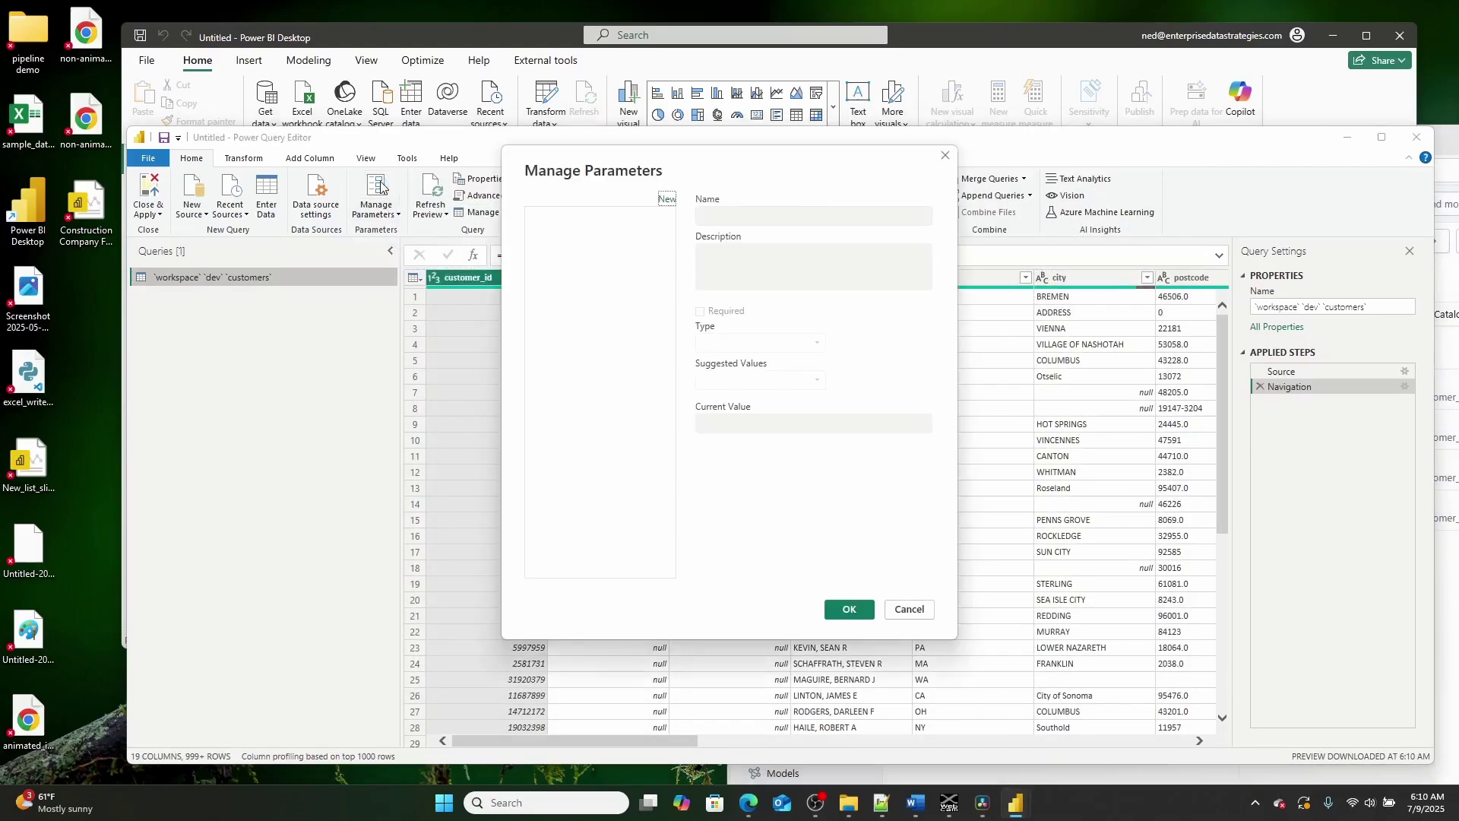
pyautogui.click(667, 200)
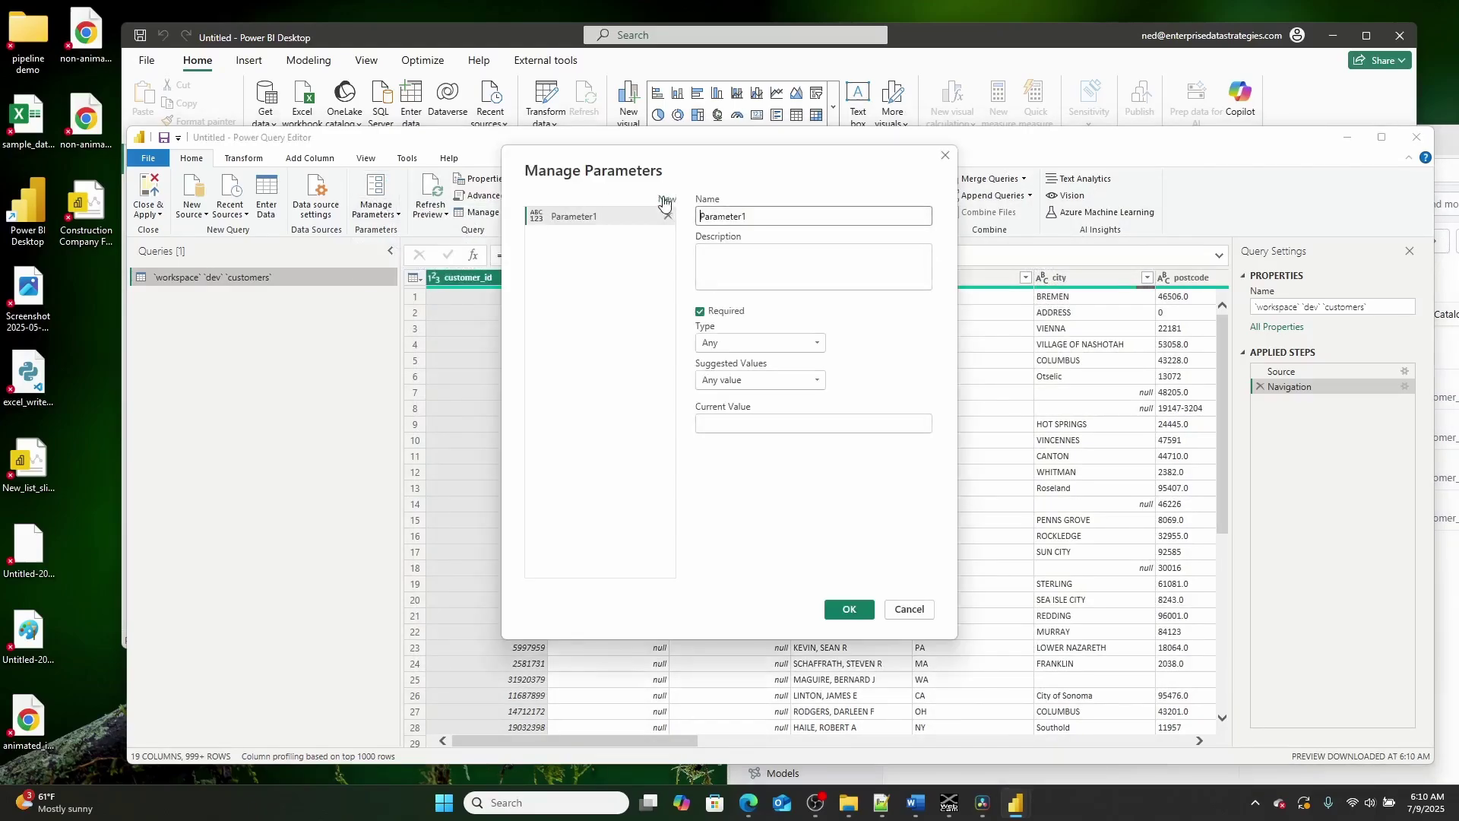
pyautogui.write('schema')
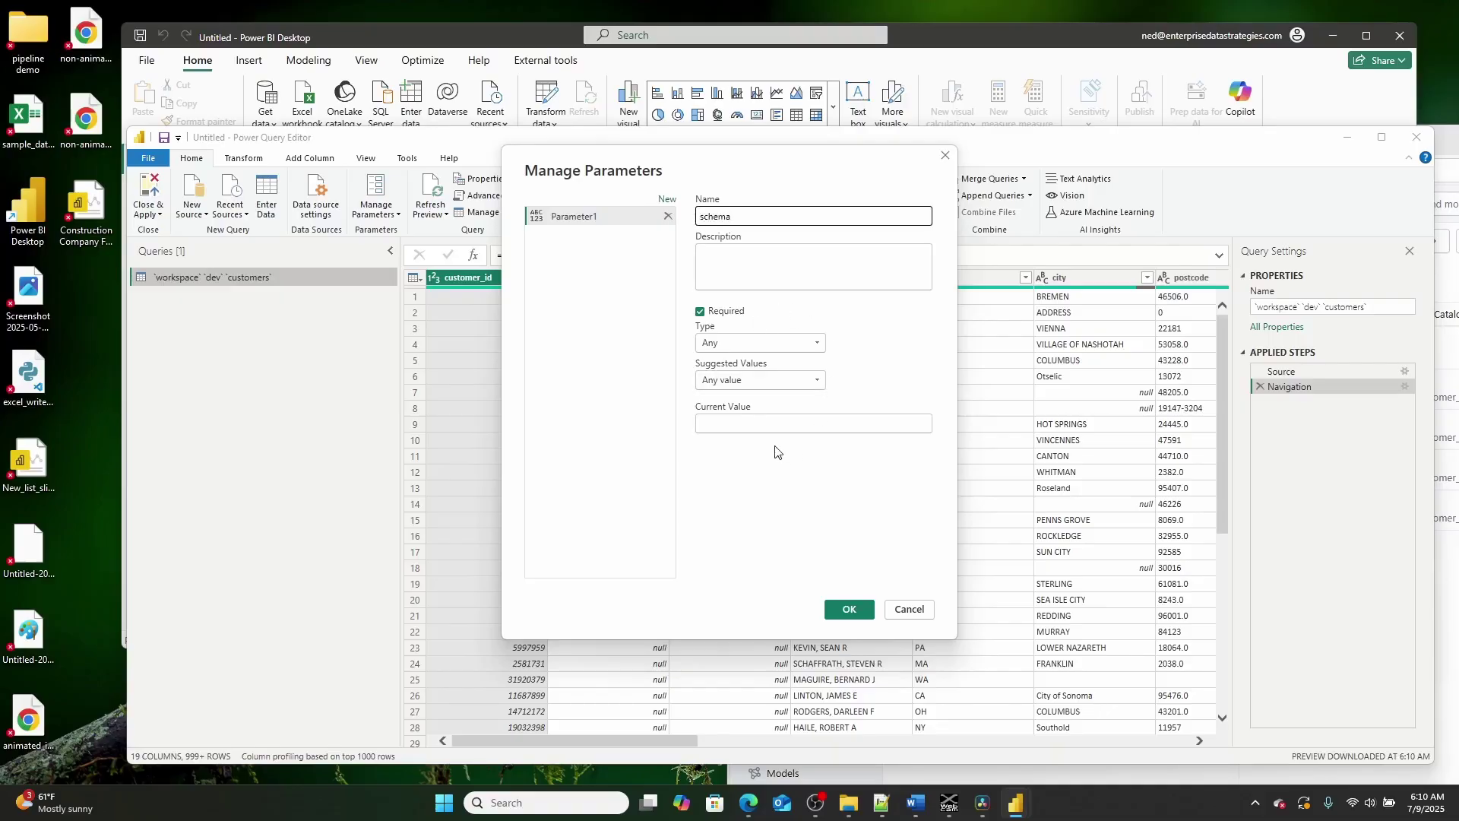
pyautogui.click(775, 425)
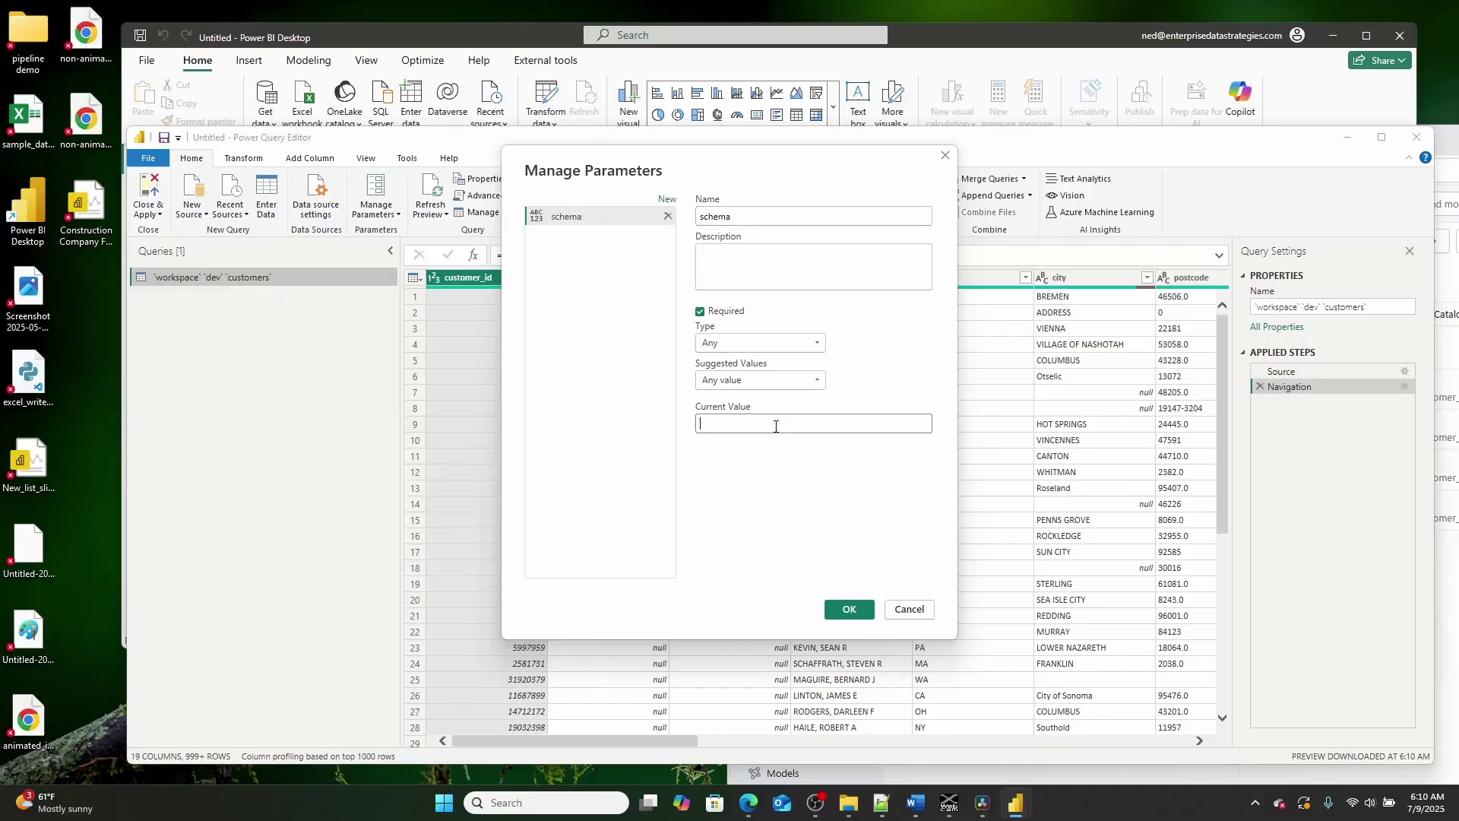
pyautogui.click(849, 610)
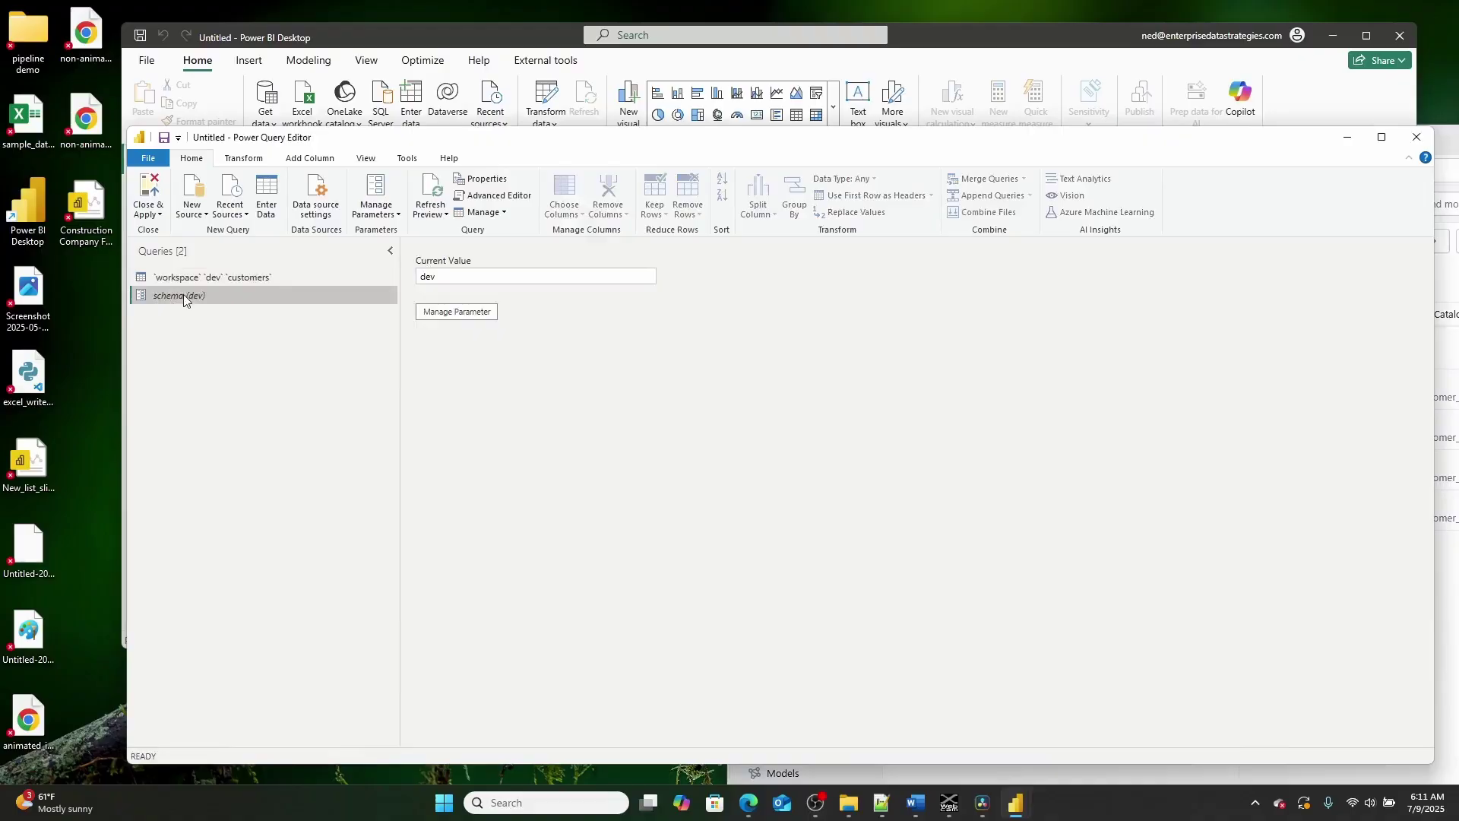
pyautogui.click(233, 277)
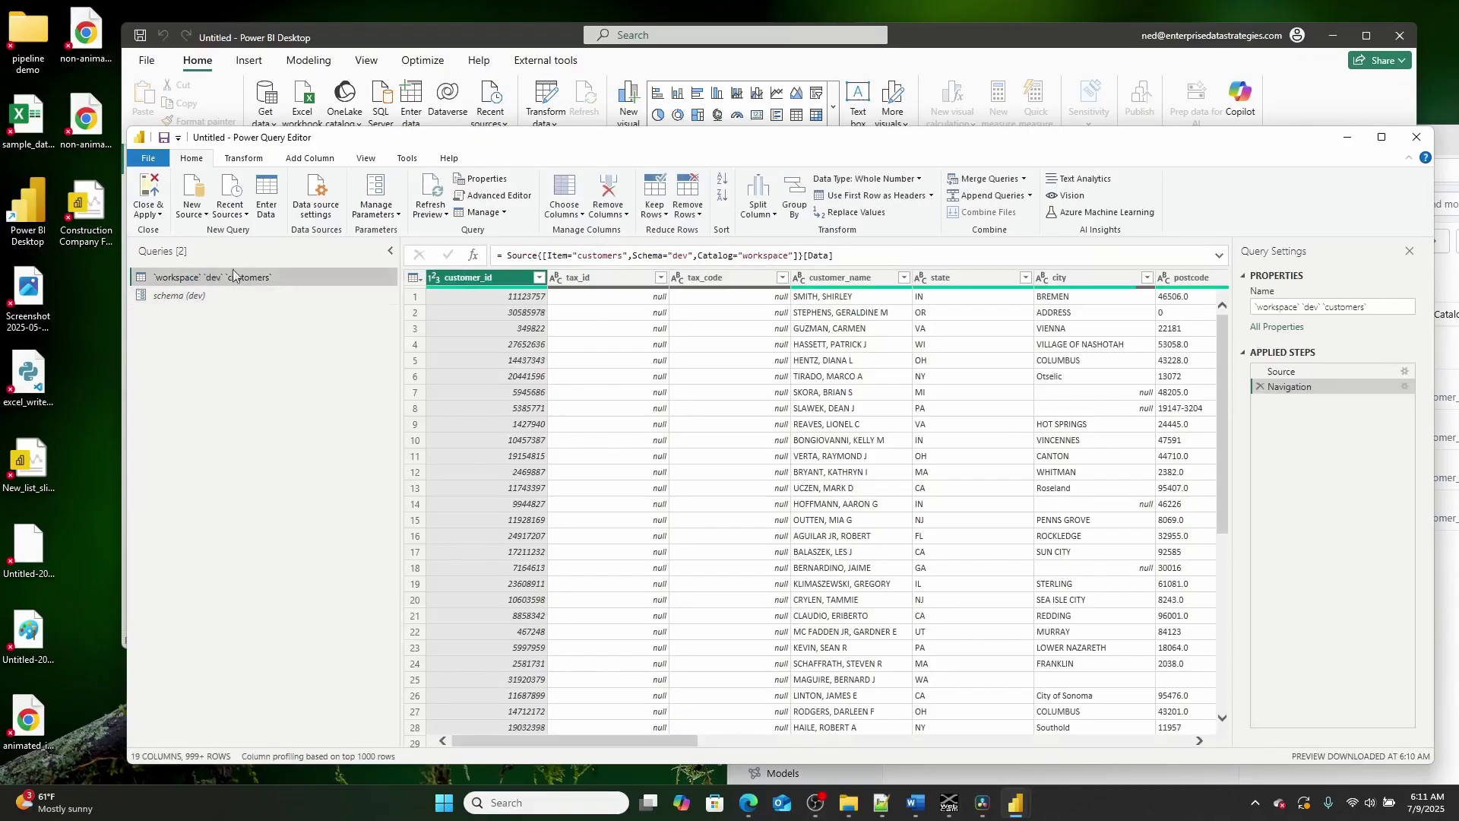
# - In the customers query's M code, replace Database="dev" and Schema="dev" with the schema parameter
pyautogui.click(477, 196)
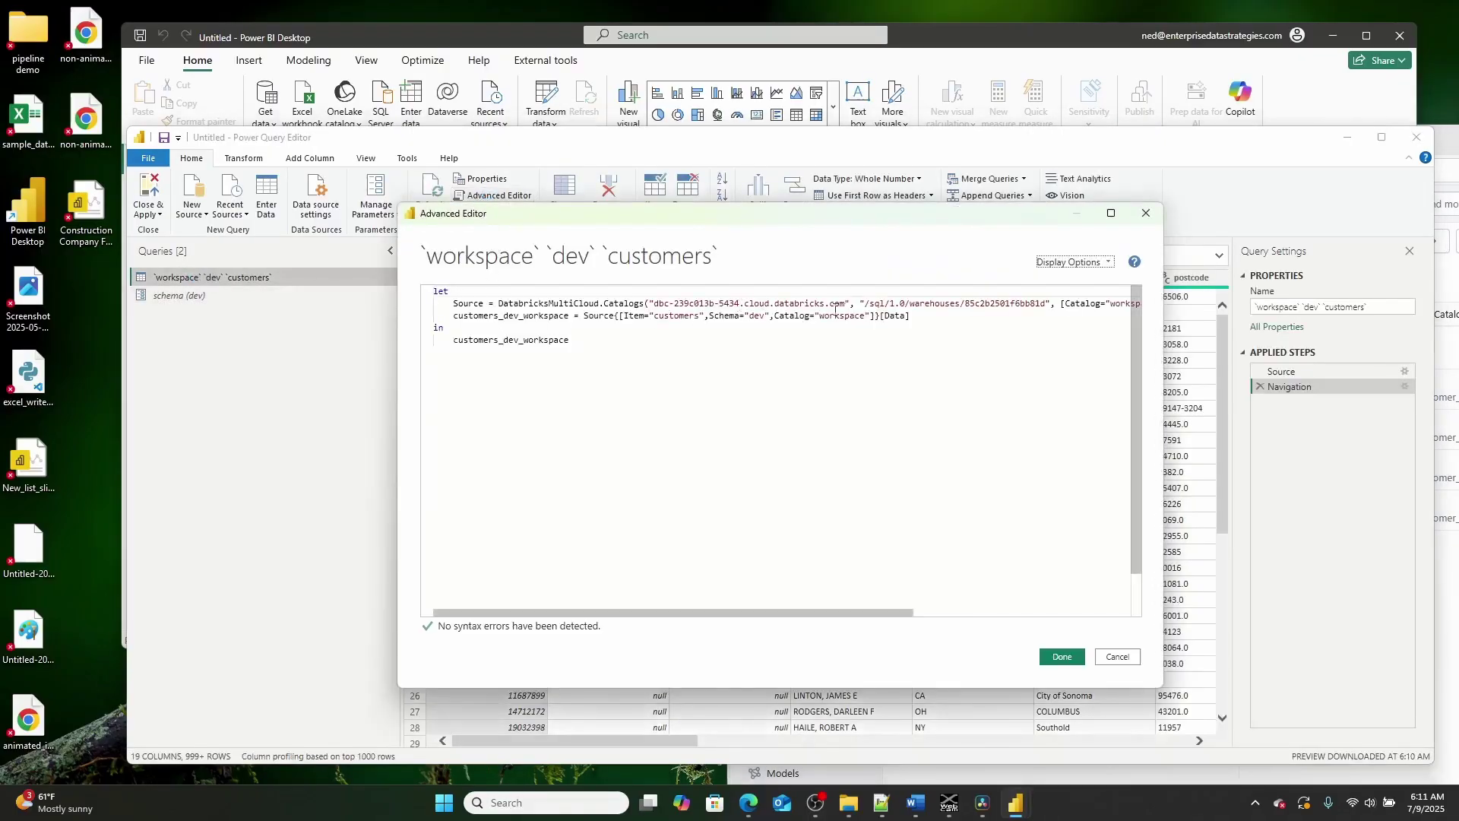
pyautogui.click(946, 375)
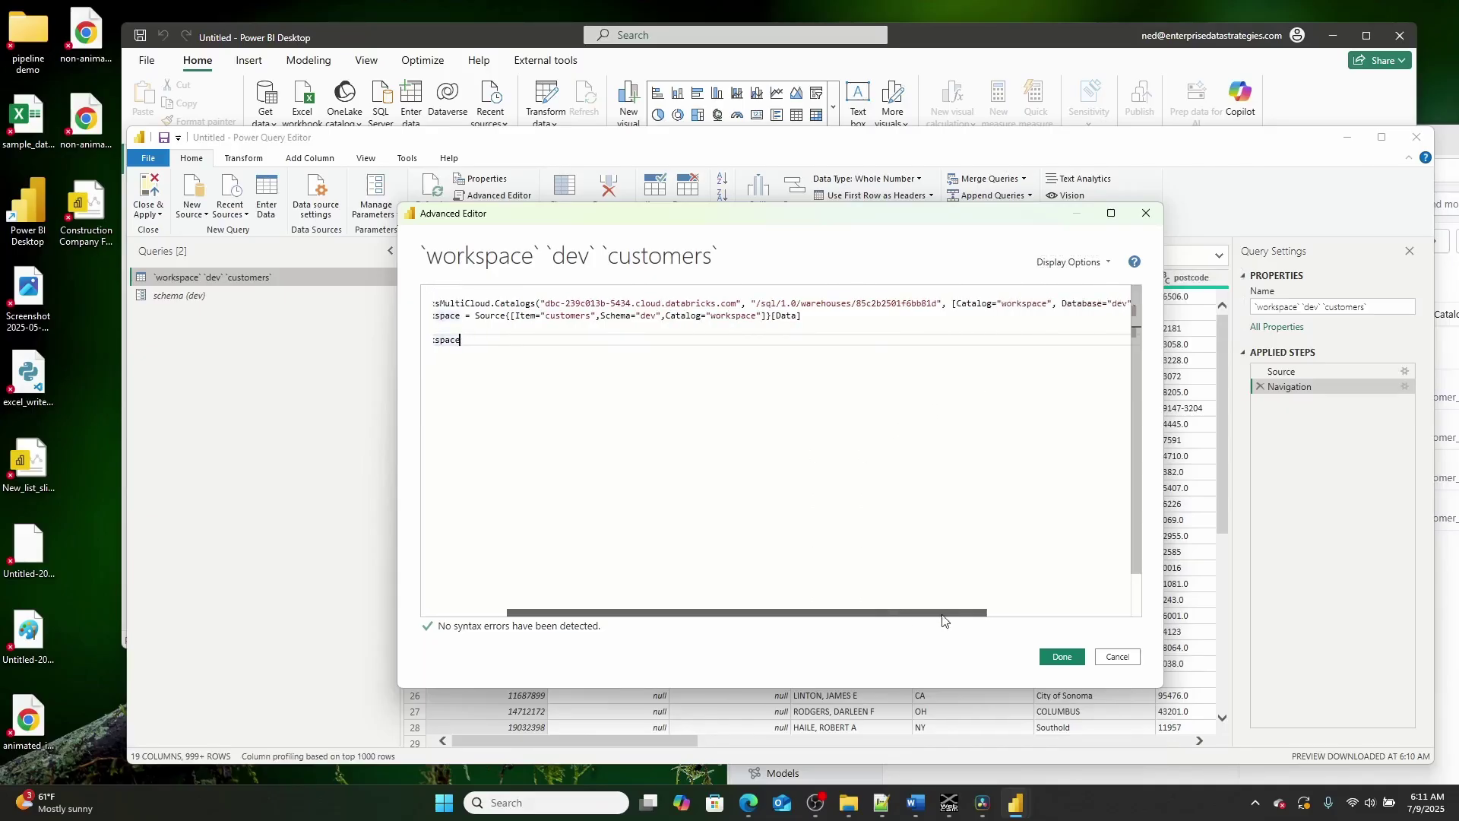
pyautogui.moveTo(942, 613); pyautogui.dragTo(1062, 613)
pyautogui.moveTo(958, 303); pyautogui.dragTo(945, 304)
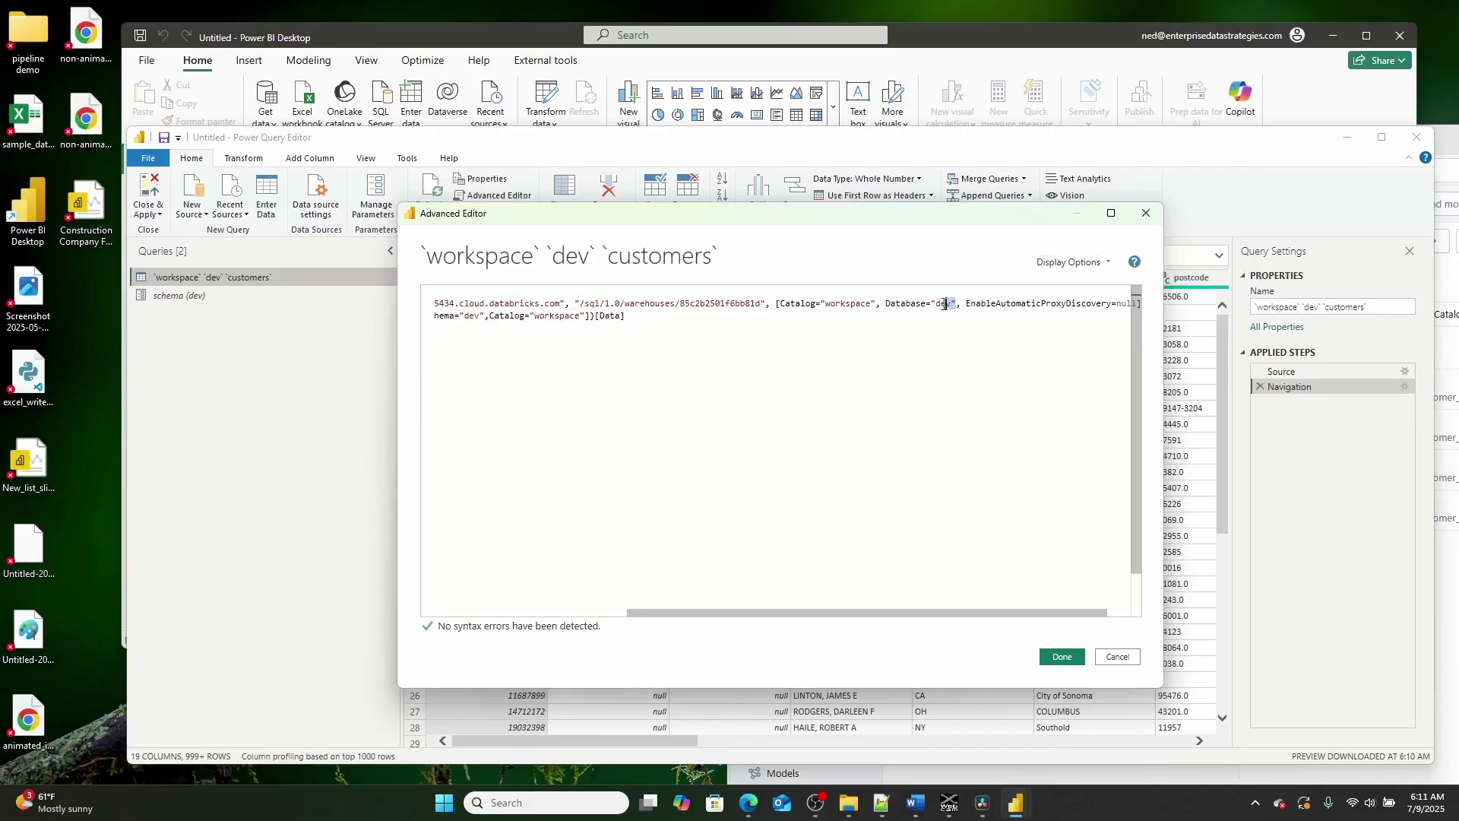
pyautogui.press('BackSpace')
pyautogui.write('s')
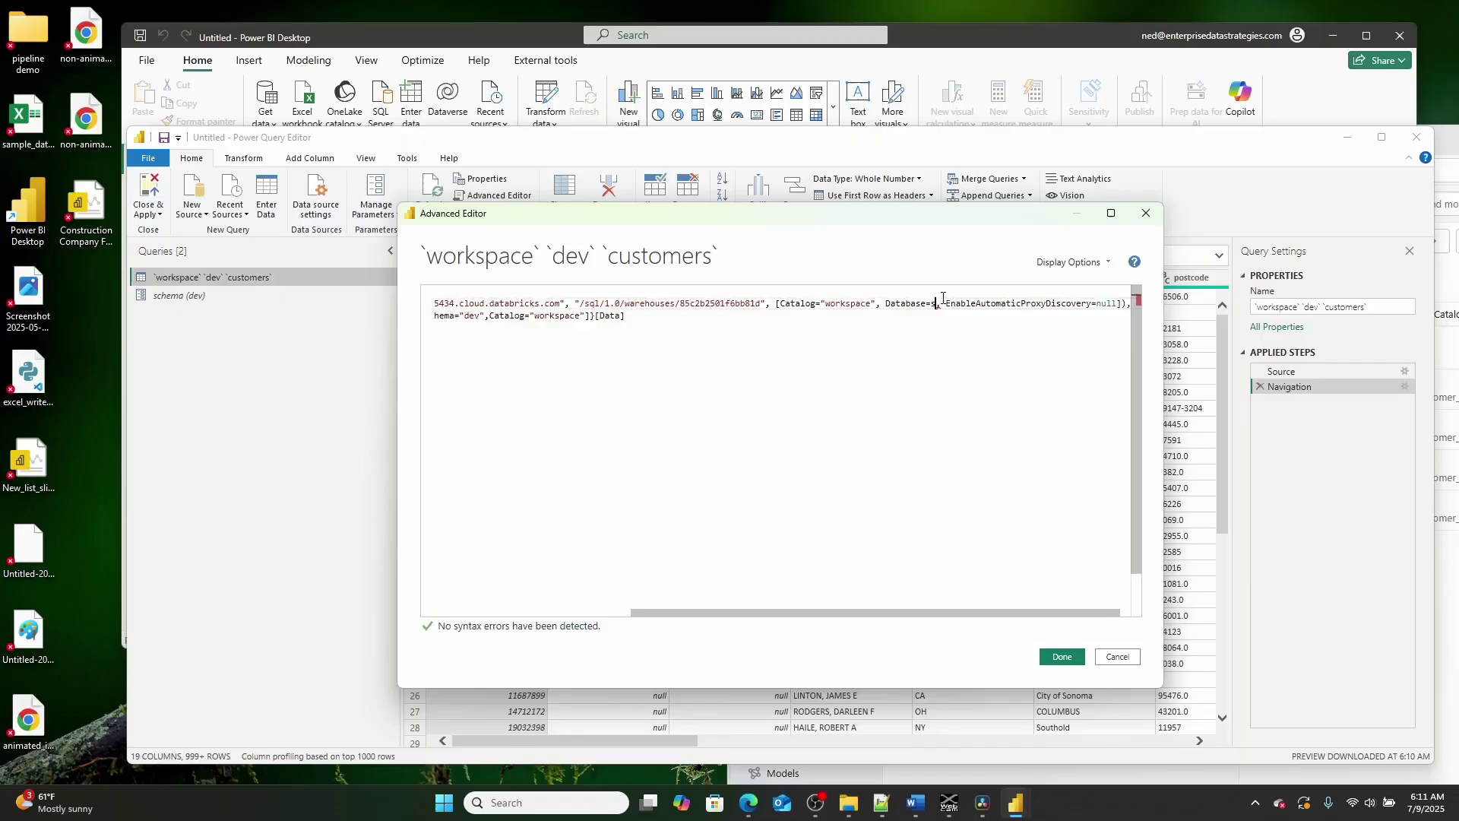
pyautogui.write('chema')
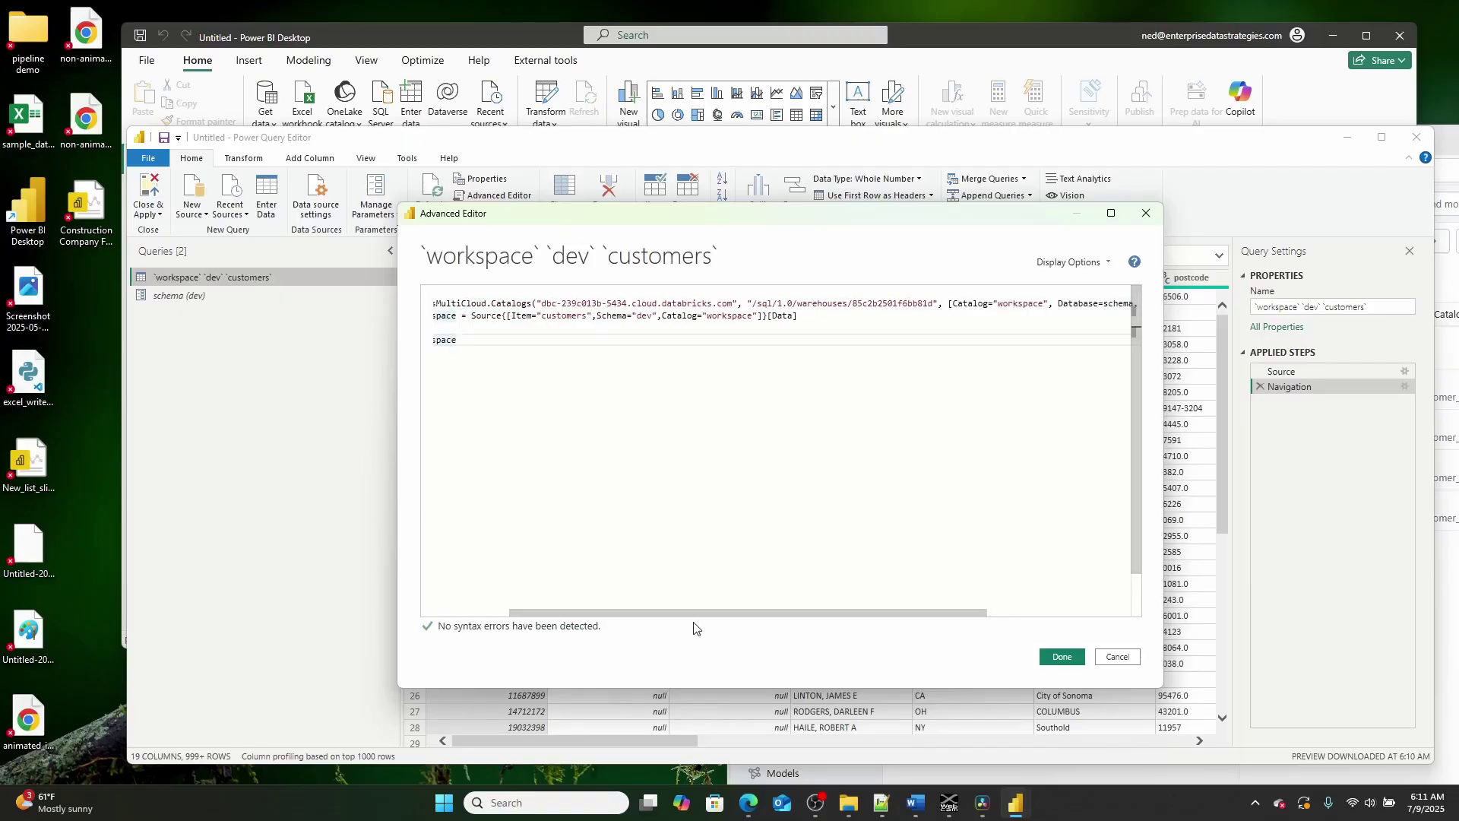
pyautogui.moveTo(694, 613); pyautogui.dragTo(628, 612)
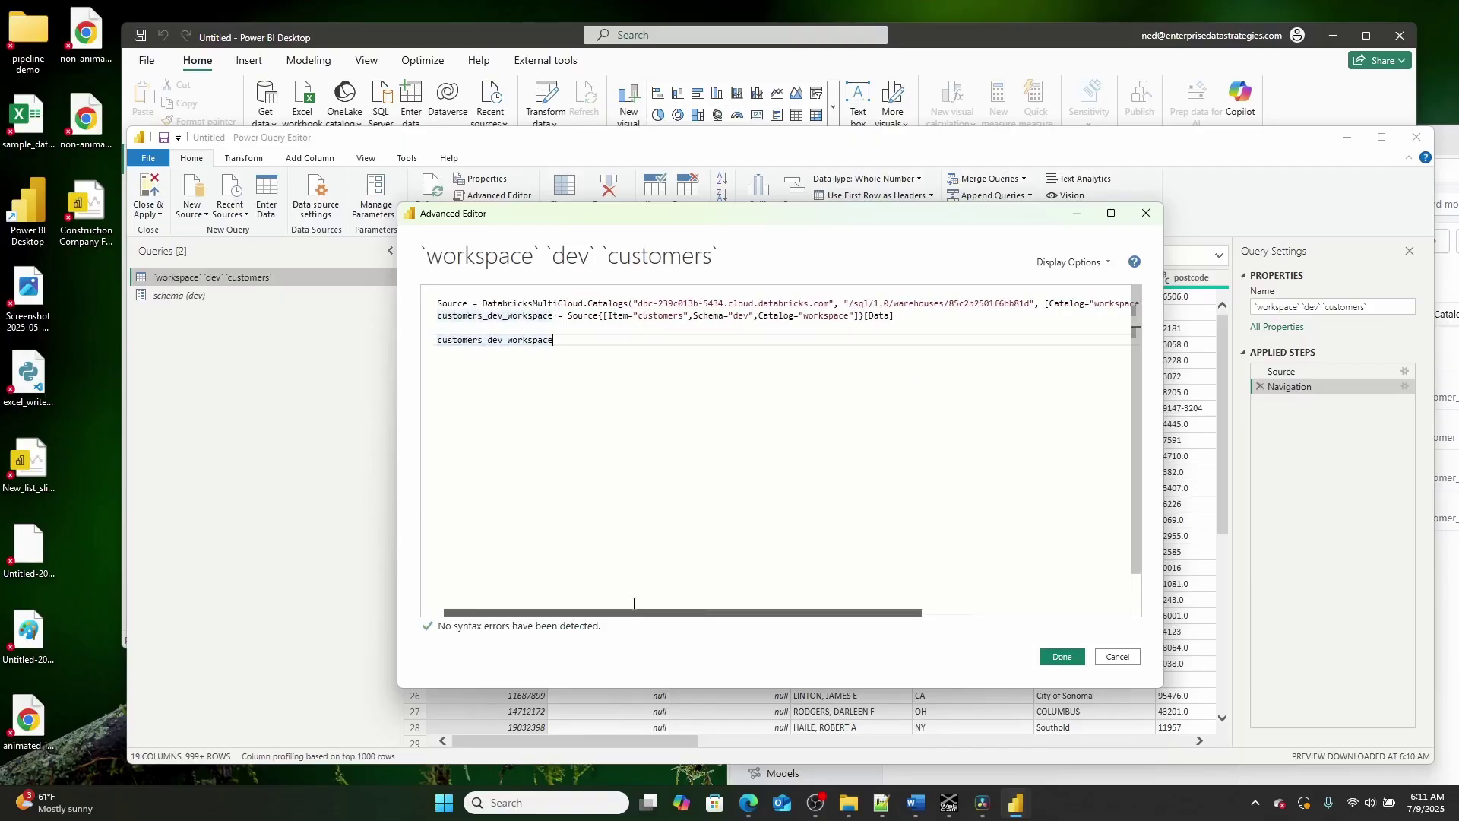
pyautogui.click(753, 315)
pyautogui.write('s')
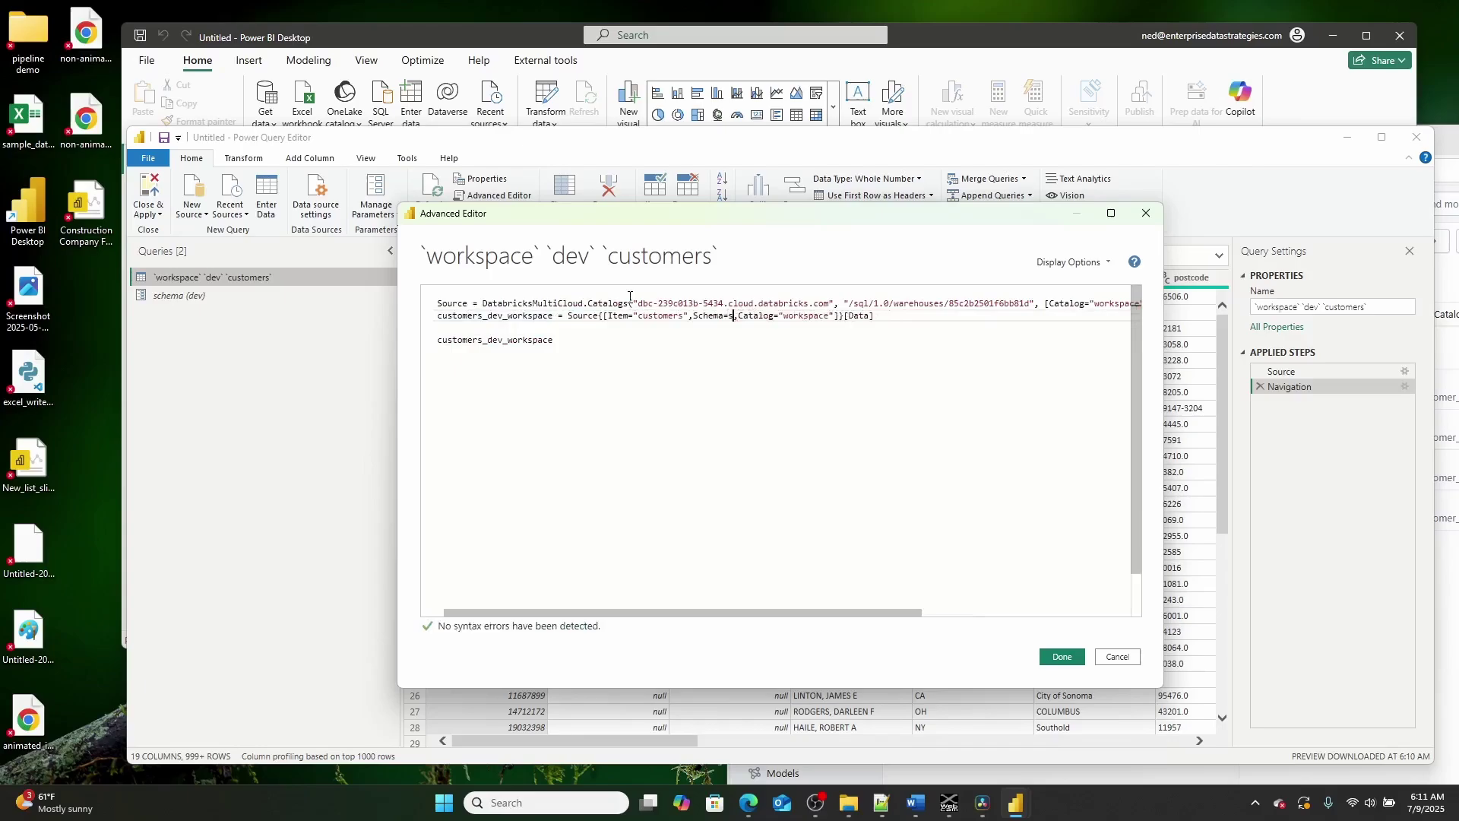
pyautogui.write('chema')
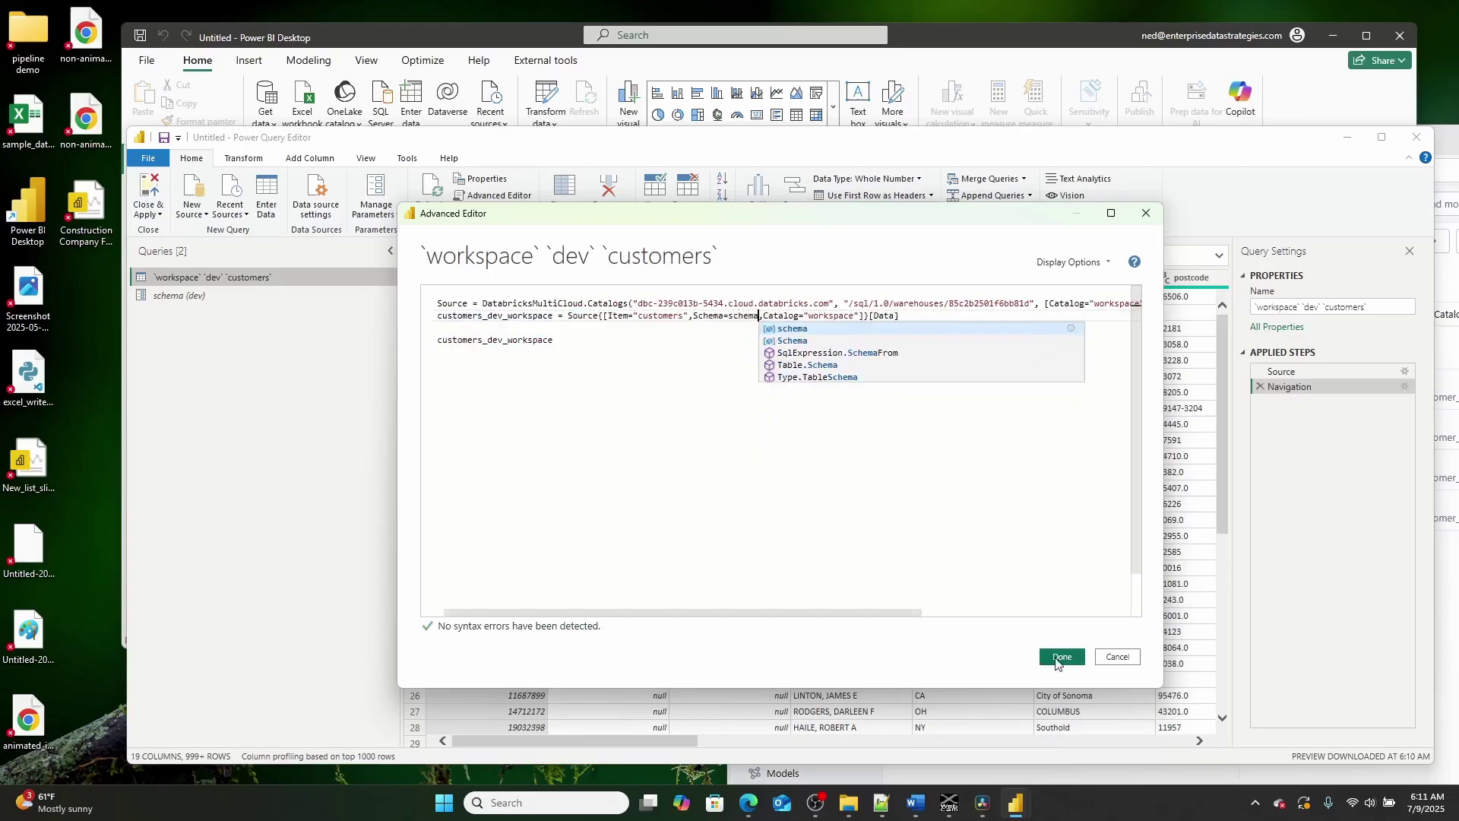
# - Save the edited M code and rename the query to customers
pyautogui.click(1061, 657)
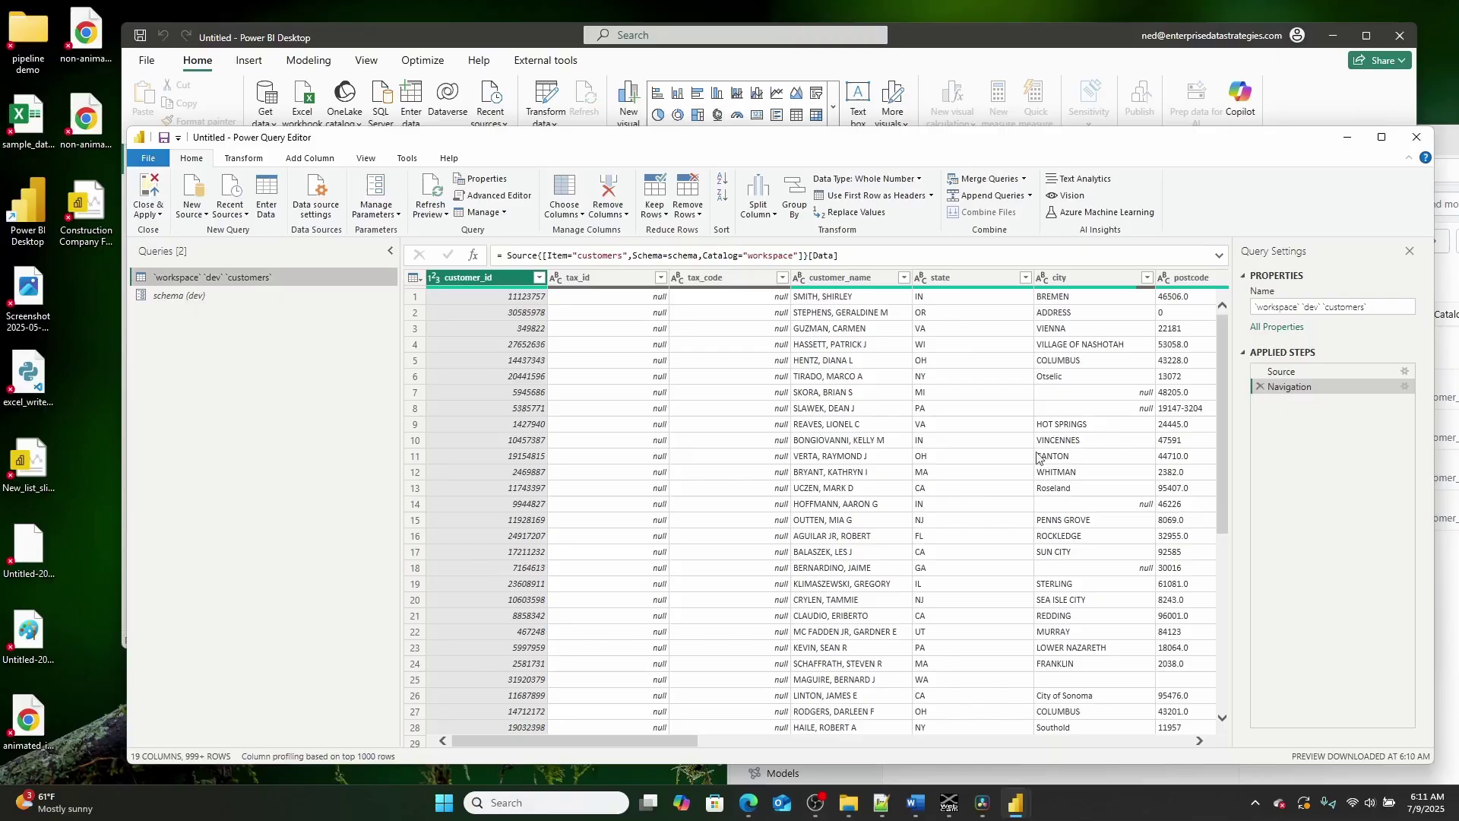
pyautogui.doubleClick(221, 280)
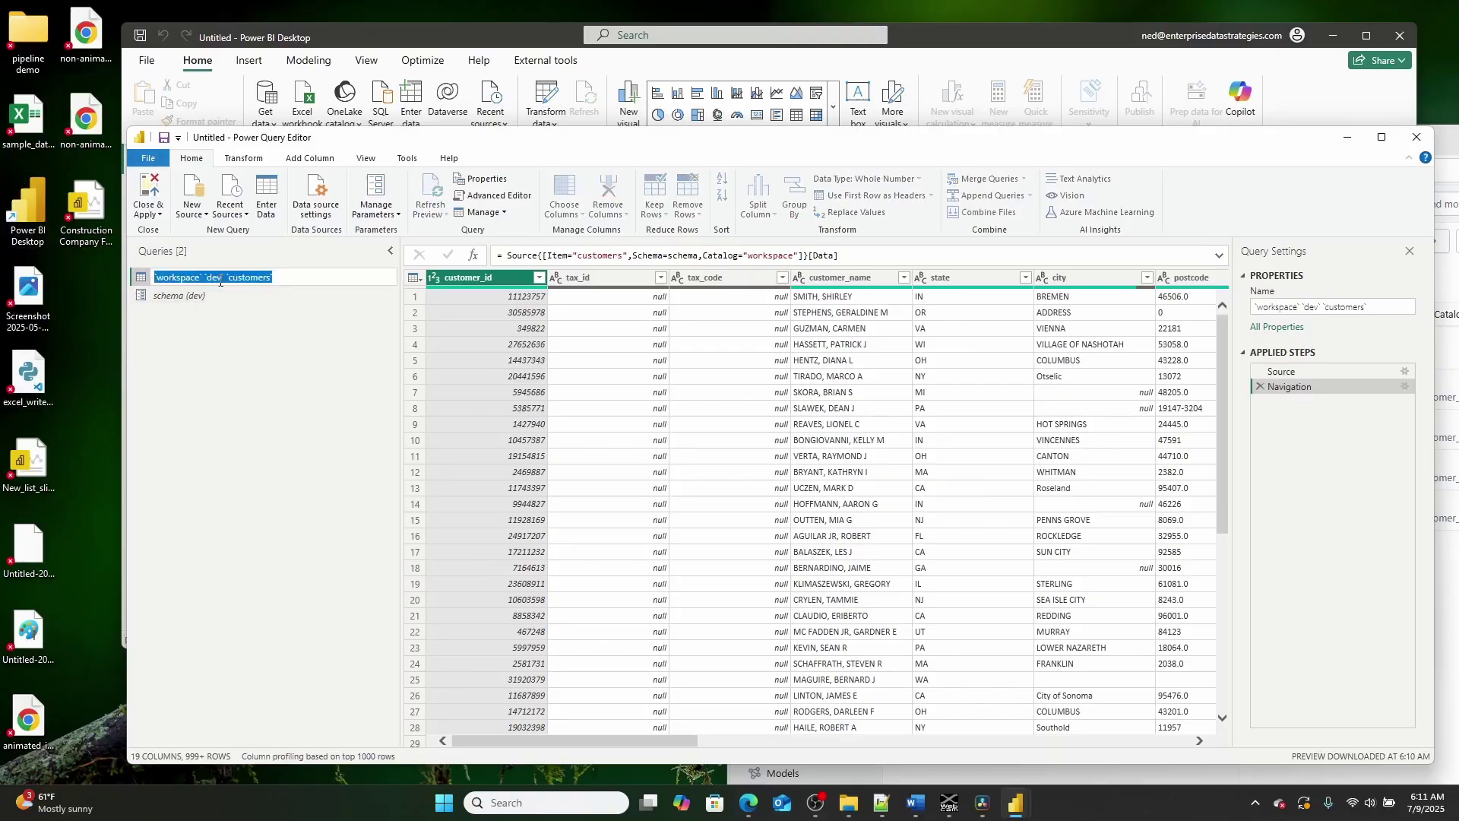
pyautogui.write('customers')
# - Close Power Query Editor and apply the changes to the report
pyautogui.click(161, 216)
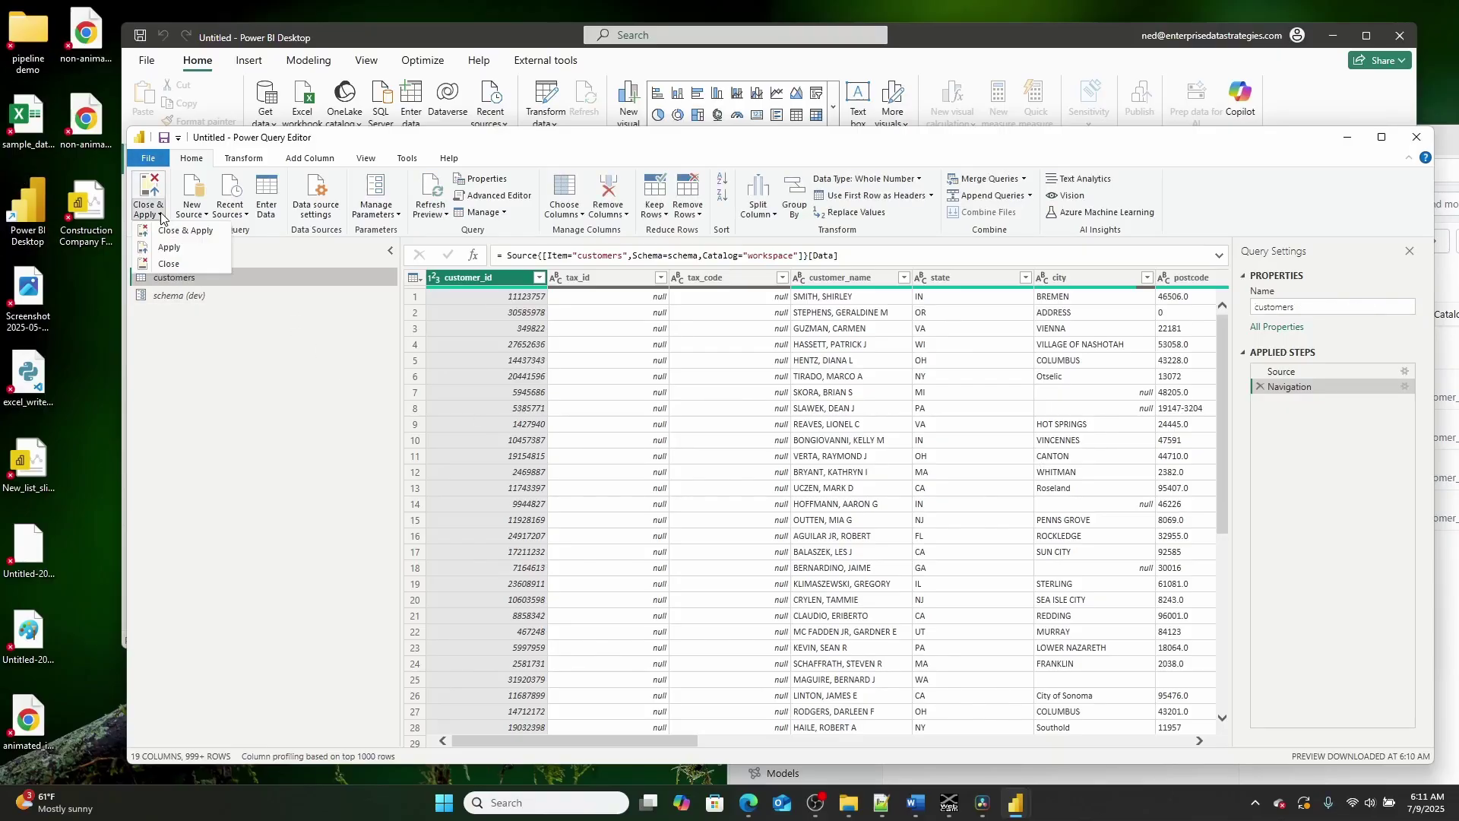
pyautogui.click(180, 303)
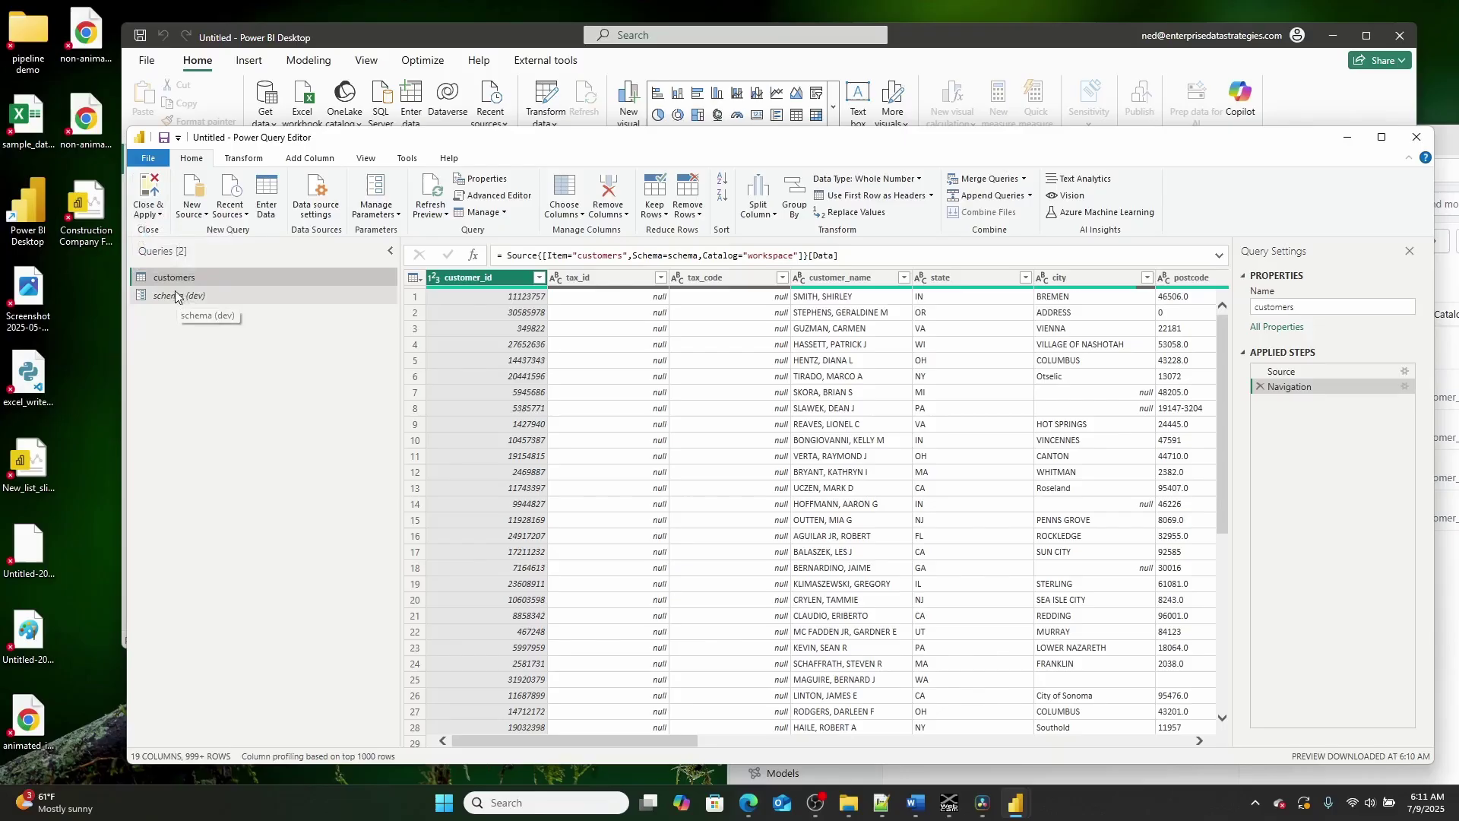
pyautogui.click(161, 216)
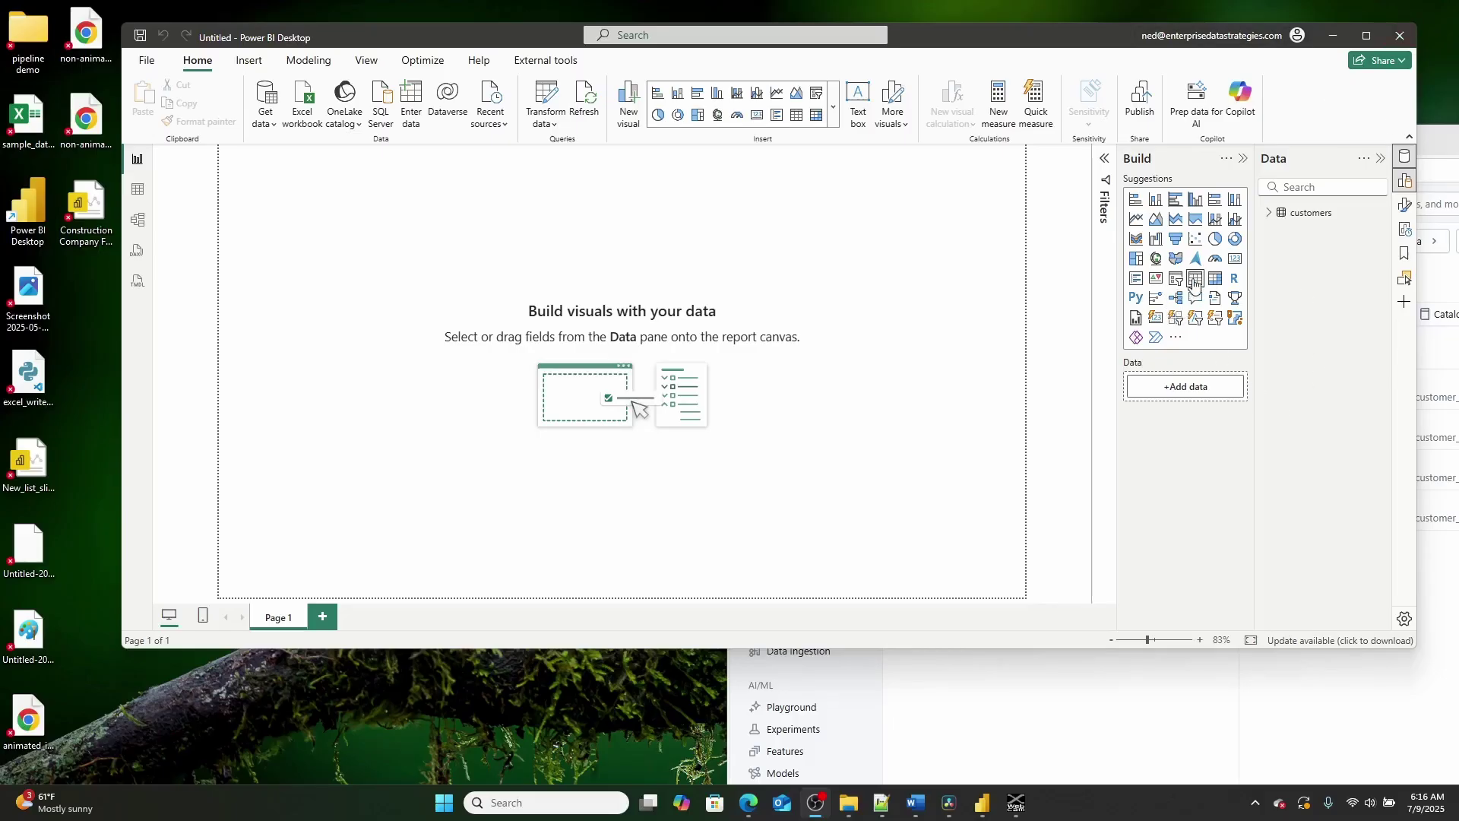
# - Add a table visual to the canvas showing the customers city field
pyautogui.click(1194, 285)
pyautogui.moveTo(185, 211); pyautogui.dragTo(460, 312)
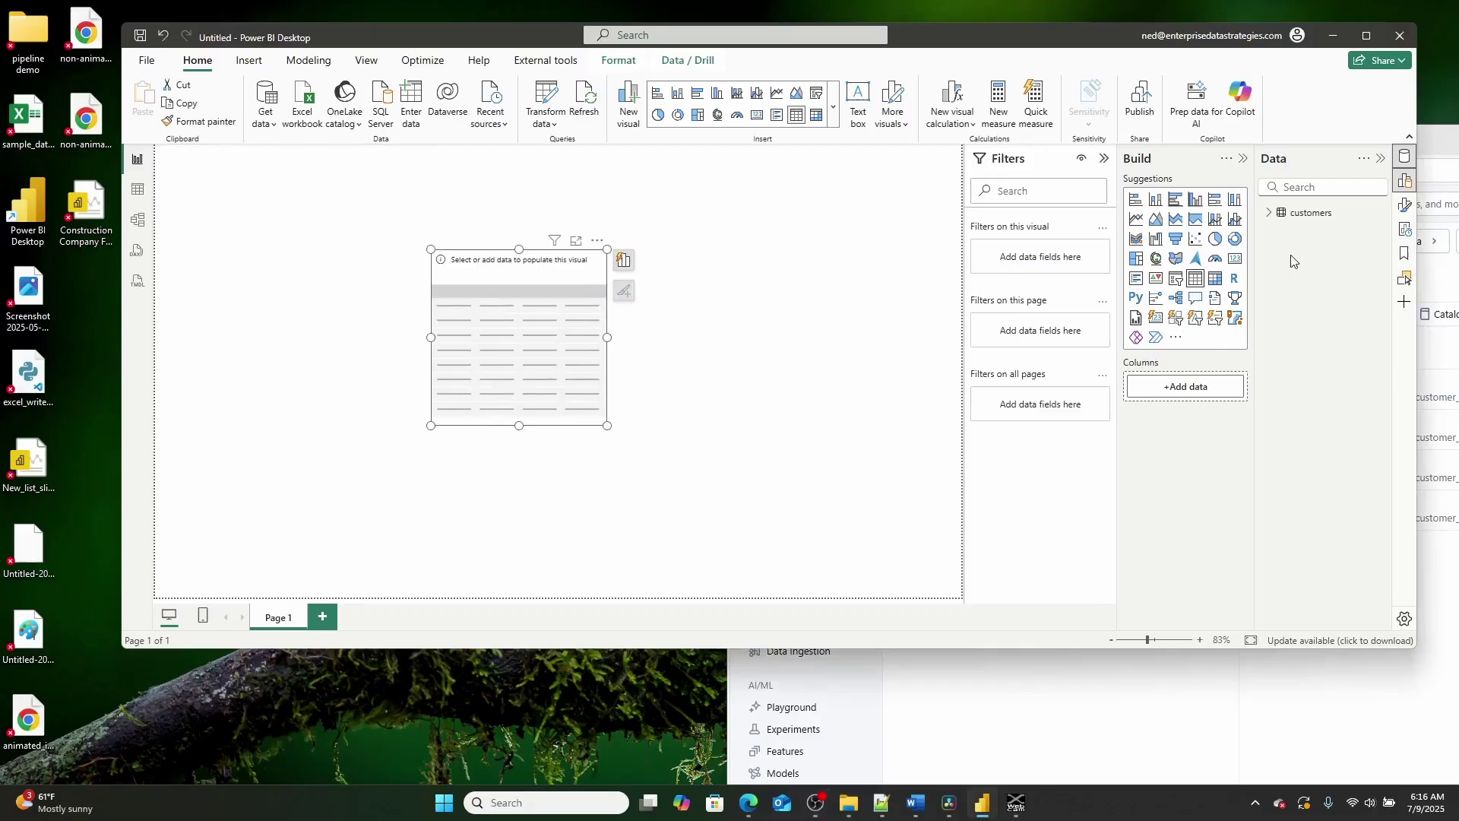
pyautogui.click(1268, 215)
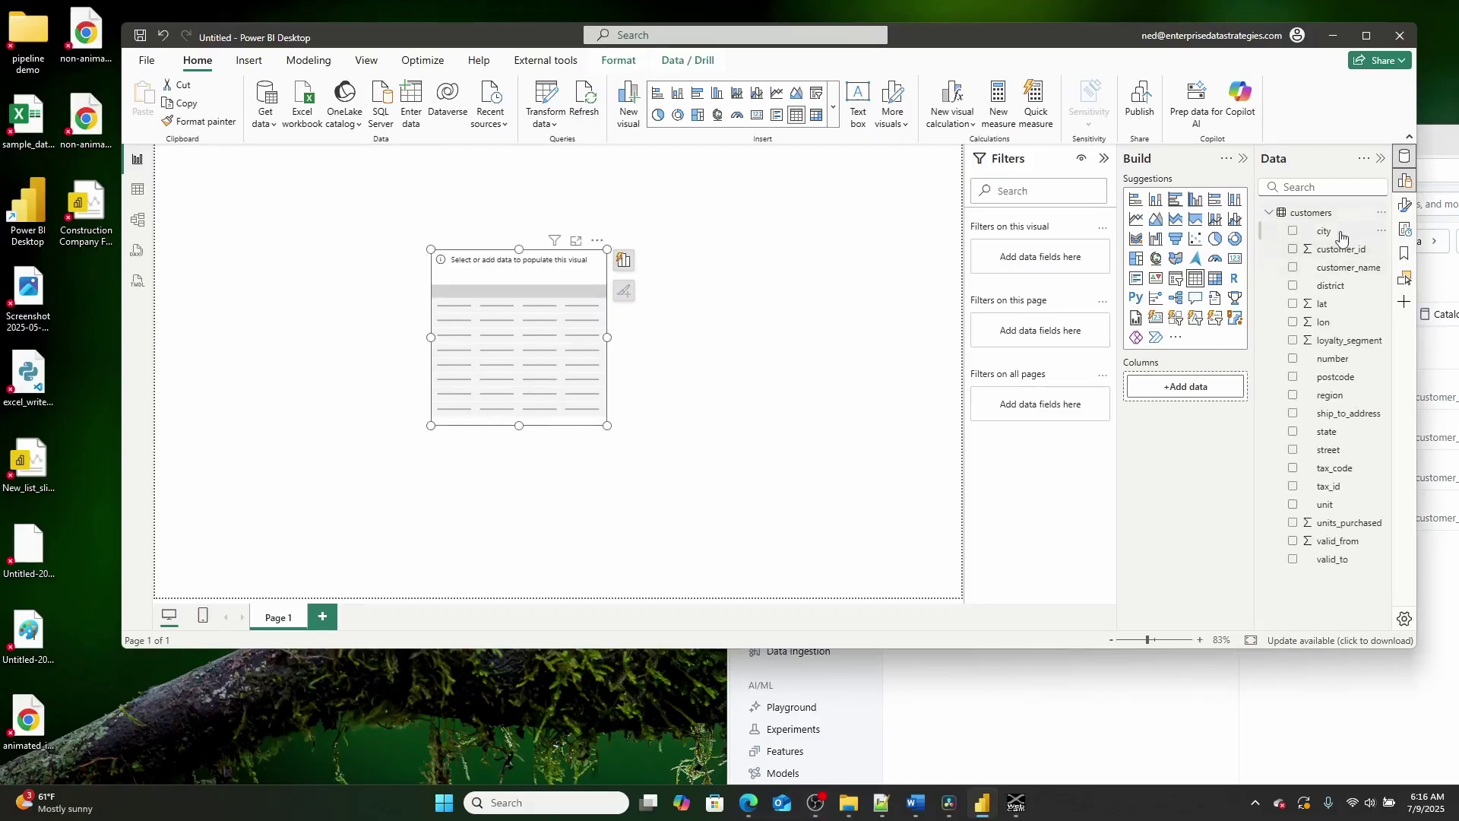
pyautogui.moveTo(566, 334); pyautogui.dragTo(567, 336)
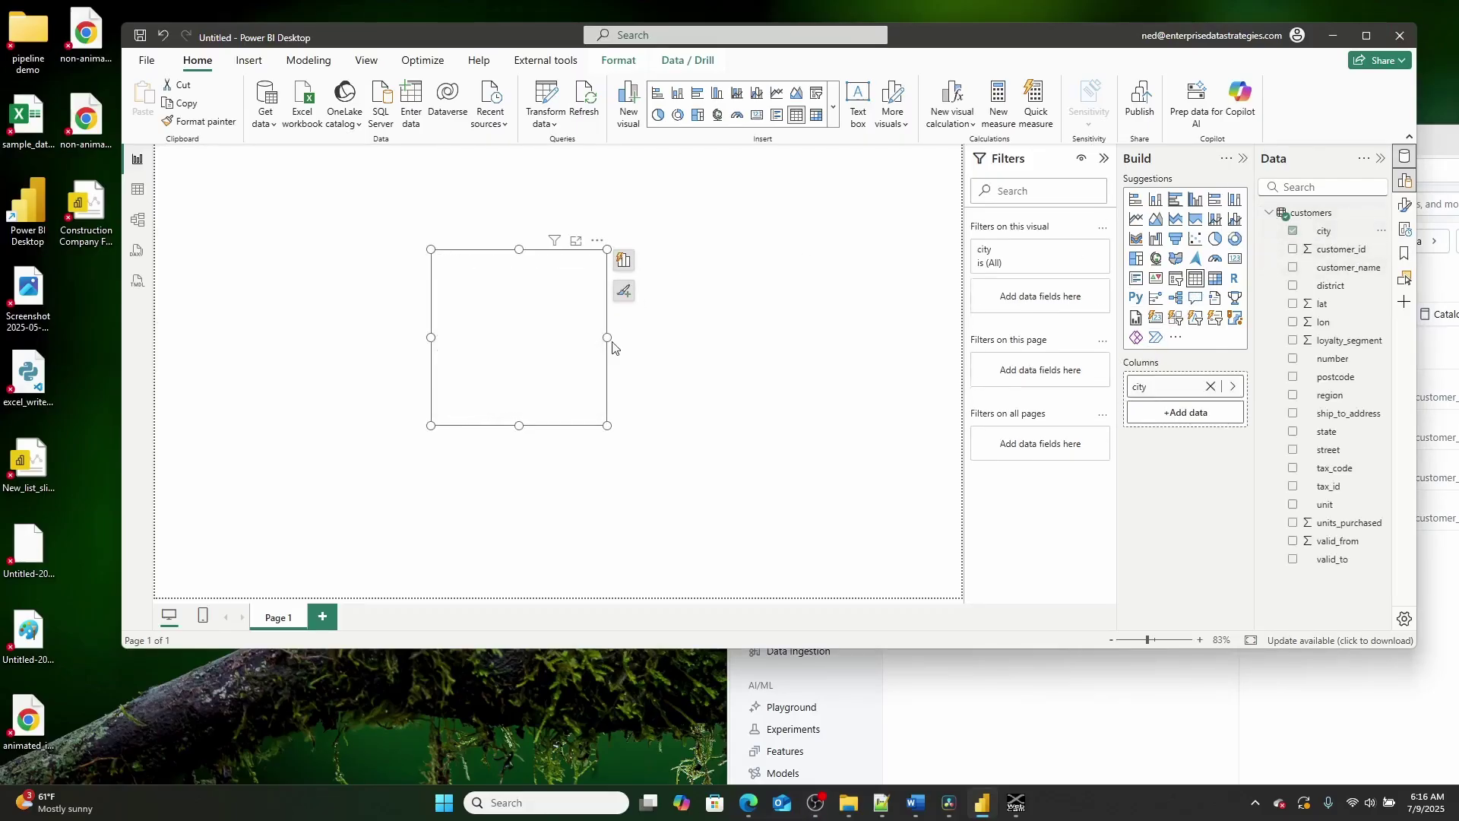
# - Save the report as demo to start publishing it
pyautogui.click(1141, 103)
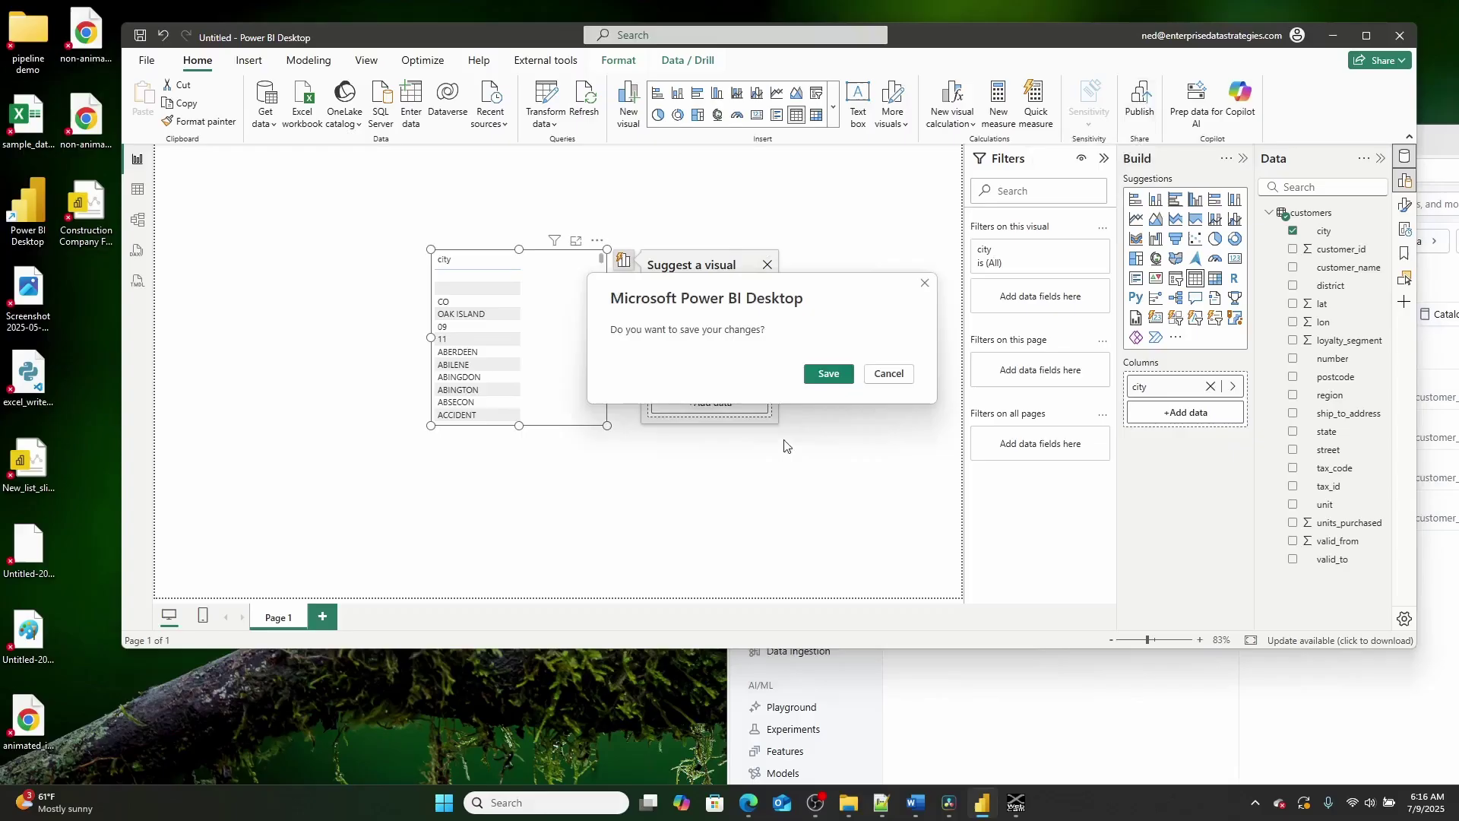
pyautogui.click(831, 374)
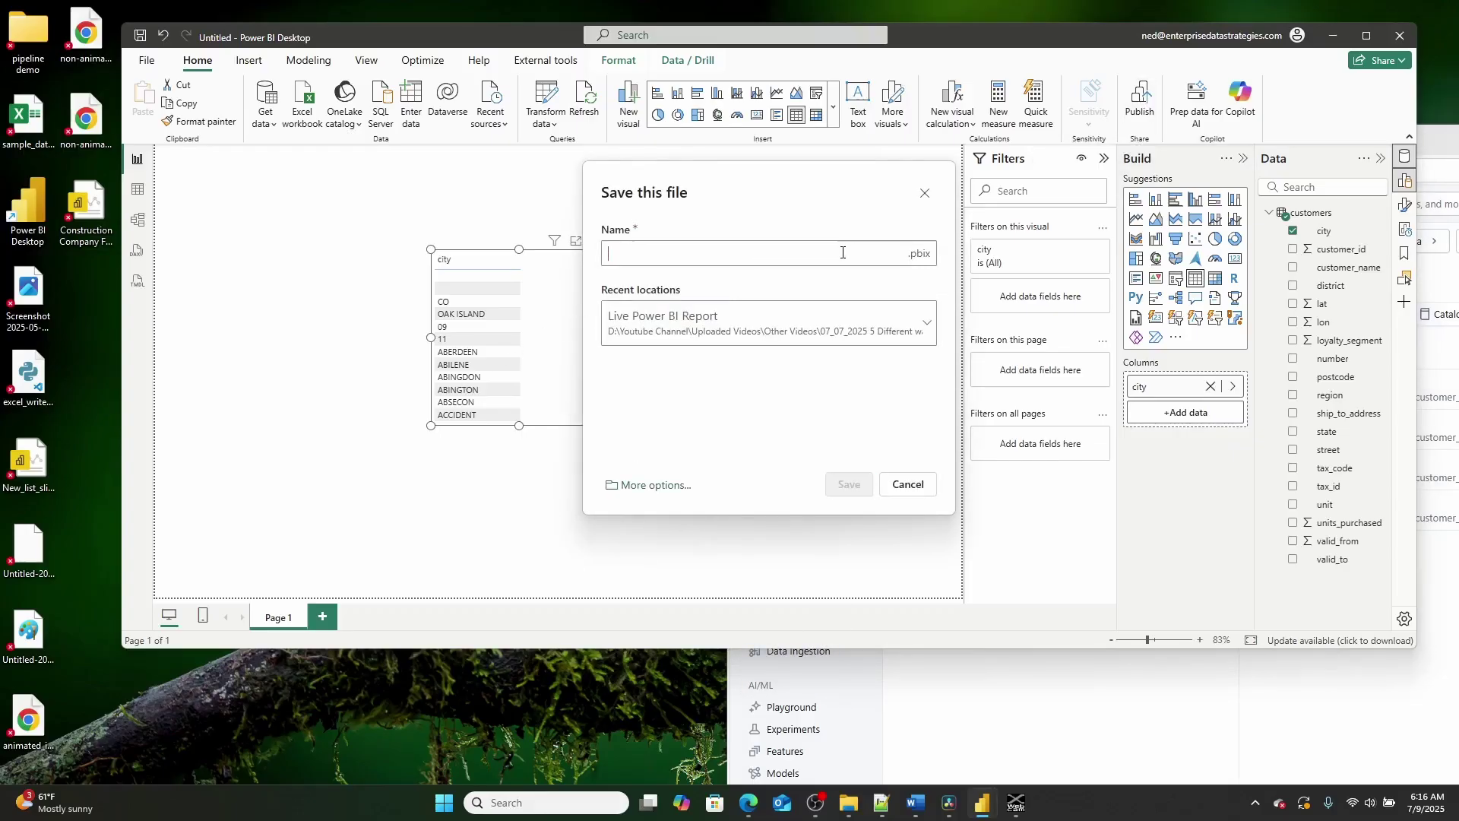
pyautogui.press('Return')
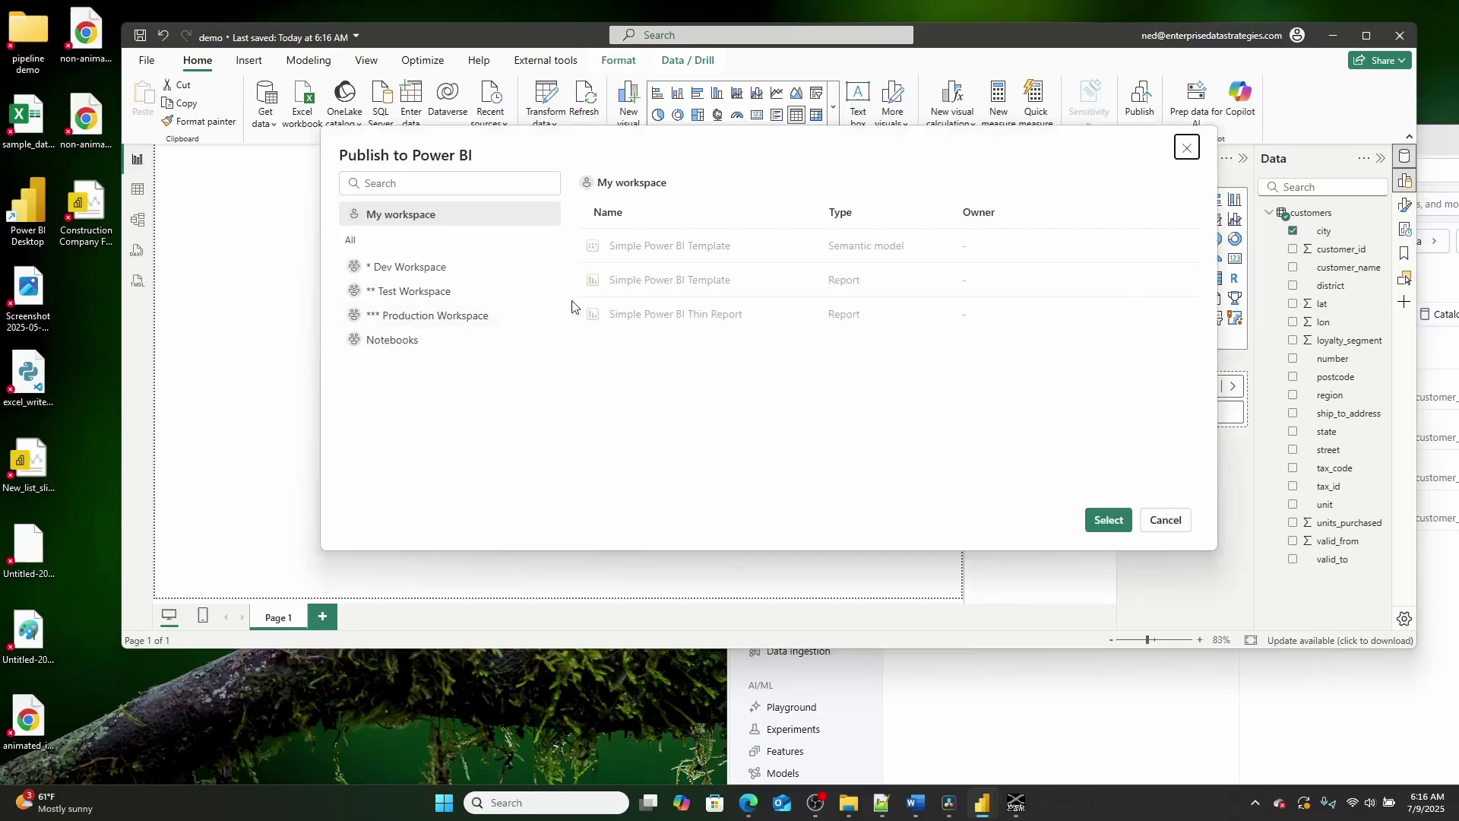
# - Publish the demo report to the Dev Workspace
pyautogui.click(418, 267)
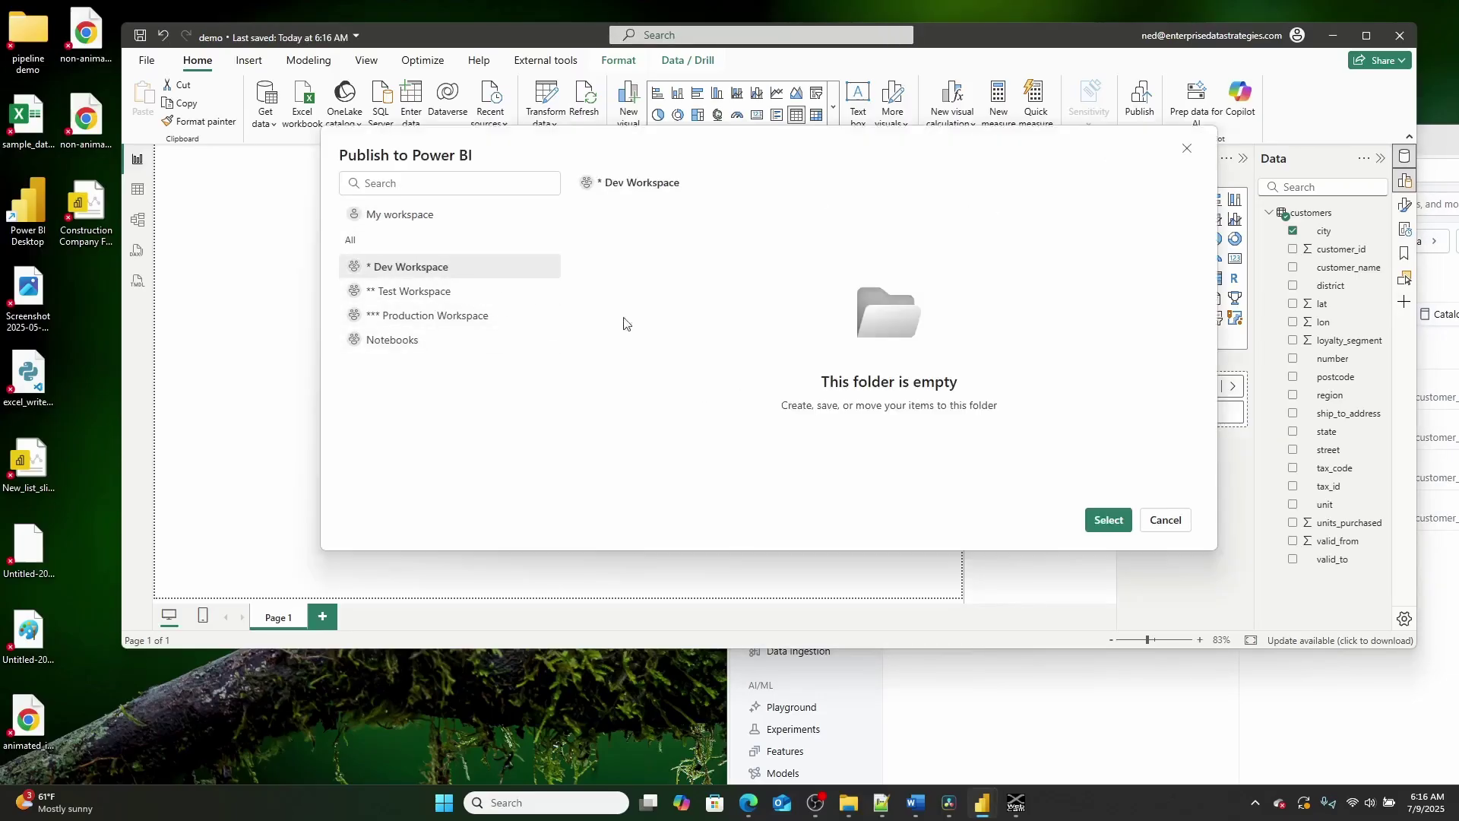
pyautogui.click(1108, 521)
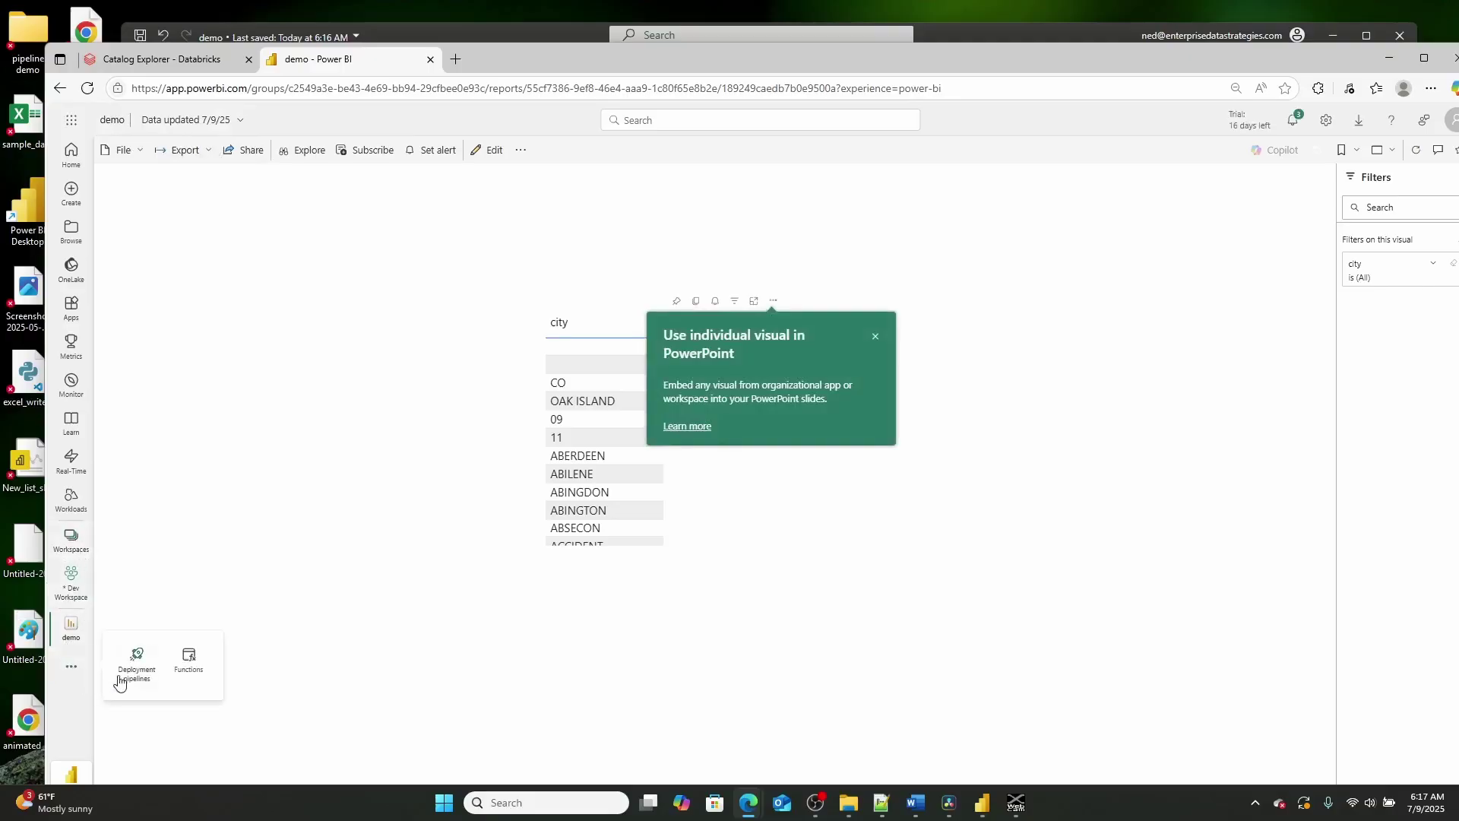
# - Open My Pipeline, dismiss the new-interface announcement, and return to the classic pipeline layout
pyautogui.click(138, 679)
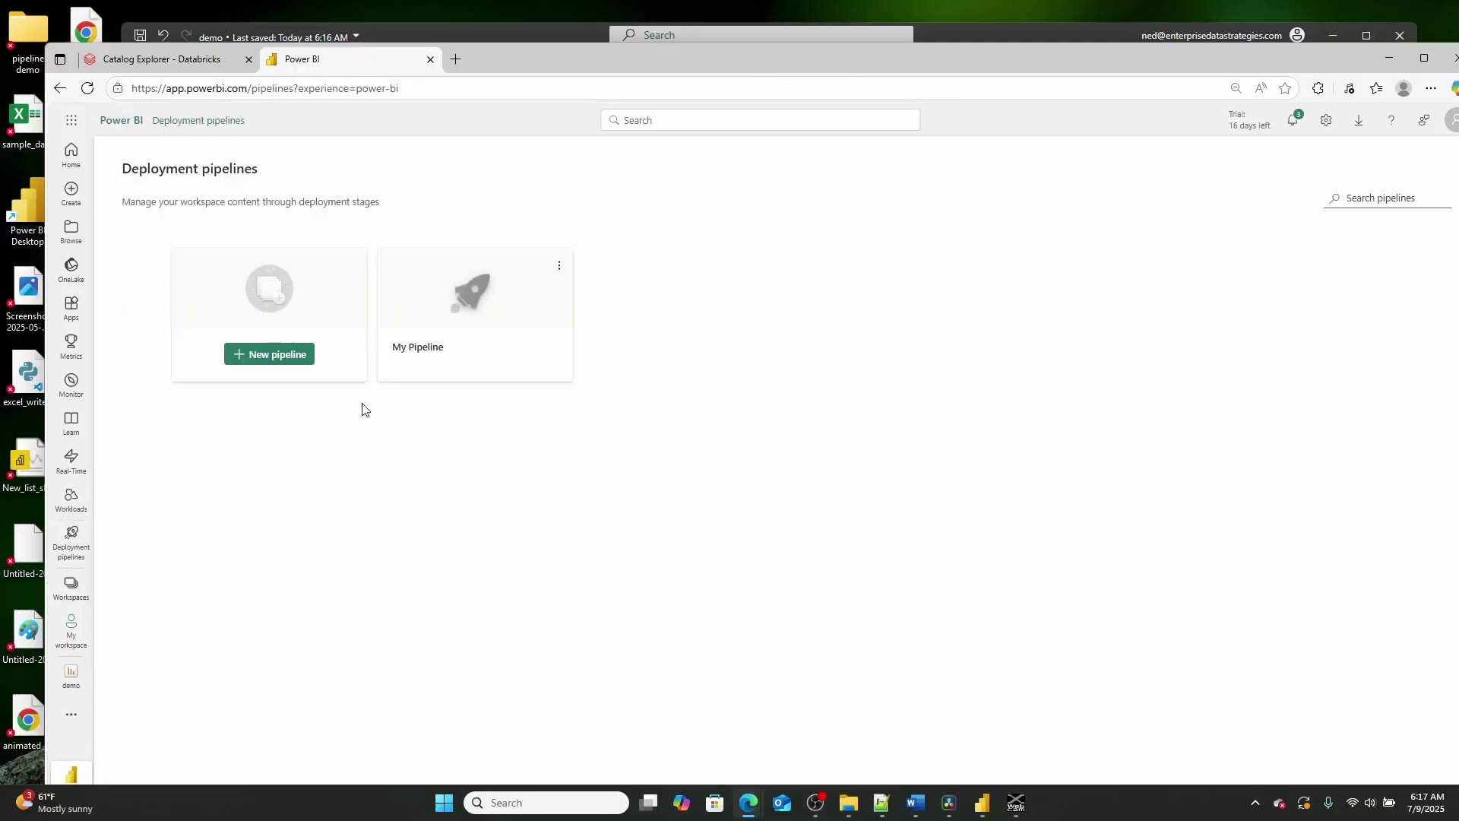
pyautogui.click(479, 337)
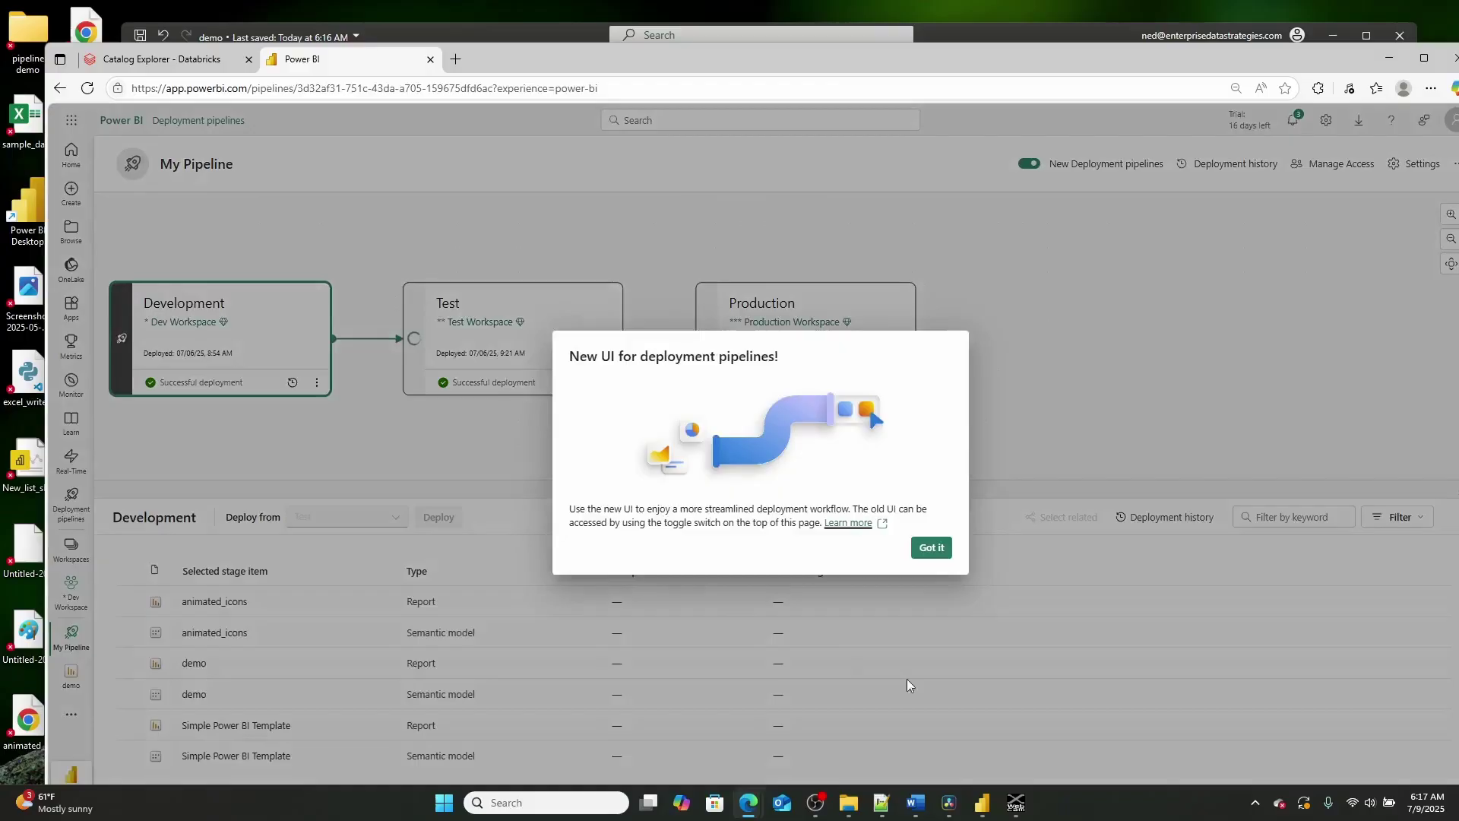
pyautogui.click(931, 547)
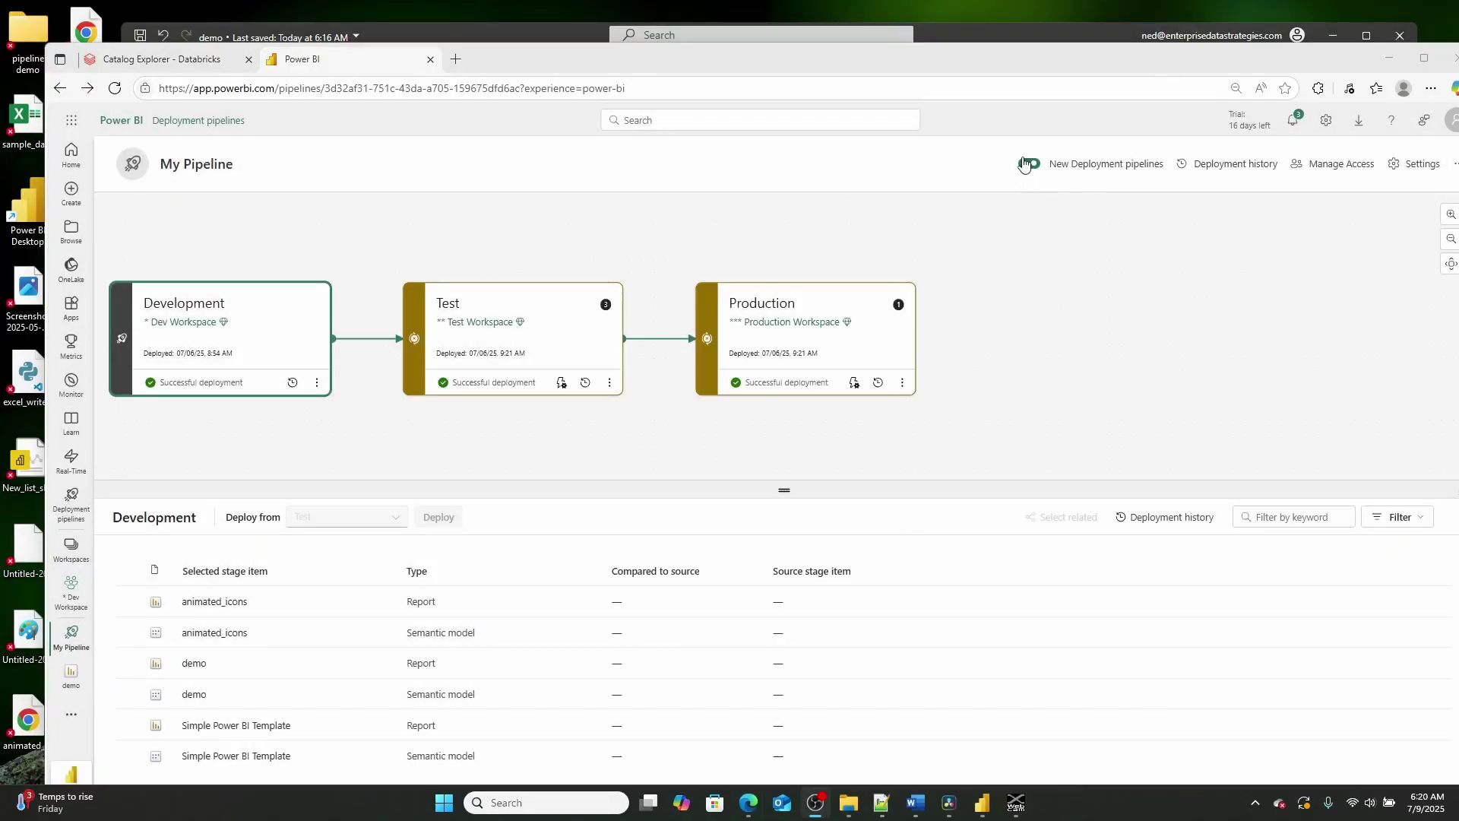
pyautogui.click(1030, 165)
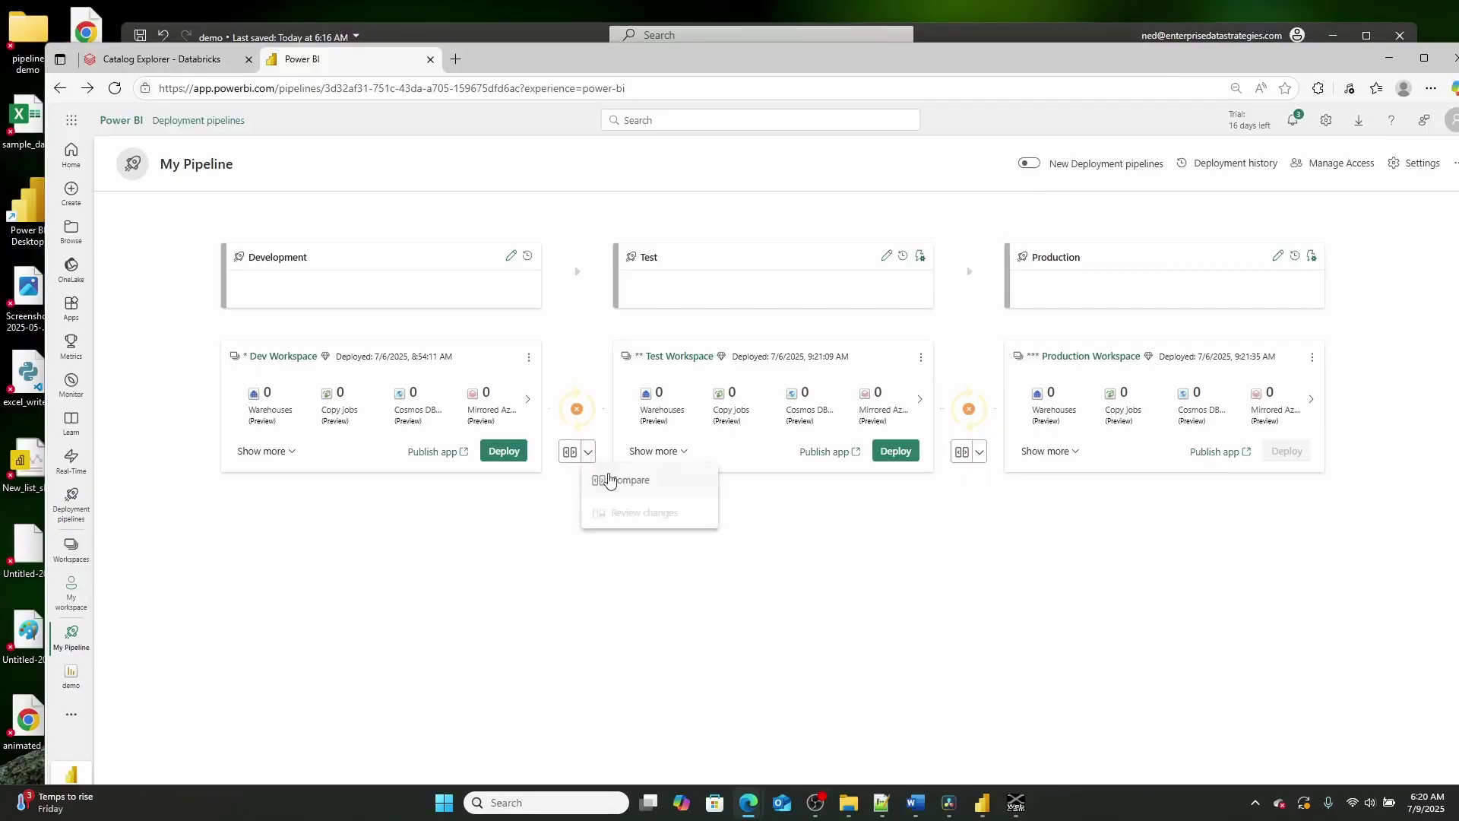
# - Compare the Dev and Test stages and select the demo report and demo semantic model
pyautogui.click(623, 480)
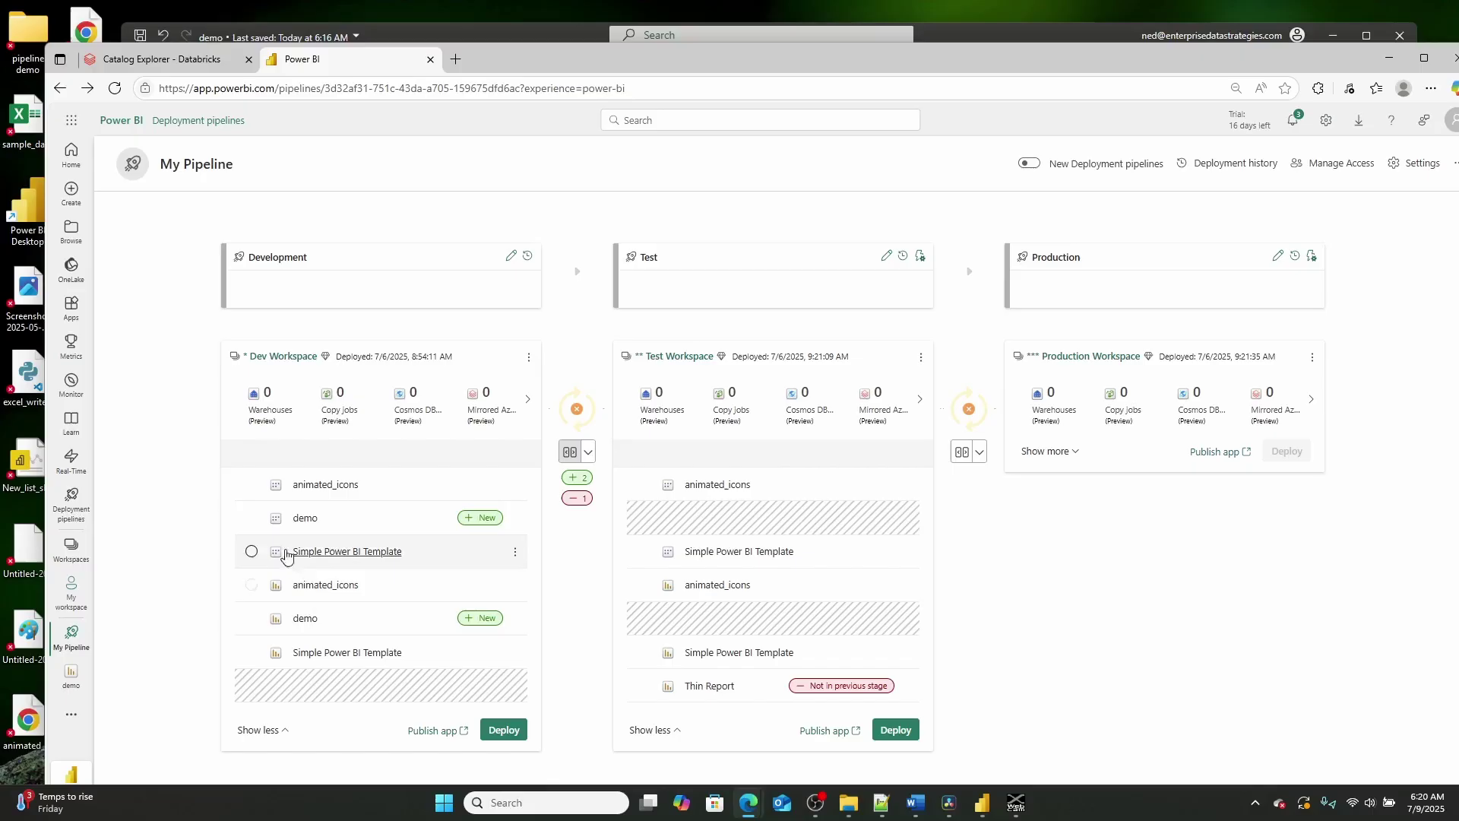
pyautogui.click(252, 519)
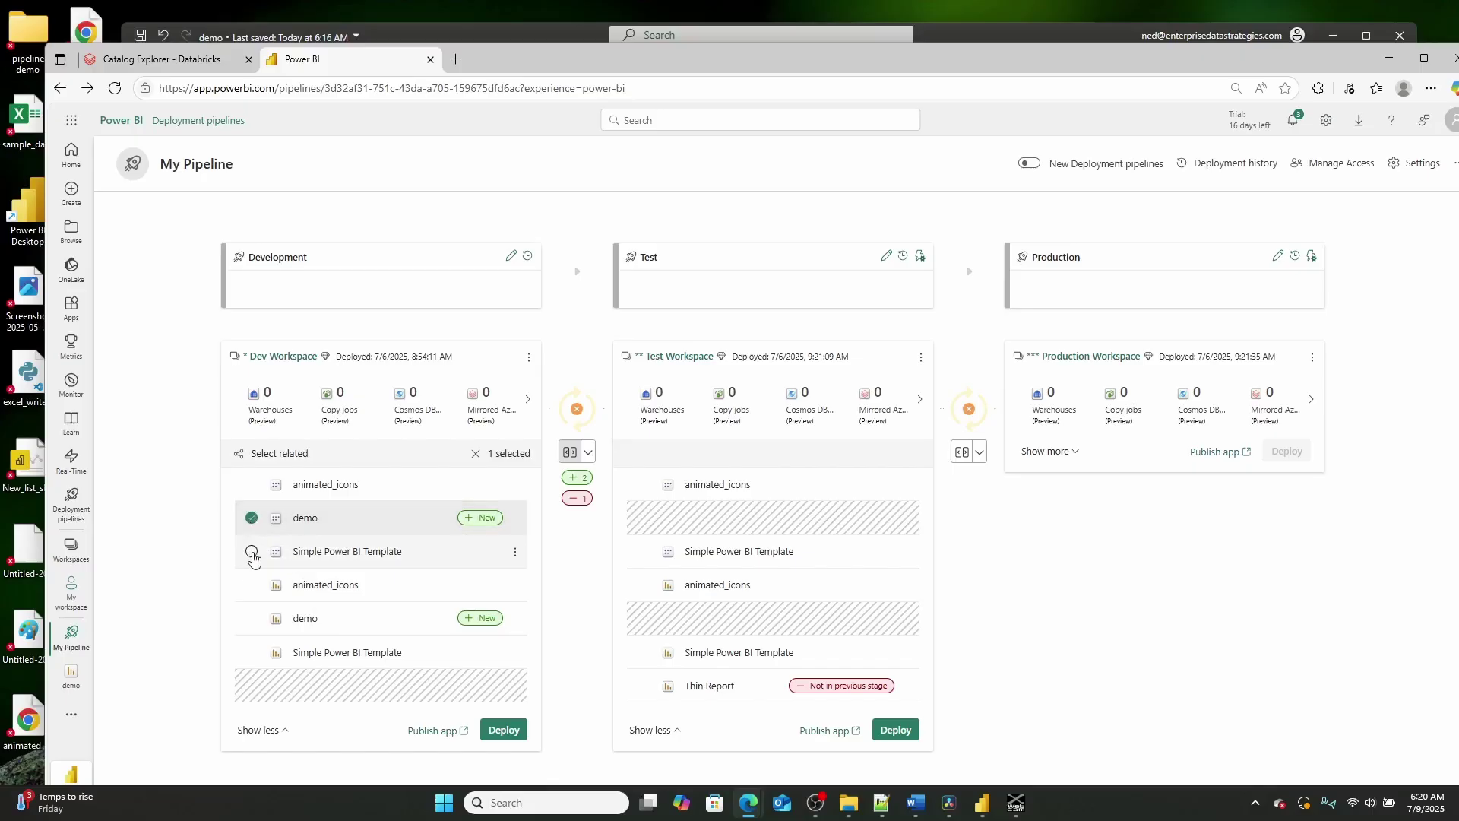
pyautogui.click(251, 618)
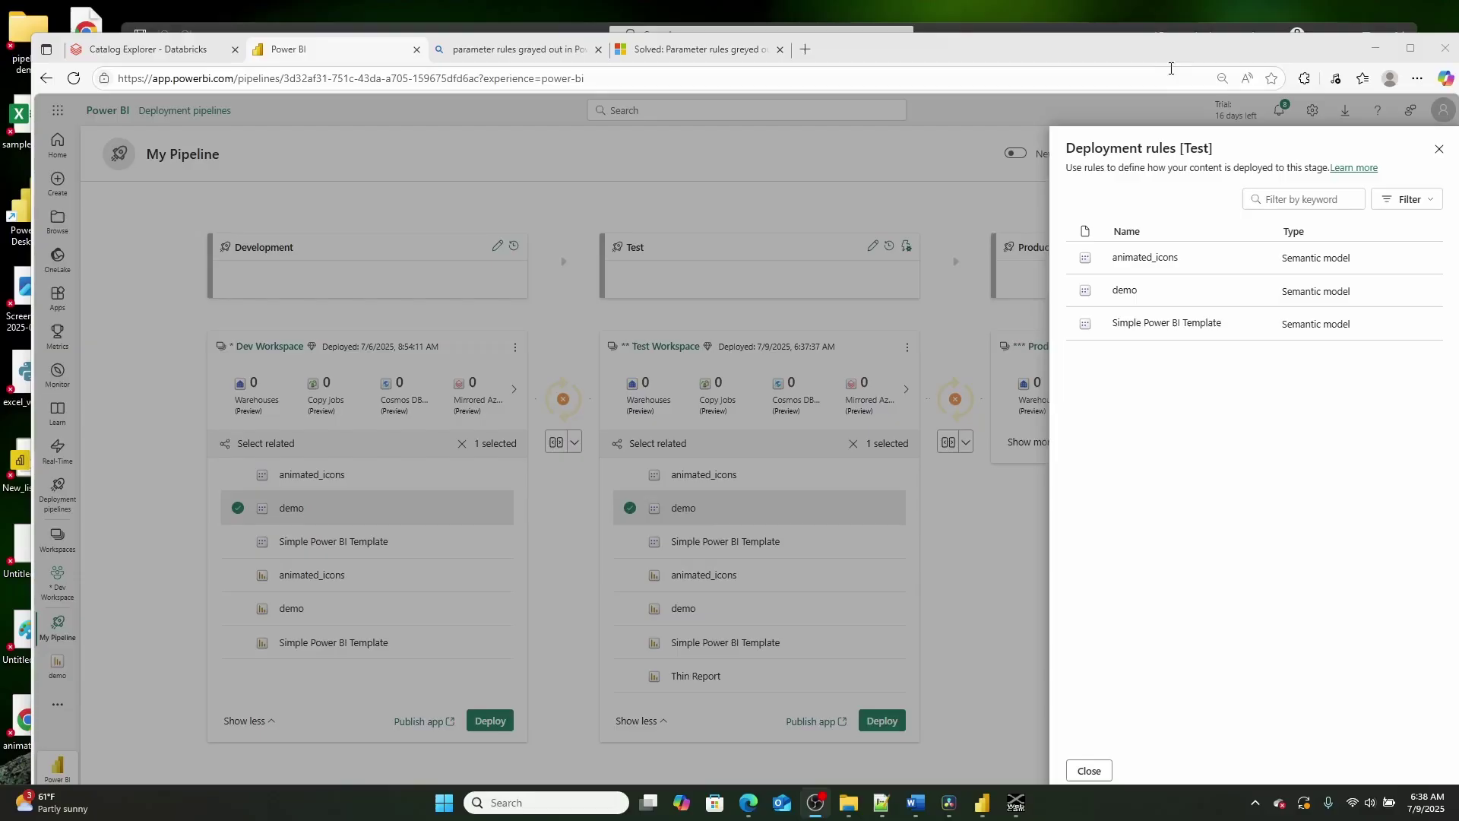
# - Open the Test stage's deployment rules for the demo semantic model's parameter rules
pyautogui.click(740, 171)
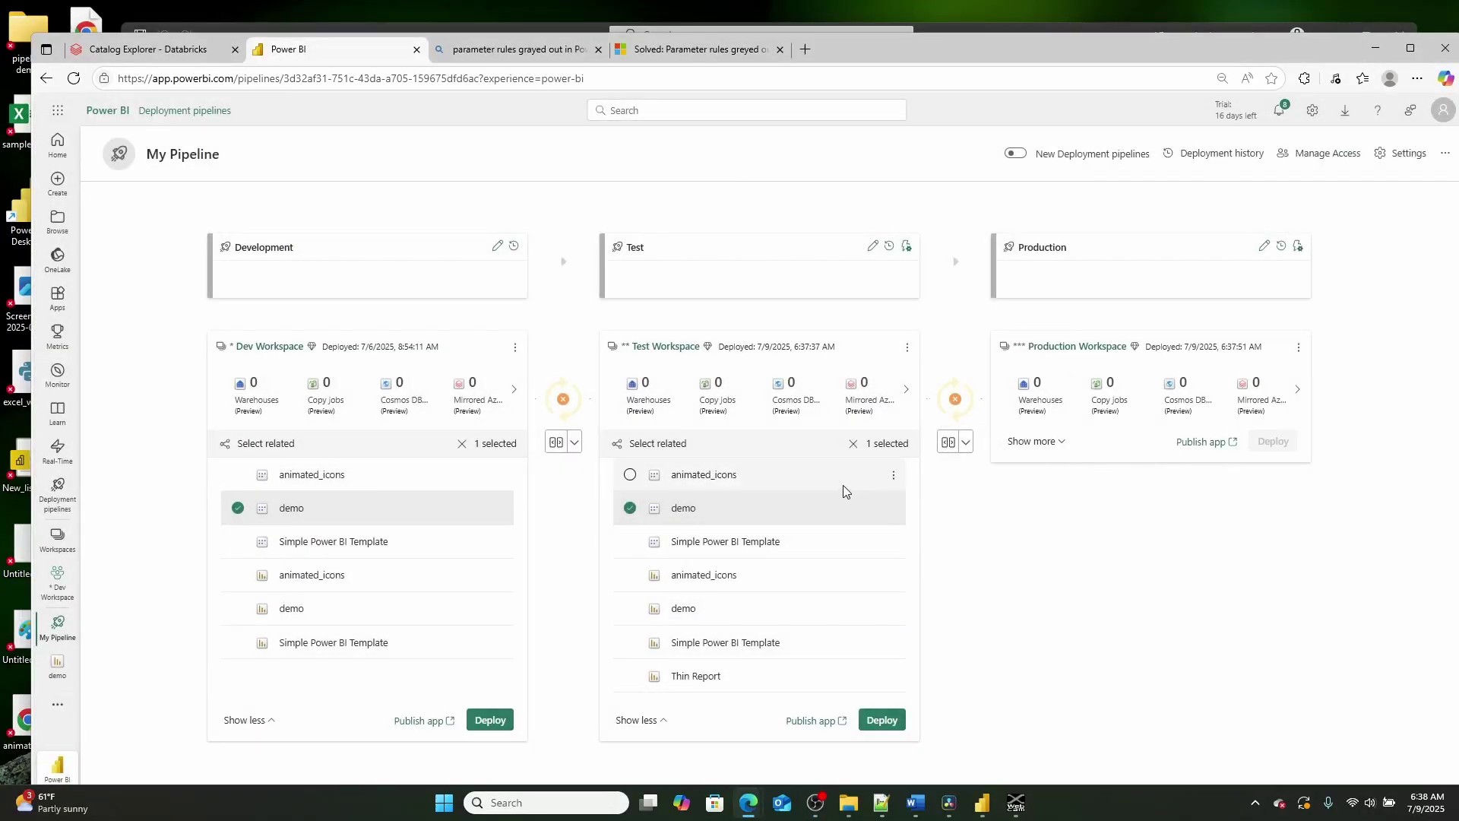
pyautogui.click(907, 249)
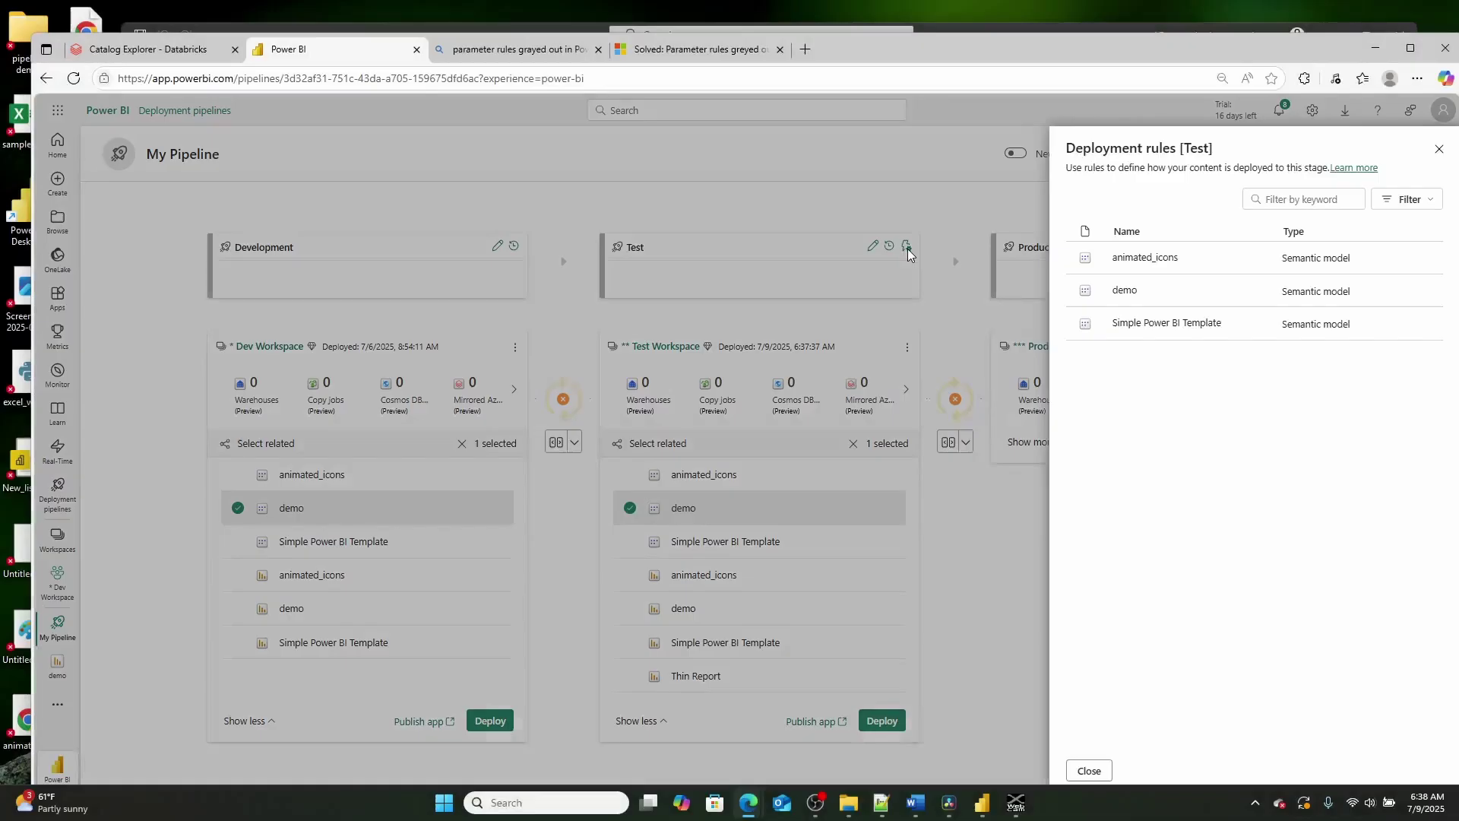
pyautogui.click(1089, 298)
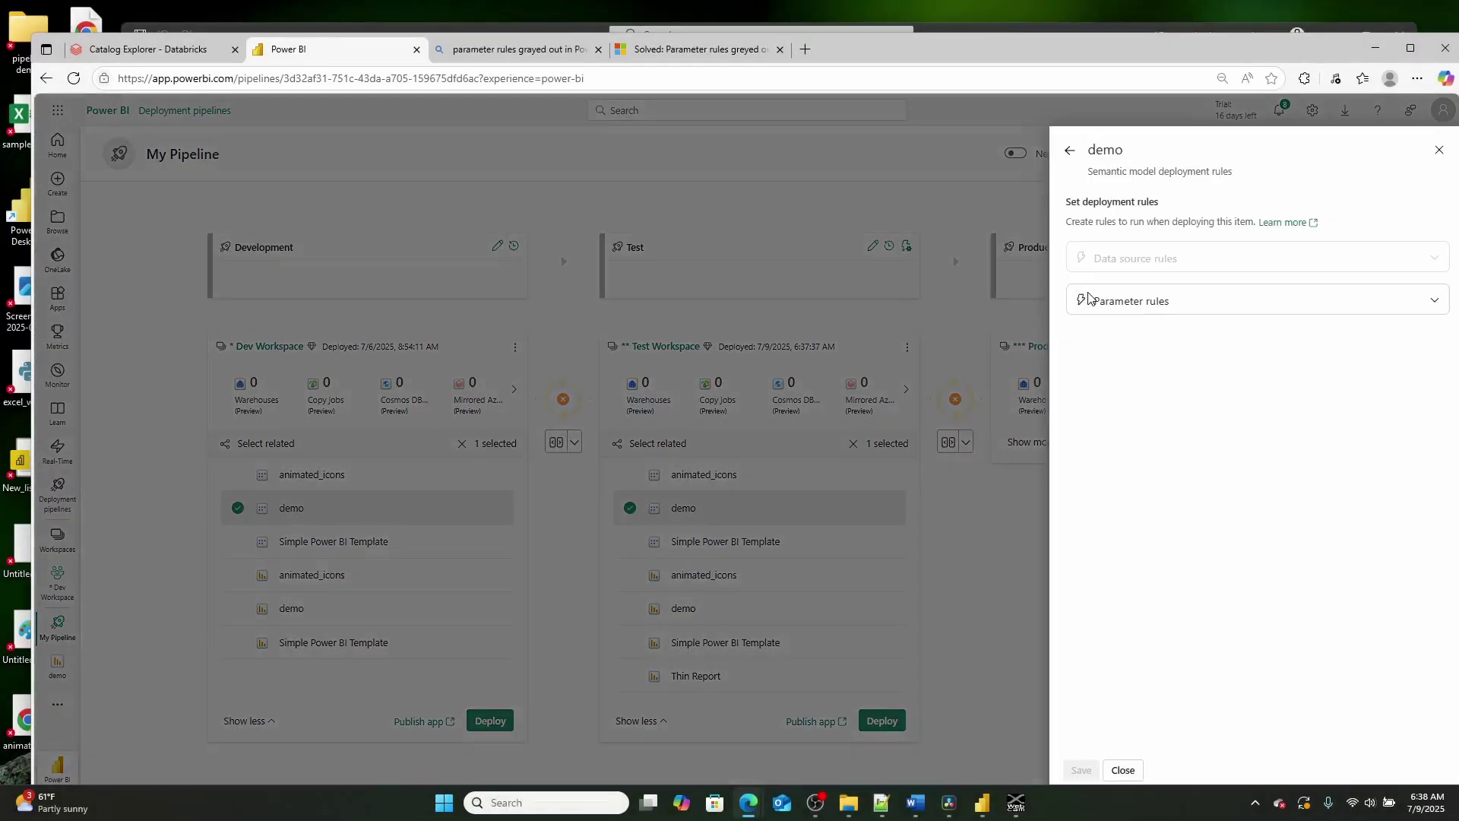
pyautogui.click(1434, 304)
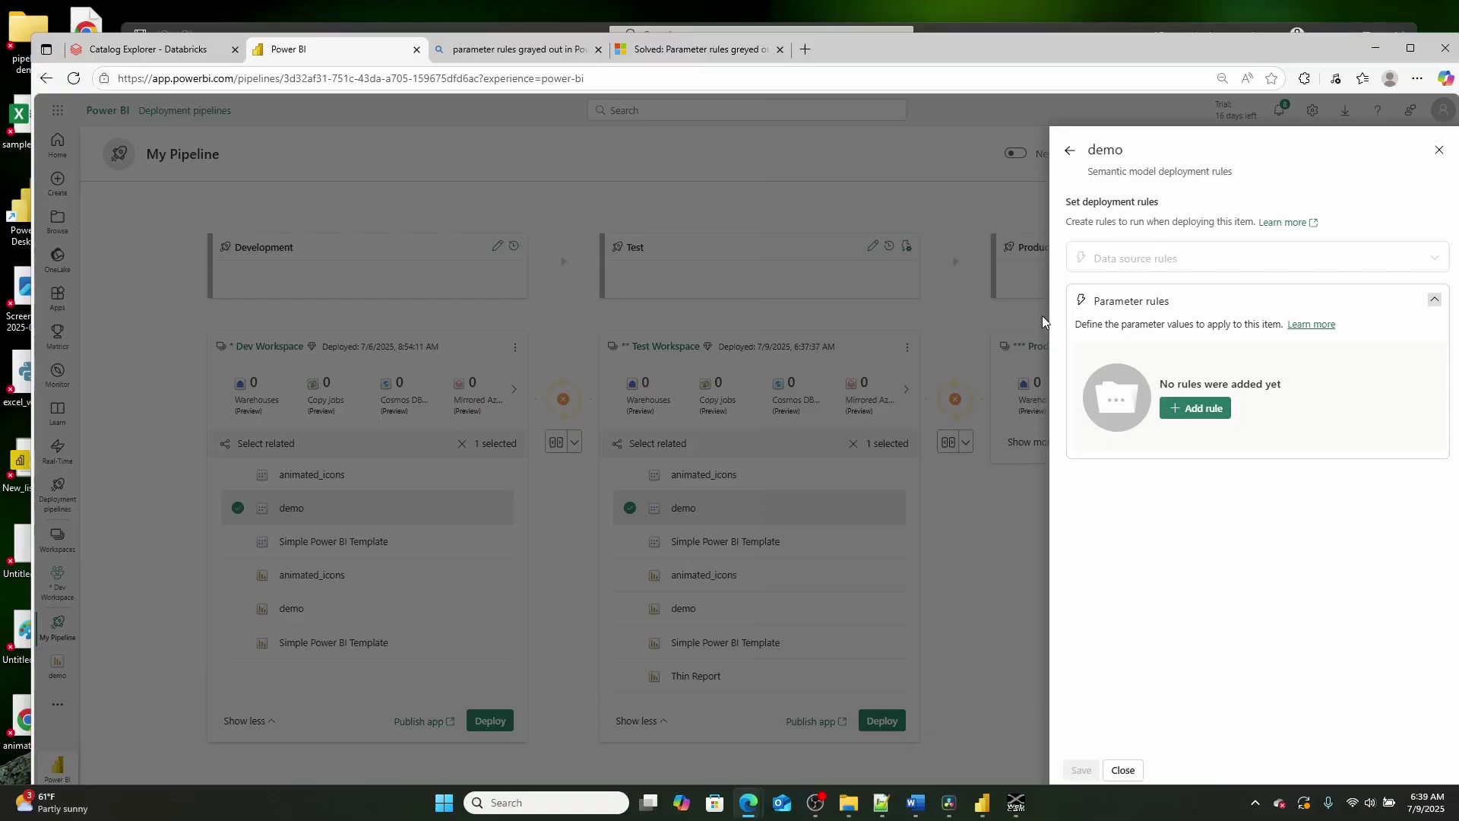
# - Add and save a parameter rule setting schema to the custom value 'test'
pyautogui.click(1188, 414)
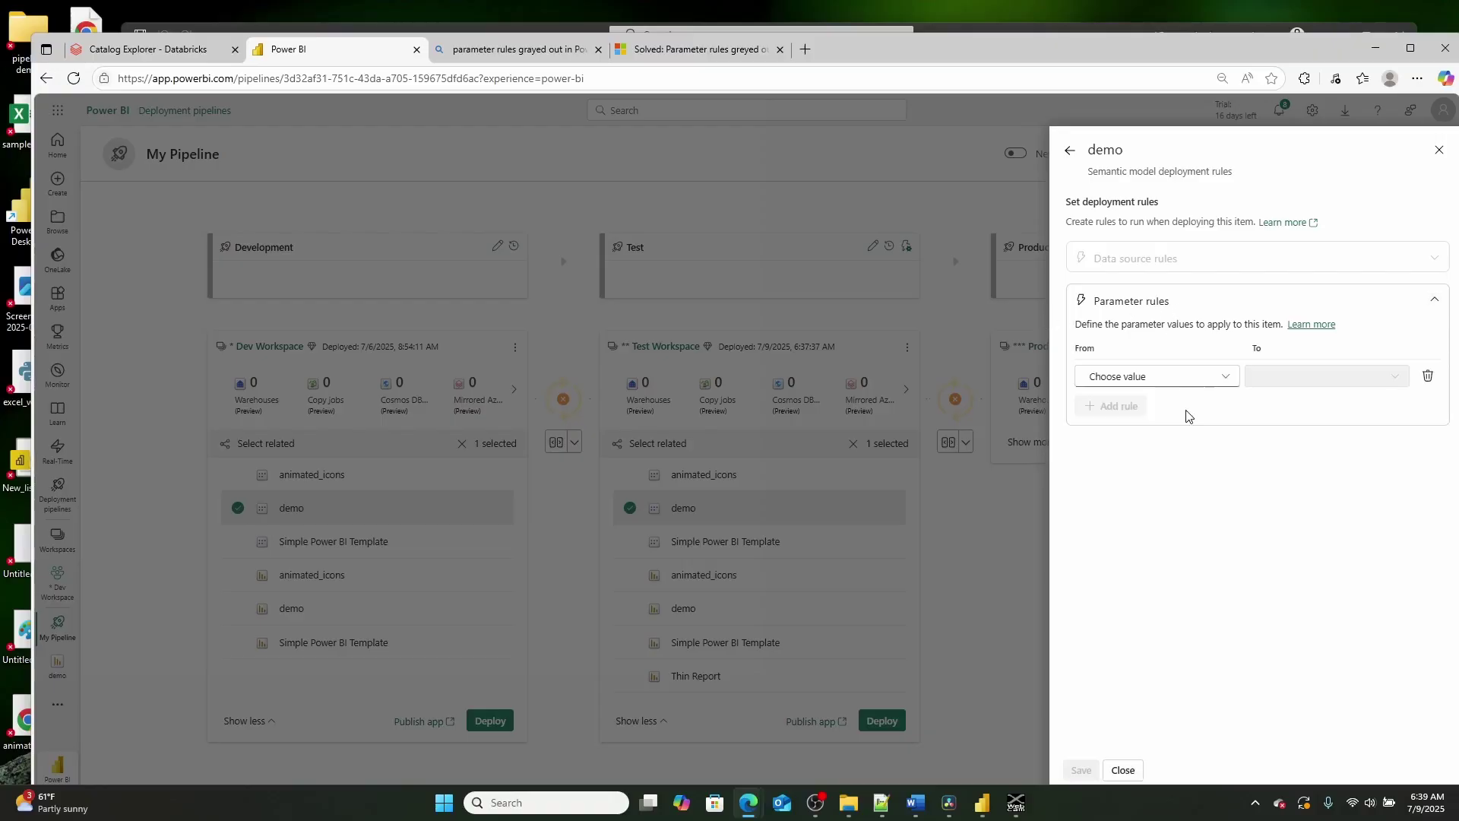
pyautogui.click(1201, 383)
pyautogui.click(1165, 404)
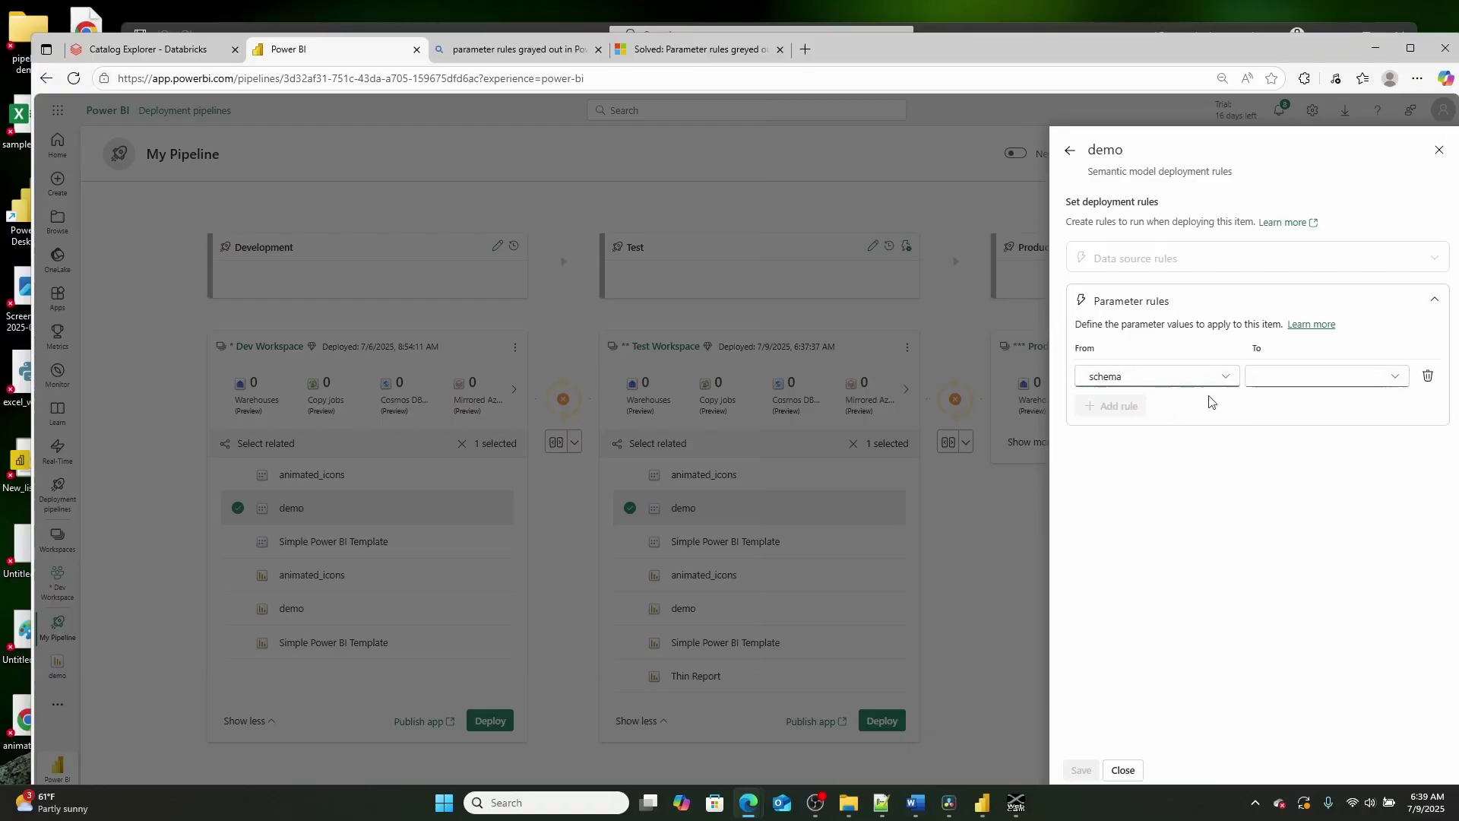
pyautogui.click(1272, 378)
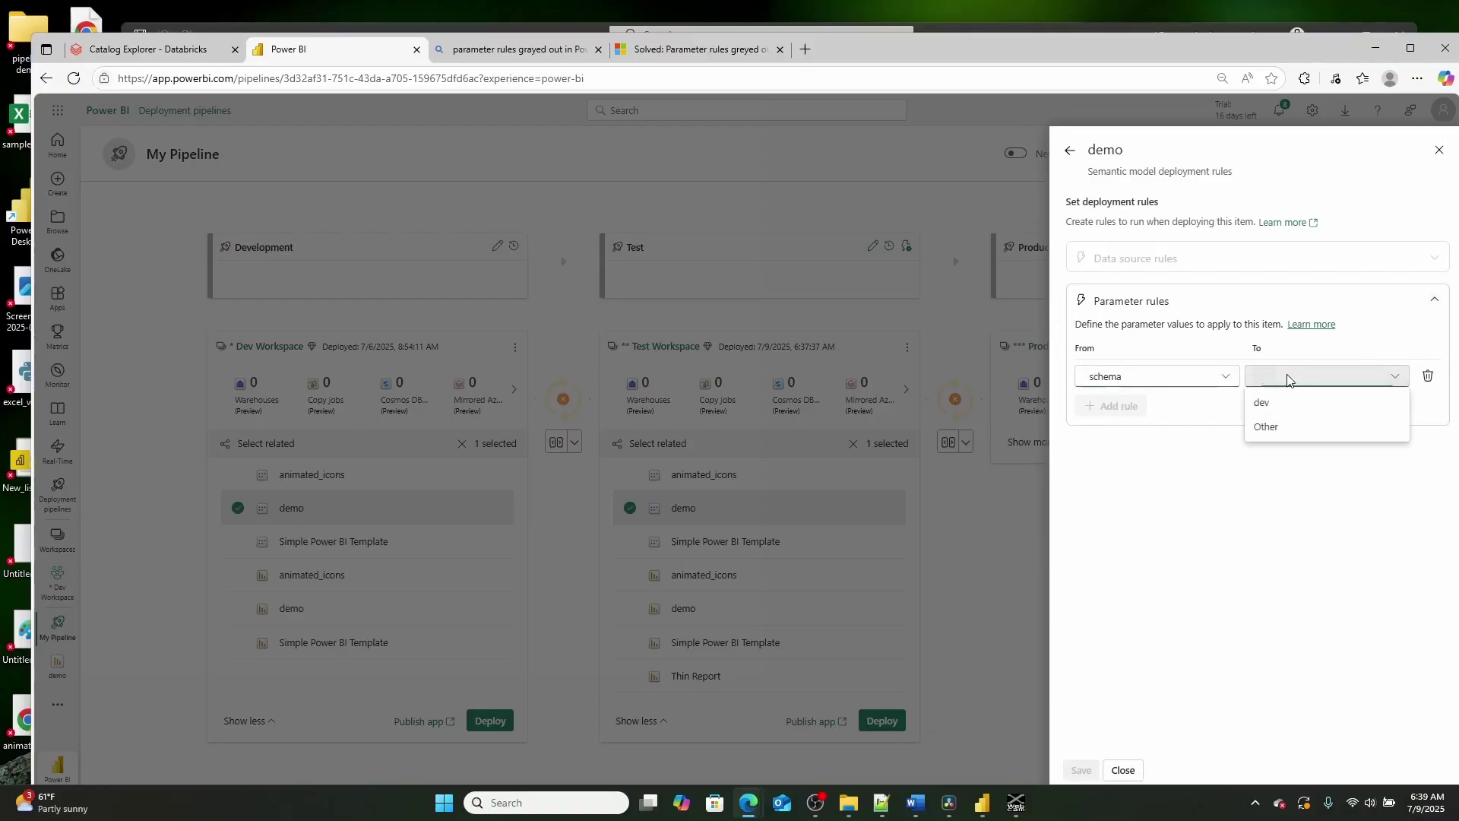
pyautogui.click(1283, 429)
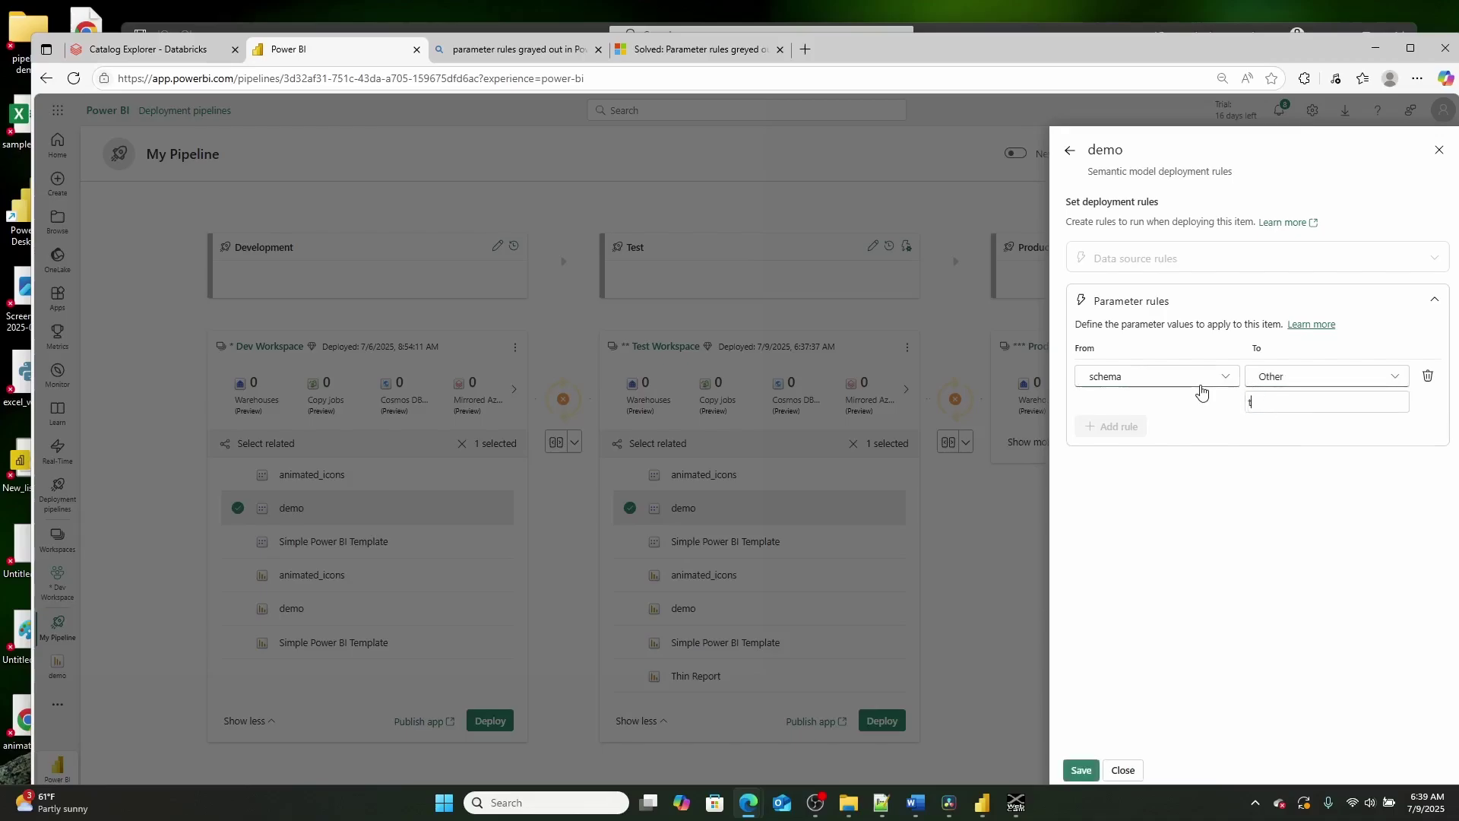
pyautogui.click(1076, 772)
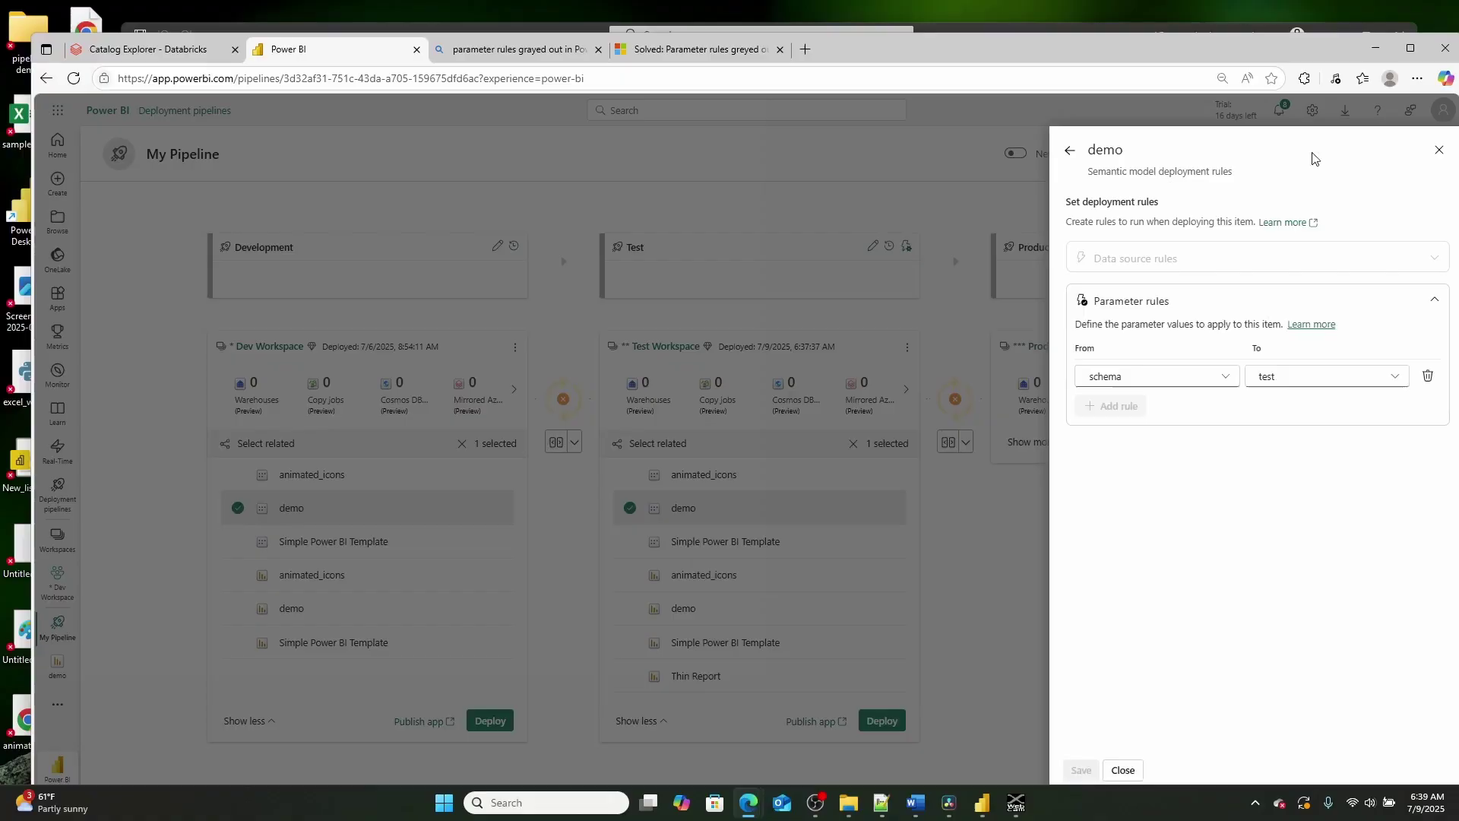
pyautogui.click(1123, 770)
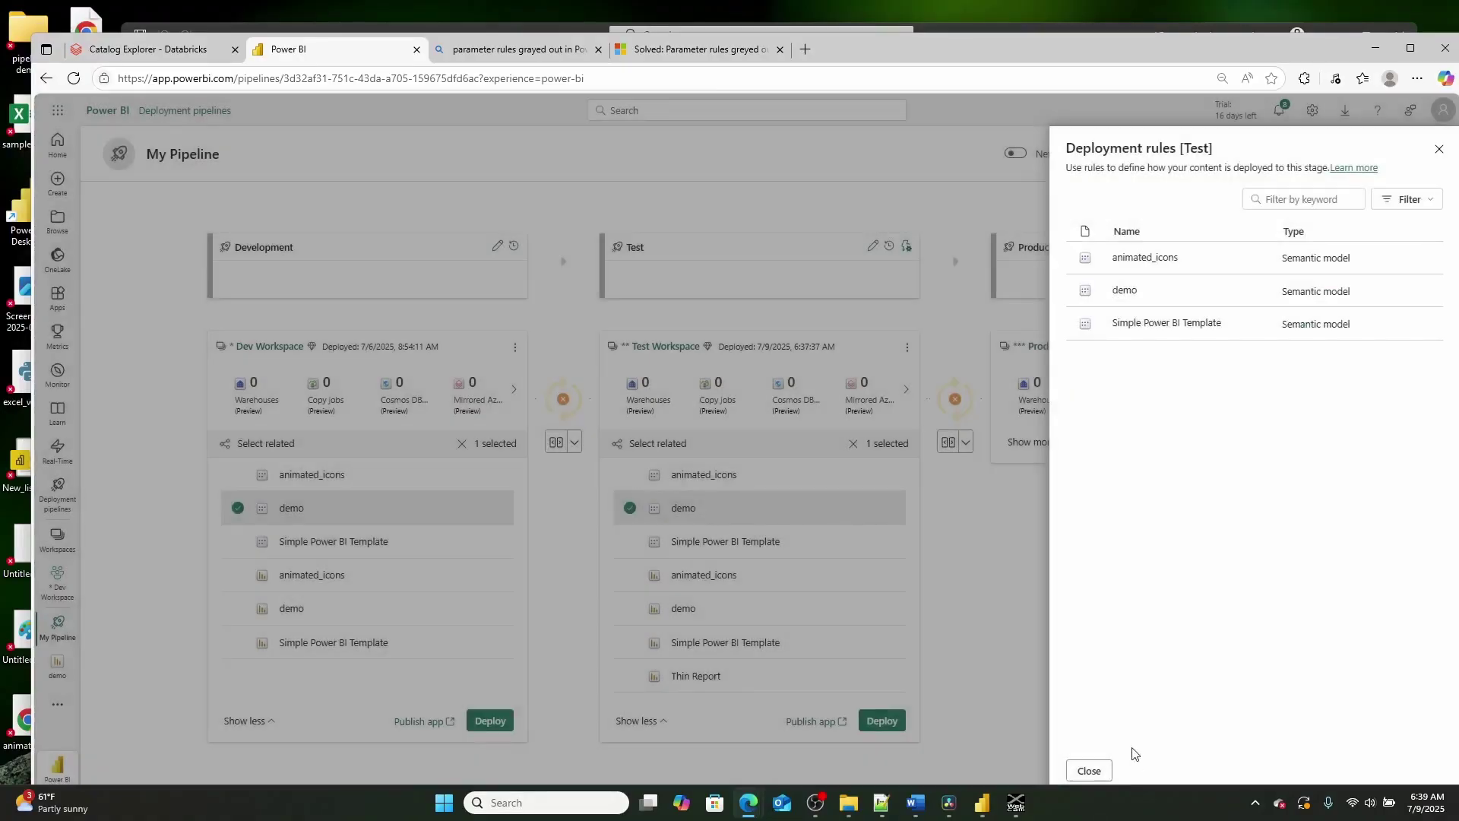
# - Open the Production stage's deployment rules for the demo semantic model's parameter rules
pyautogui.click(1439, 150)
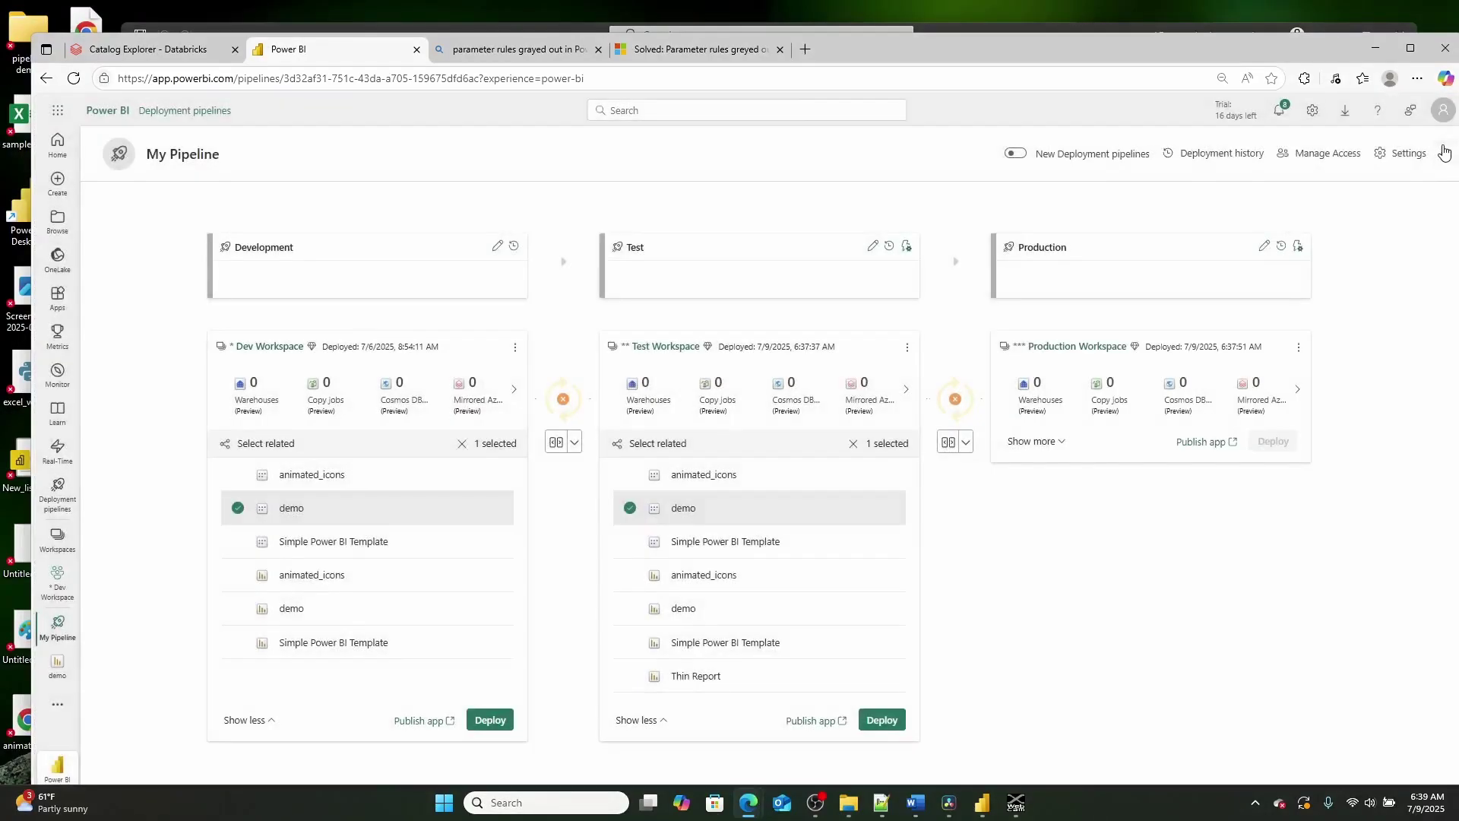
pyautogui.click(1281, 247)
pyautogui.click(1141, 296)
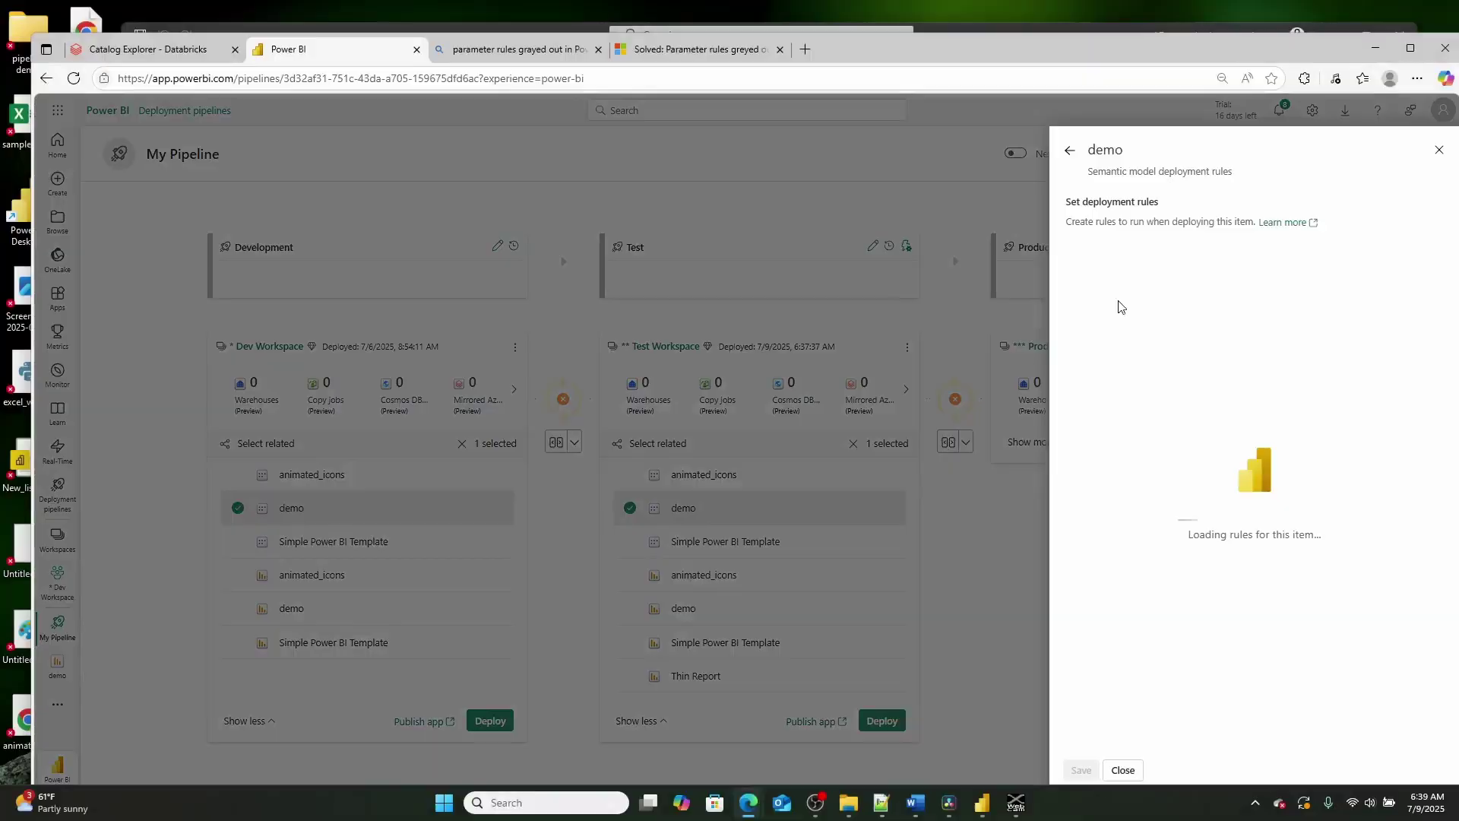
pyautogui.click(1167, 302)
# - Add a parameter rule for schema using a custom 'Other' value, intended as 'production'
pyautogui.click(1208, 411)
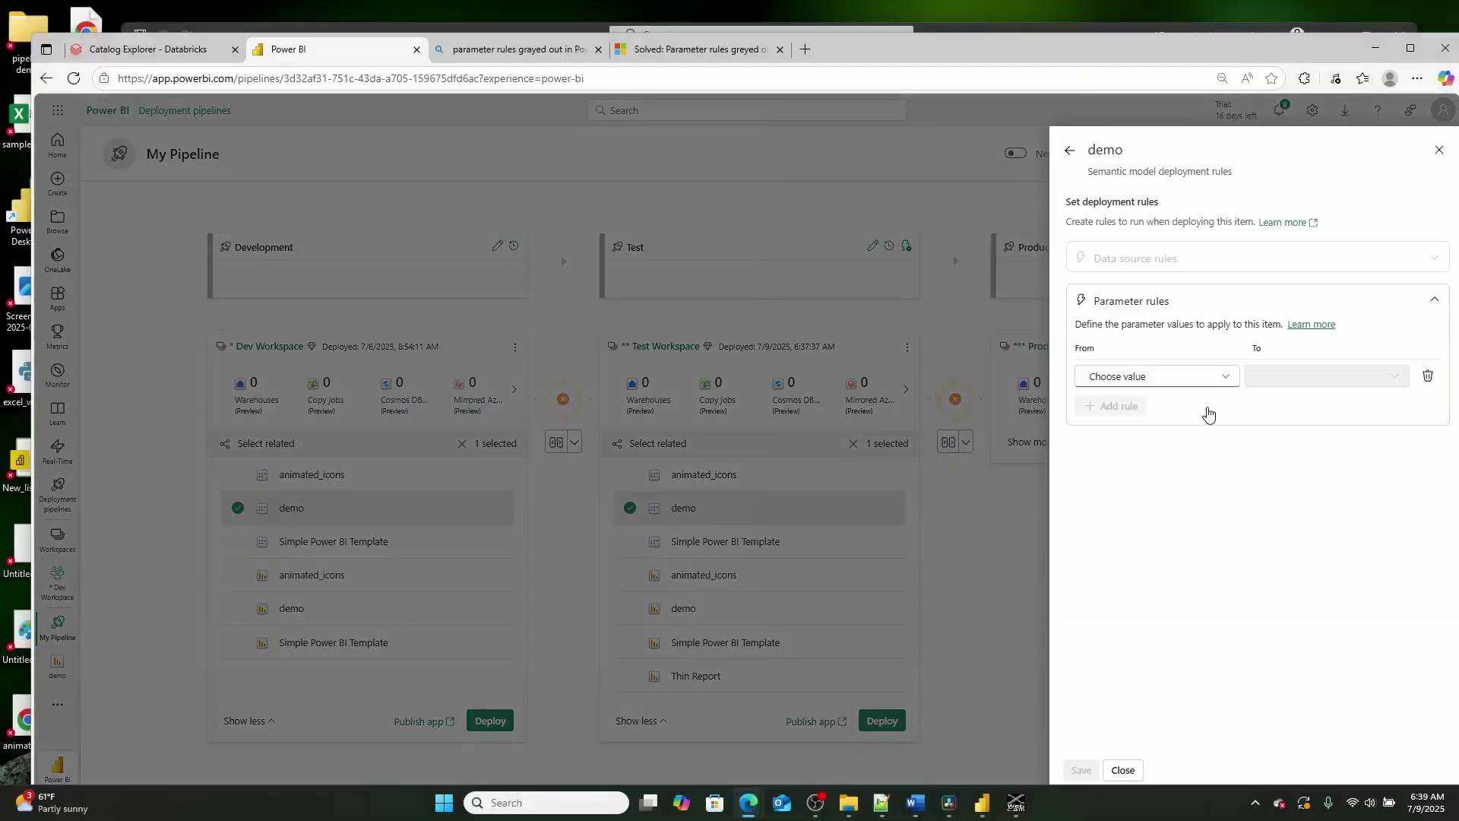
pyautogui.click(1162, 377)
pyautogui.click(1152, 407)
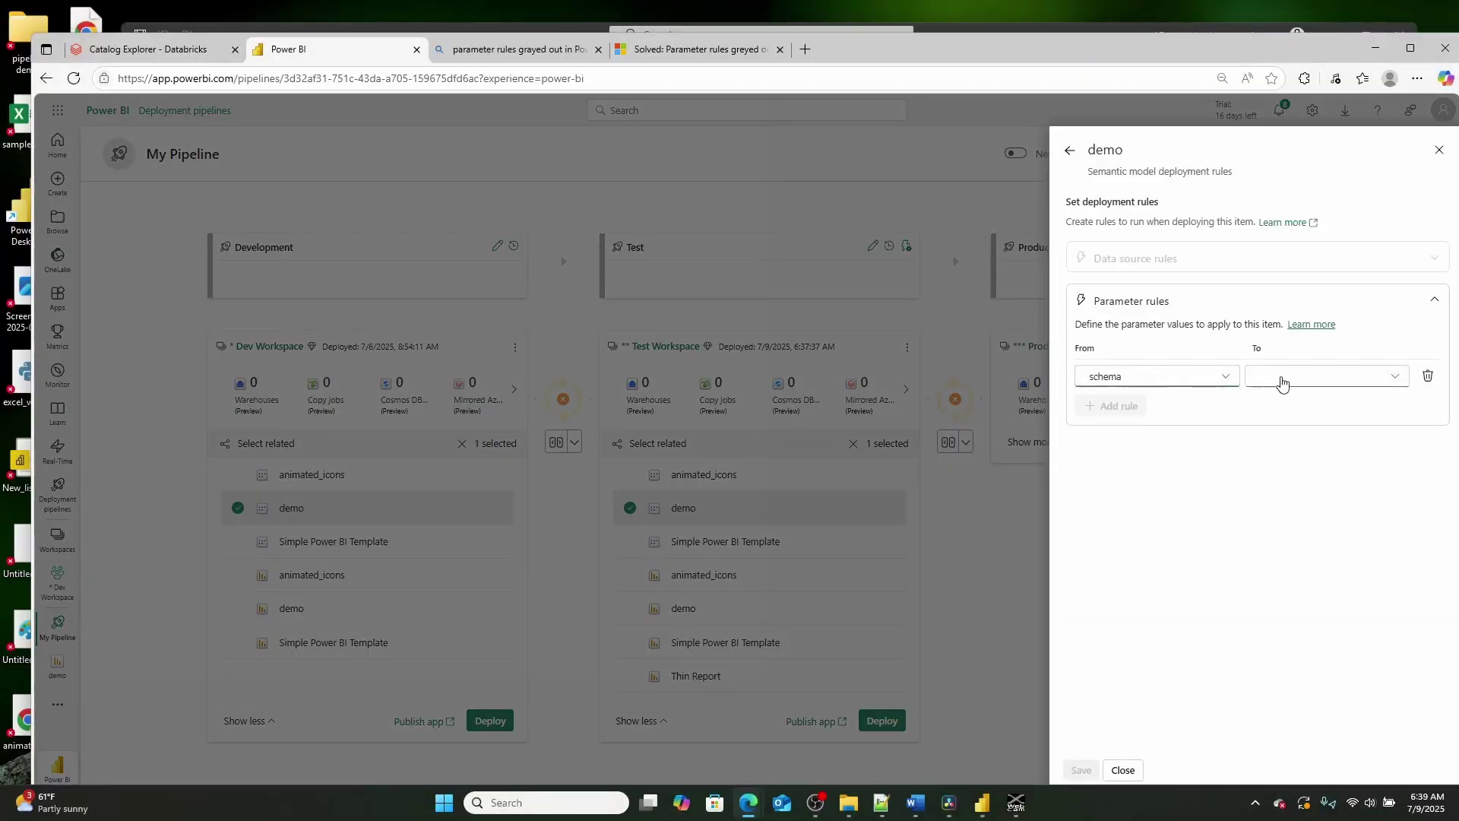
pyautogui.click(1279, 378)
pyautogui.click(1267, 427)
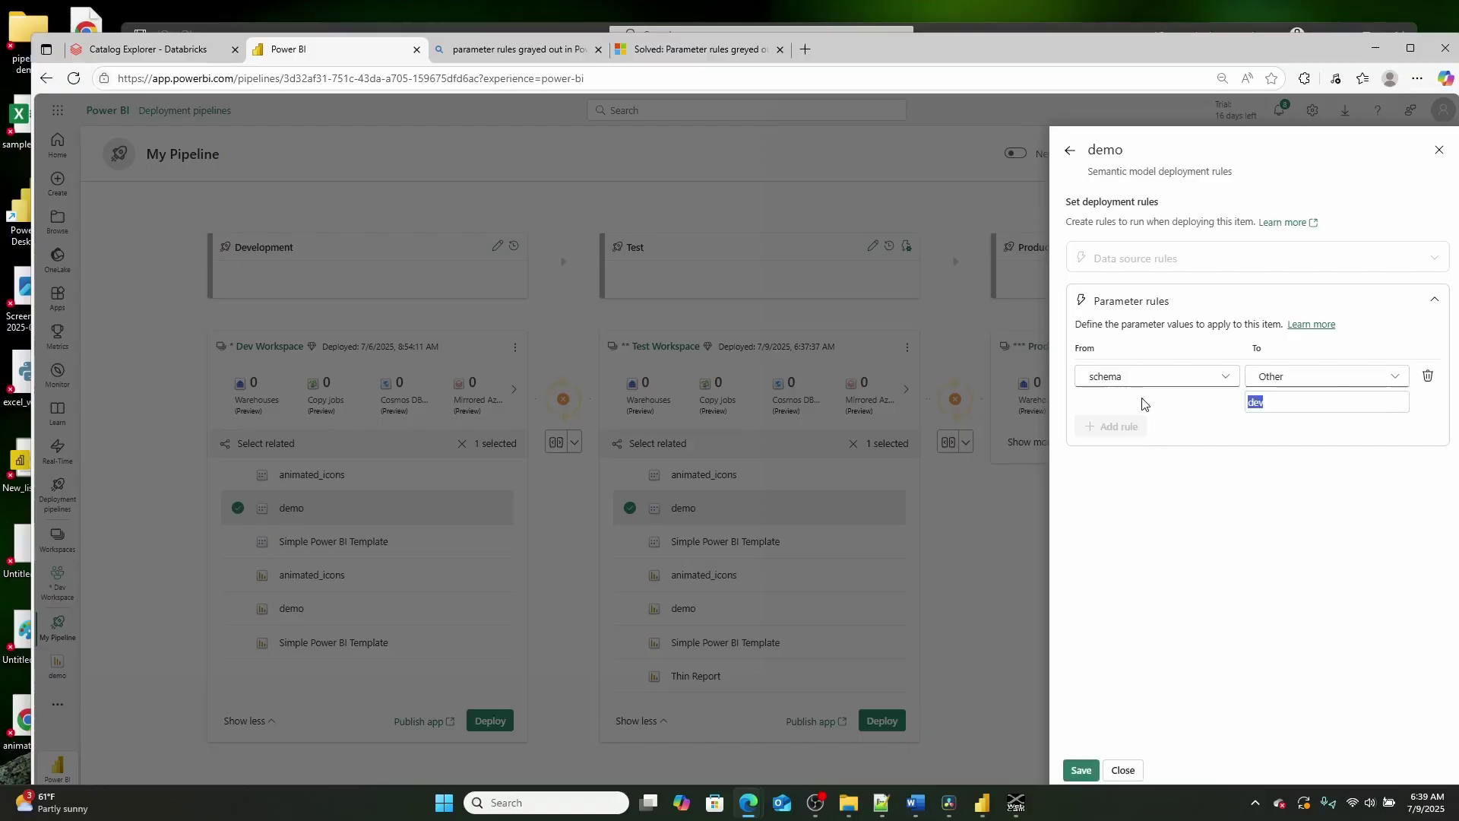